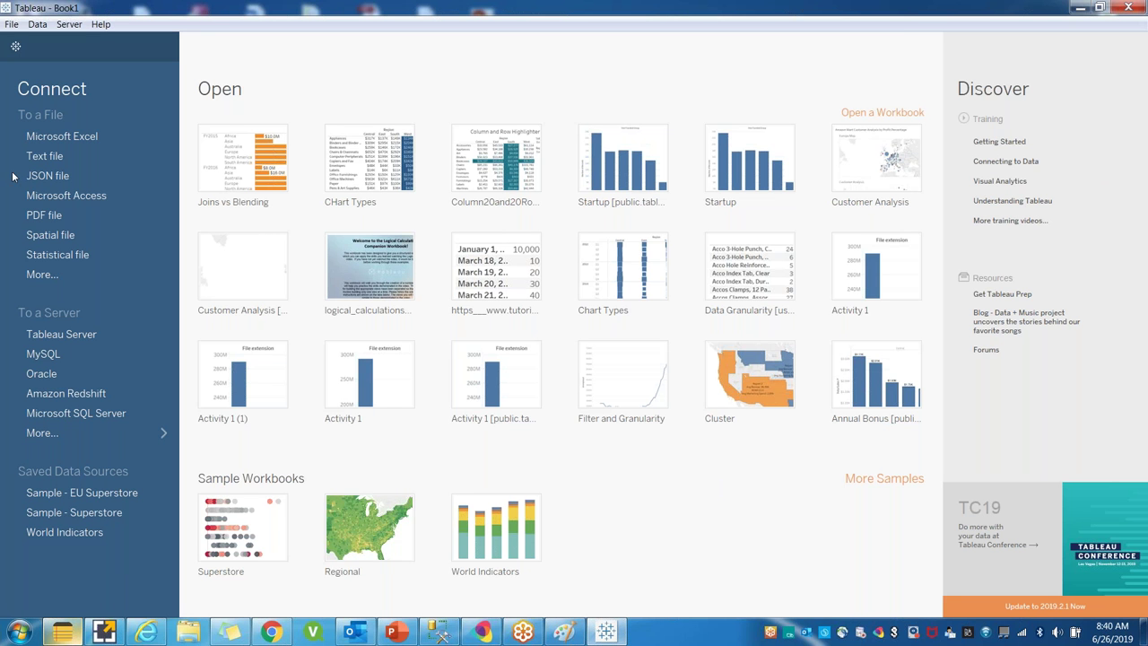
Step: Switch to the Tableau_Demo.pptx presentation in PowerPoint and show the "Tableau Architecture: Where's the data?" slide
click(394, 632)
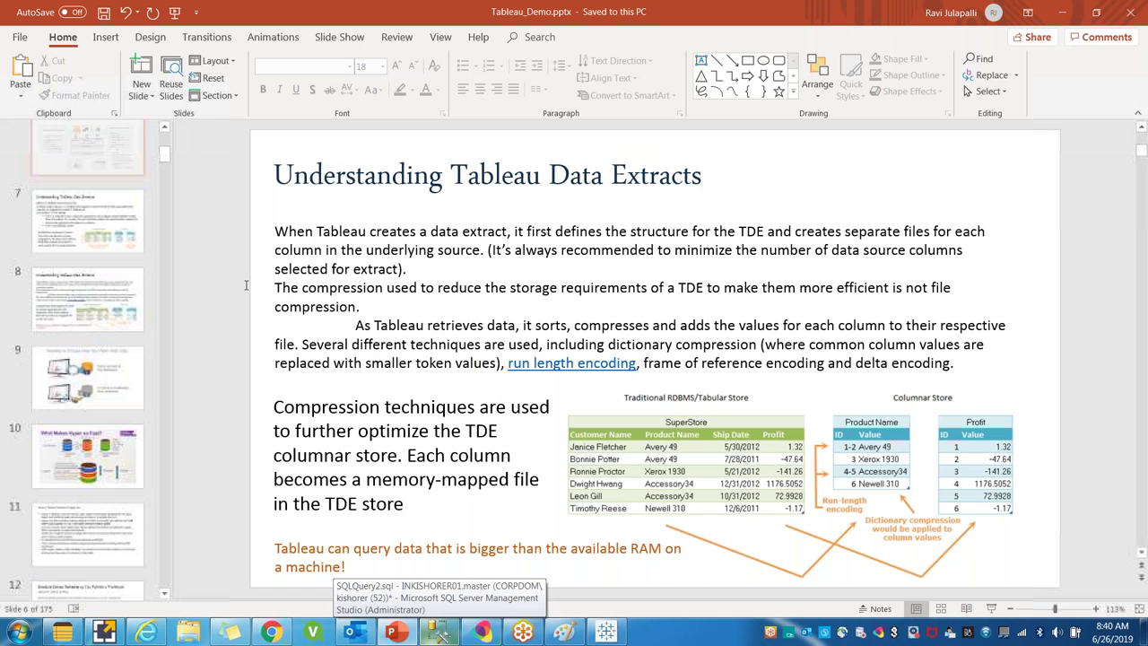
scroll(245, 285, up, 3)
click(87, 378)
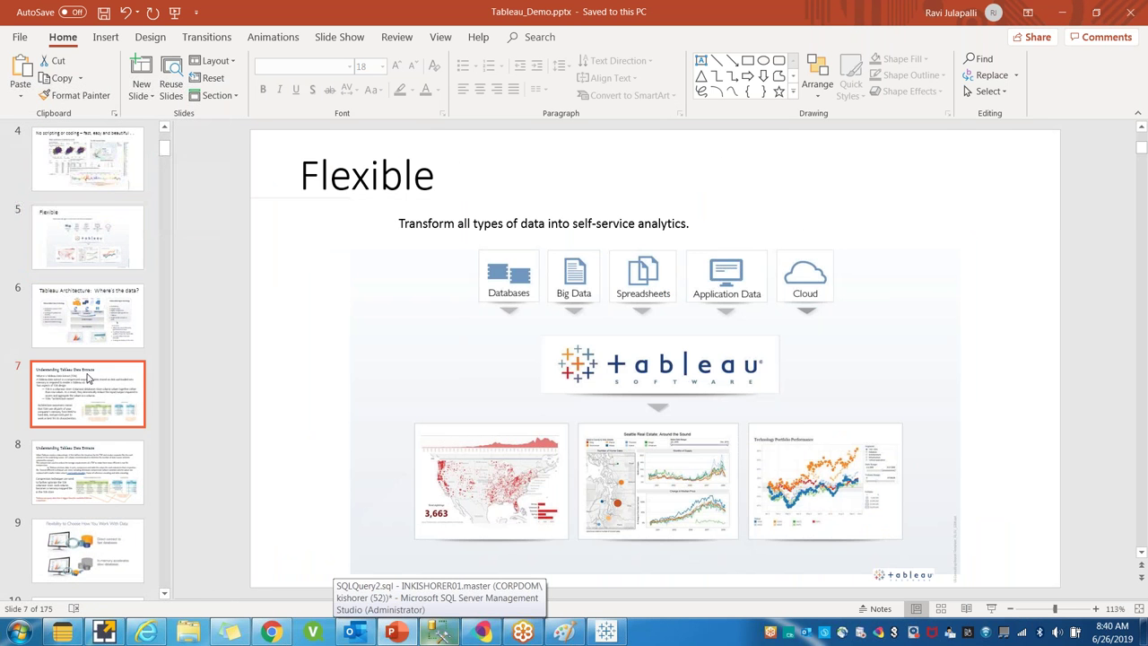
click(89, 342)
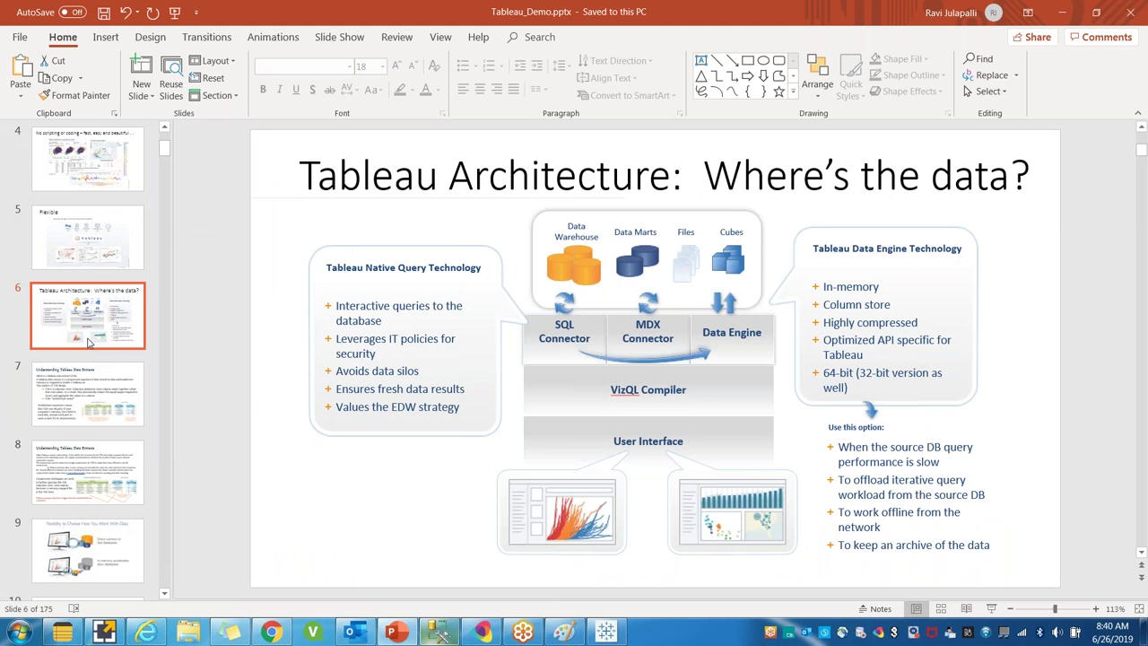
Step: Switch back to Tableau and connect to the Microsoft Excel file SuperStoreUS_2015.xlsx in the Tableau Training Data folder
key(alt+Tab)
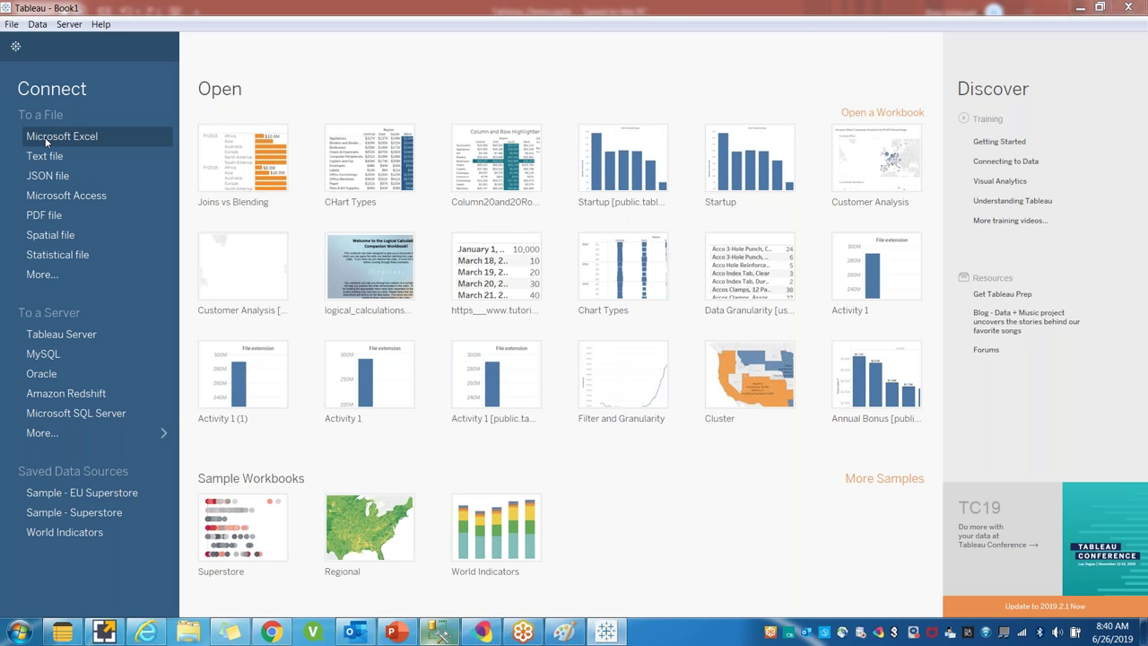
click(45, 137)
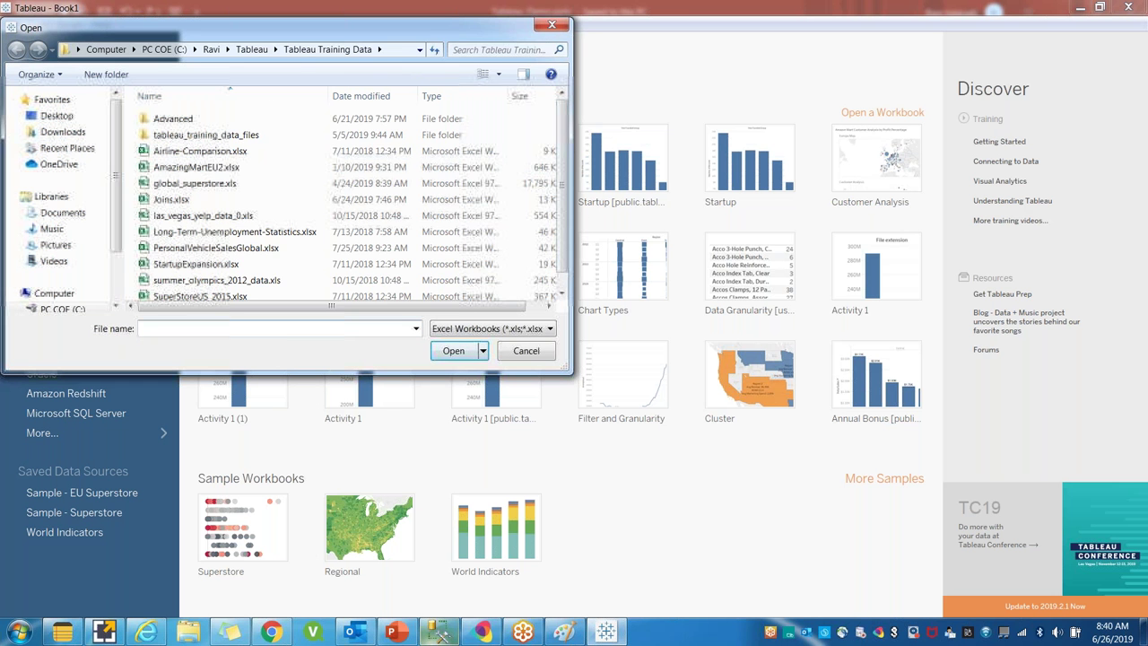
drag(566, 193, 568, 214)
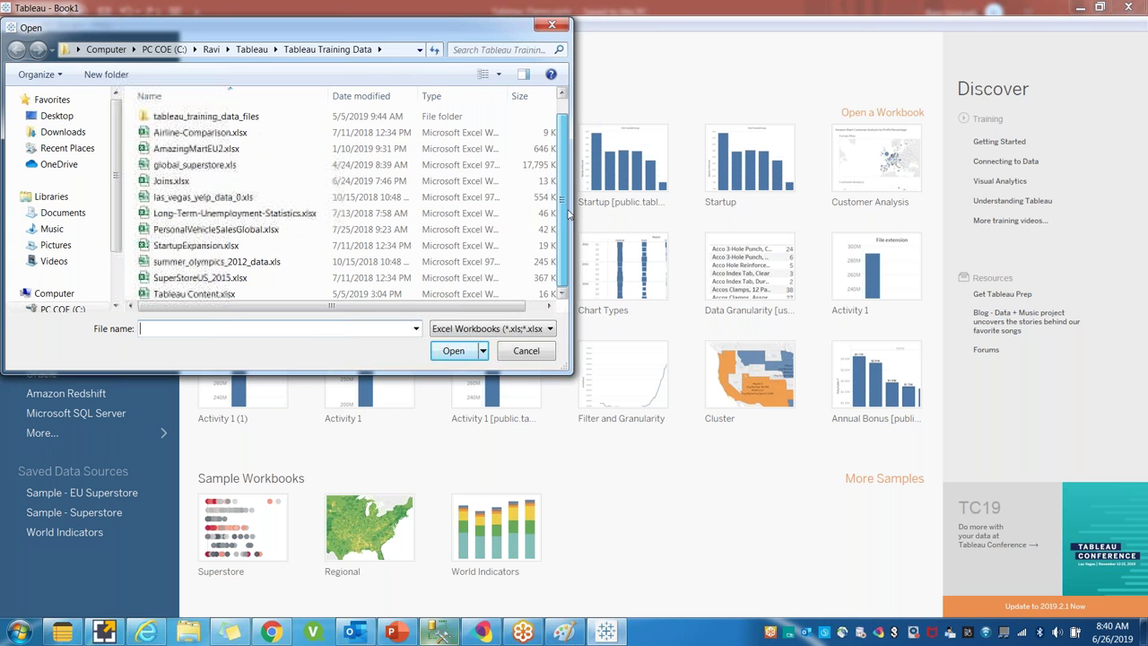
click(182, 280)
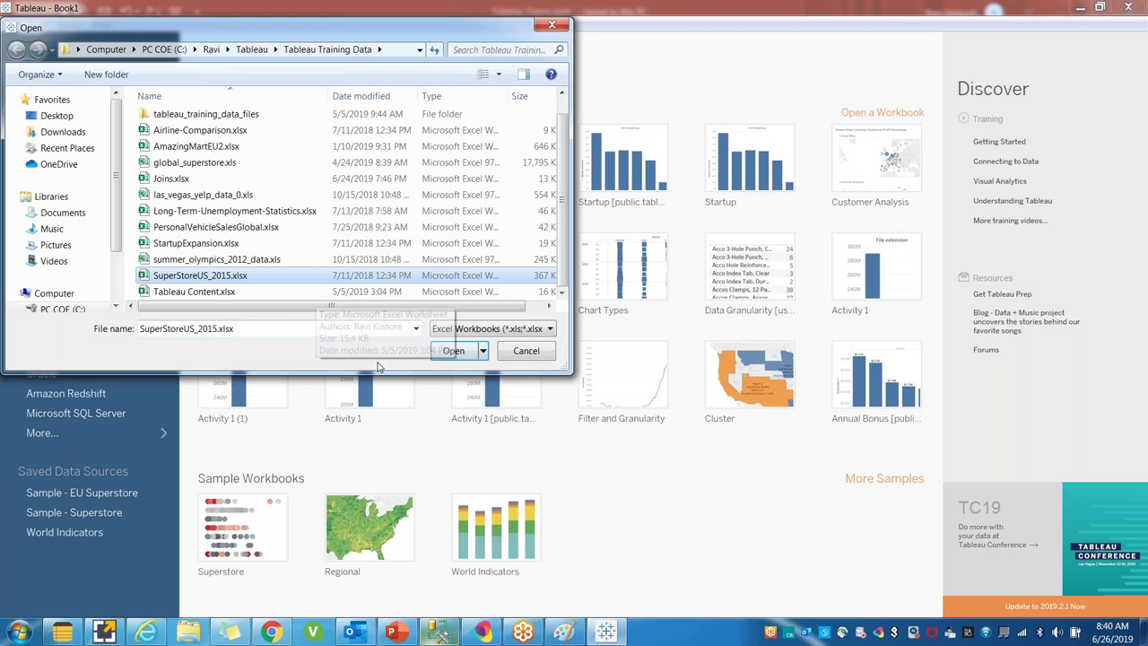
click(462, 352)
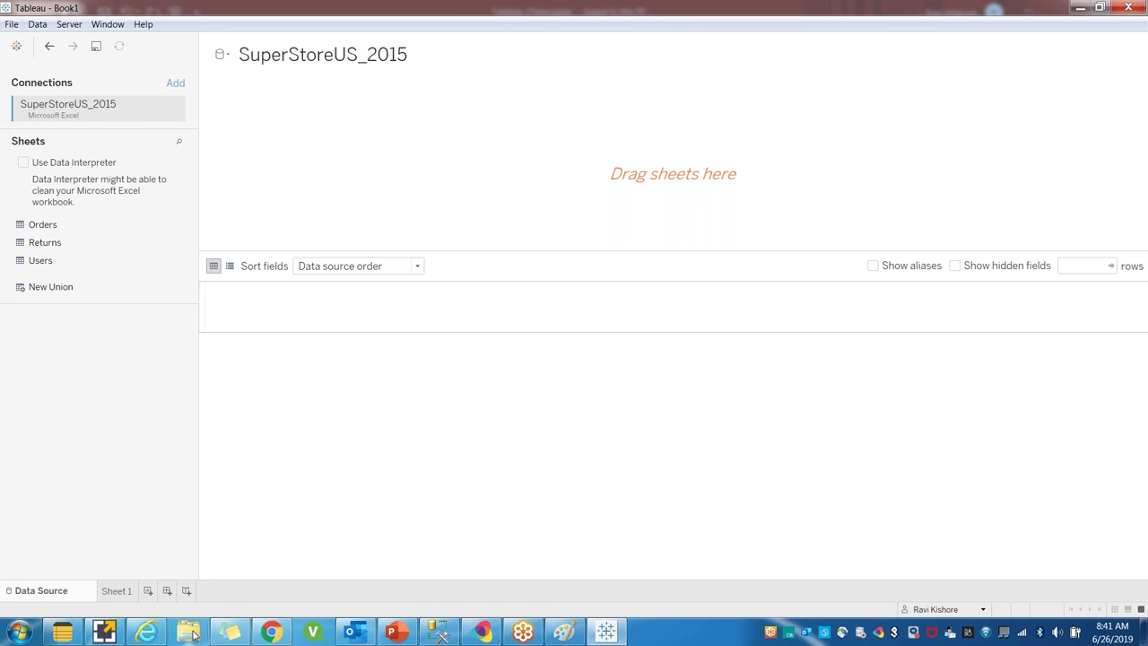
Step: Open SuperStoreUS_2015.xlsx in Excel from the Tableau Training Data folder in Windows Explorer
key(super+d)
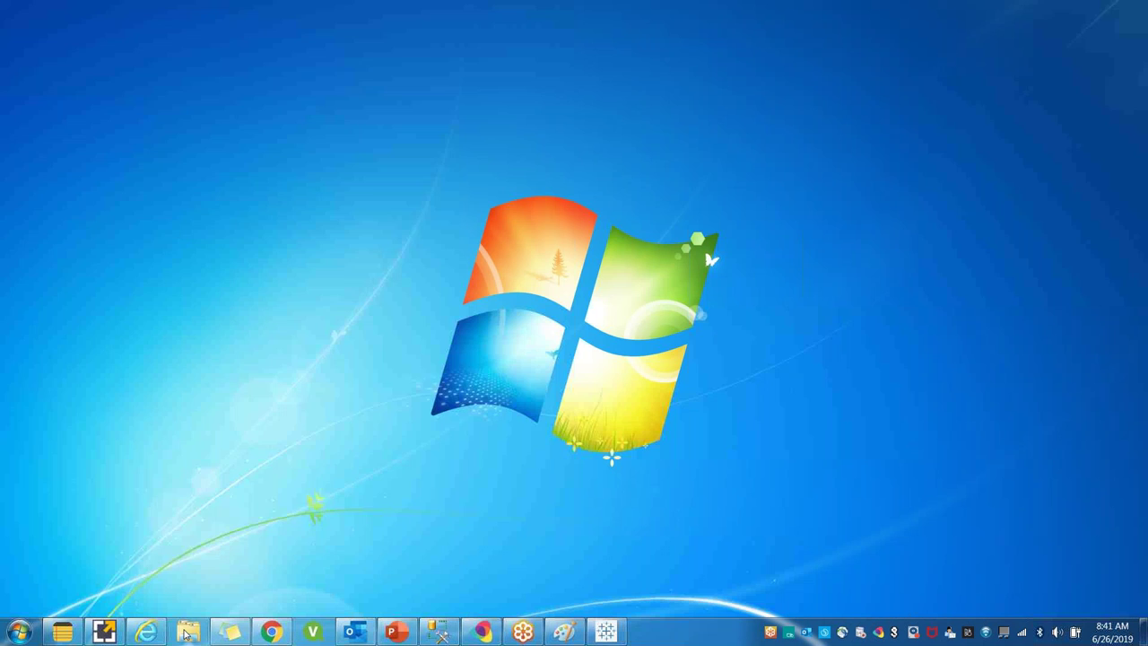
click(188, 631)
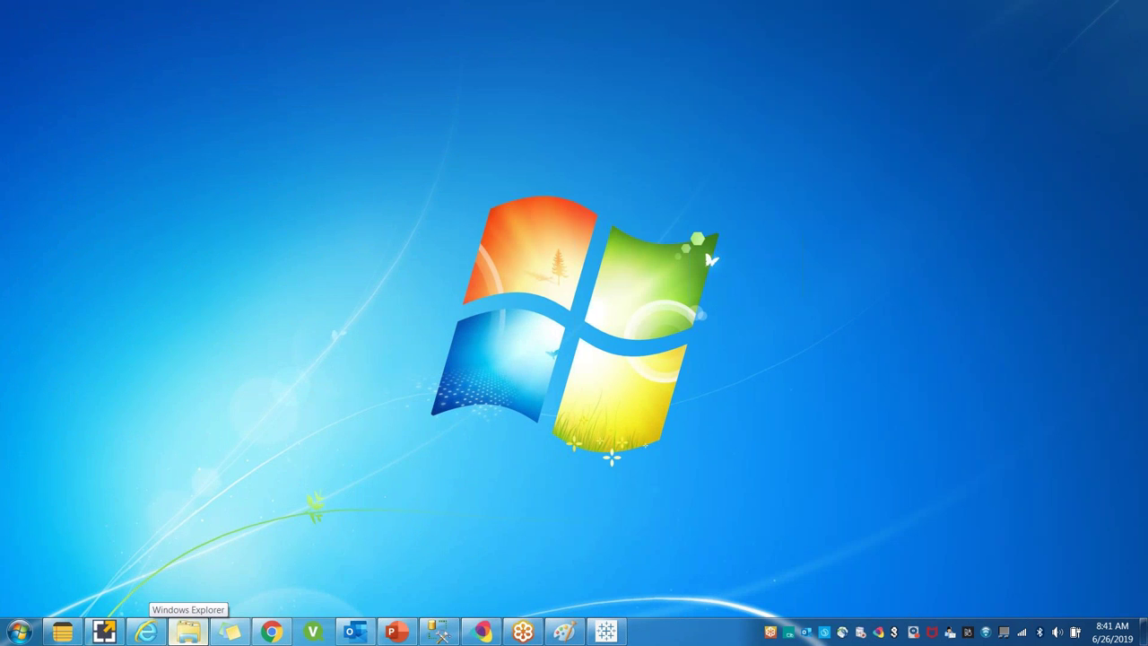
double_click(202, 293)
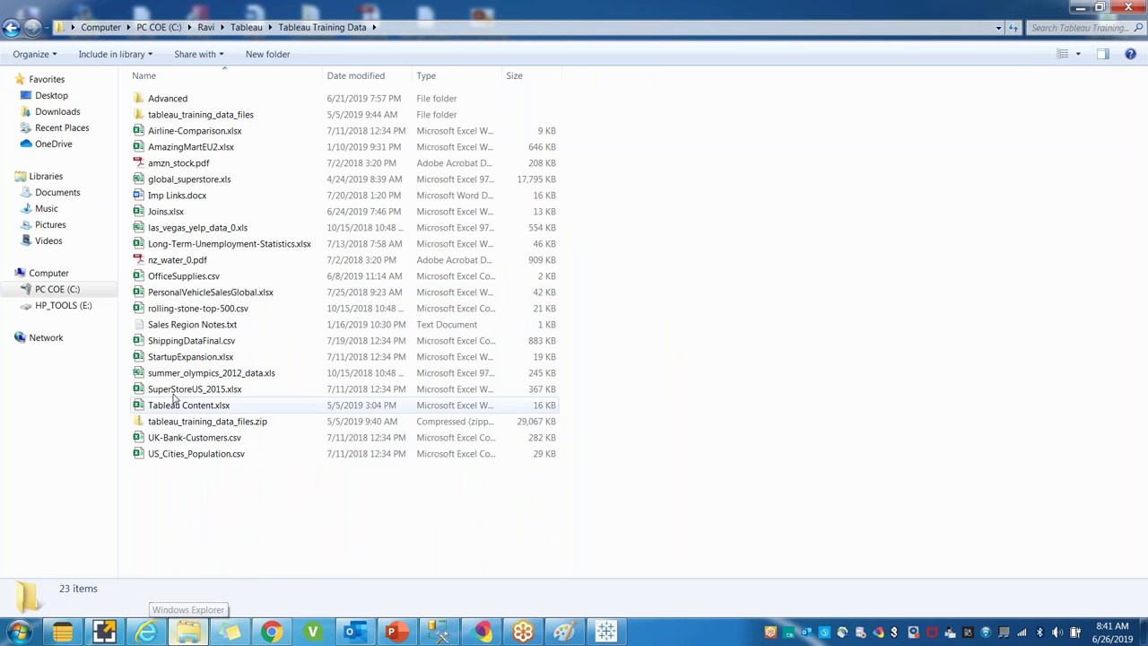
double_click(184, 389)
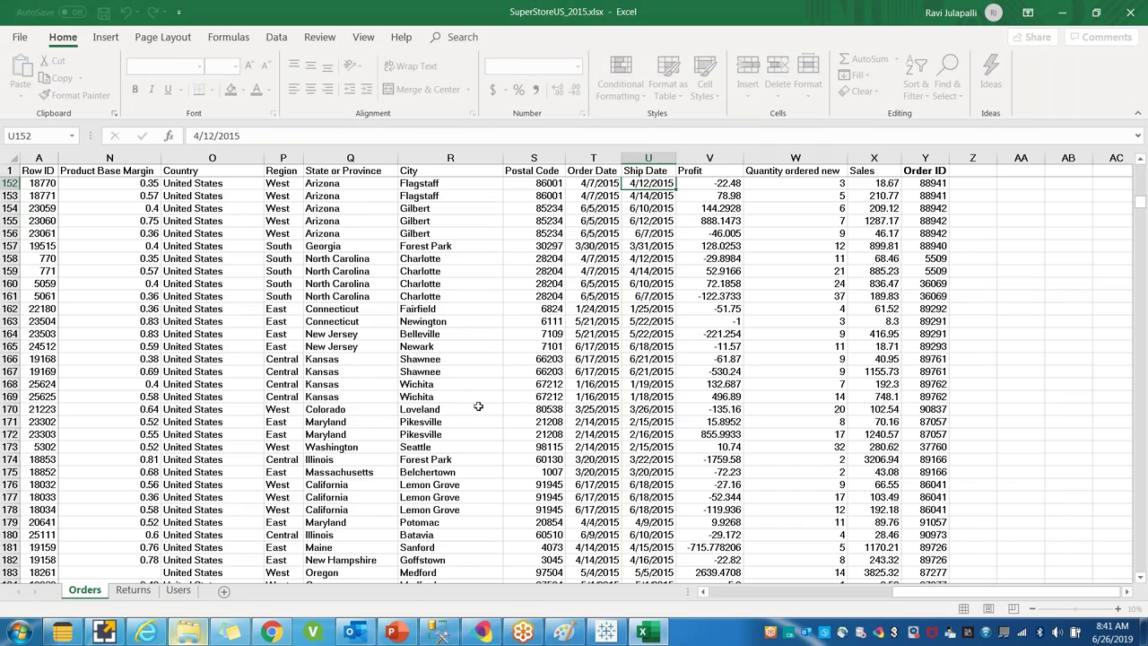
Step: Go to the beginning of the Orders sheet and select the columns from Row ID through Customer Segment
click(478, 407)
scroll(133, 306, up, 9)
scroll(133, 306, up, 20)
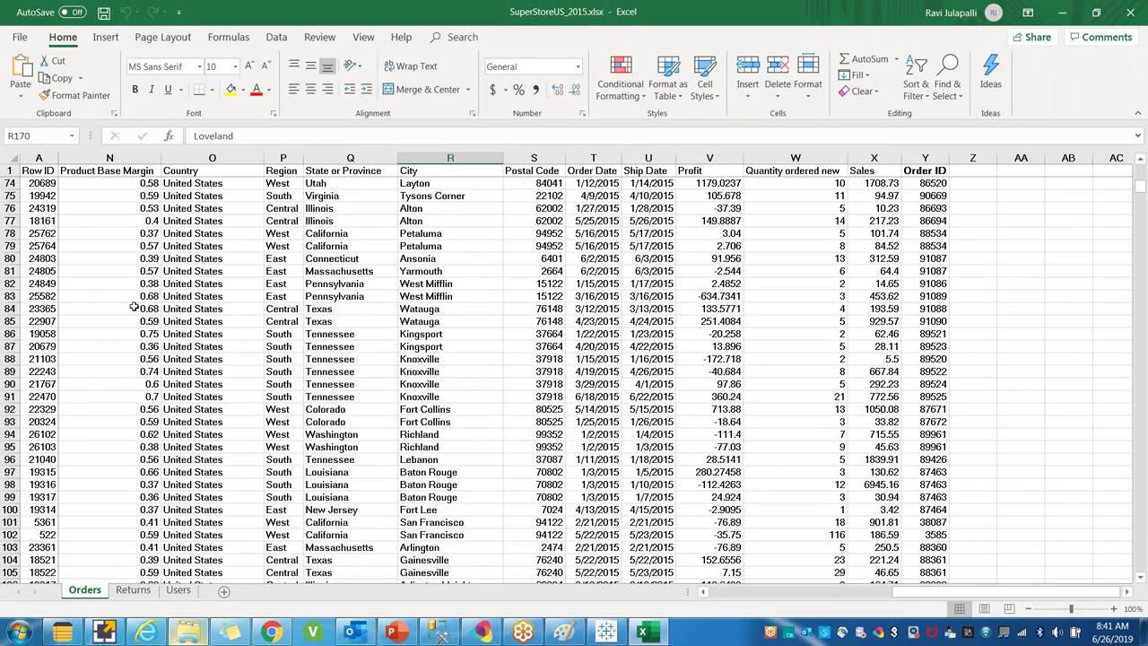
scroll(1021, 271, up, 8)
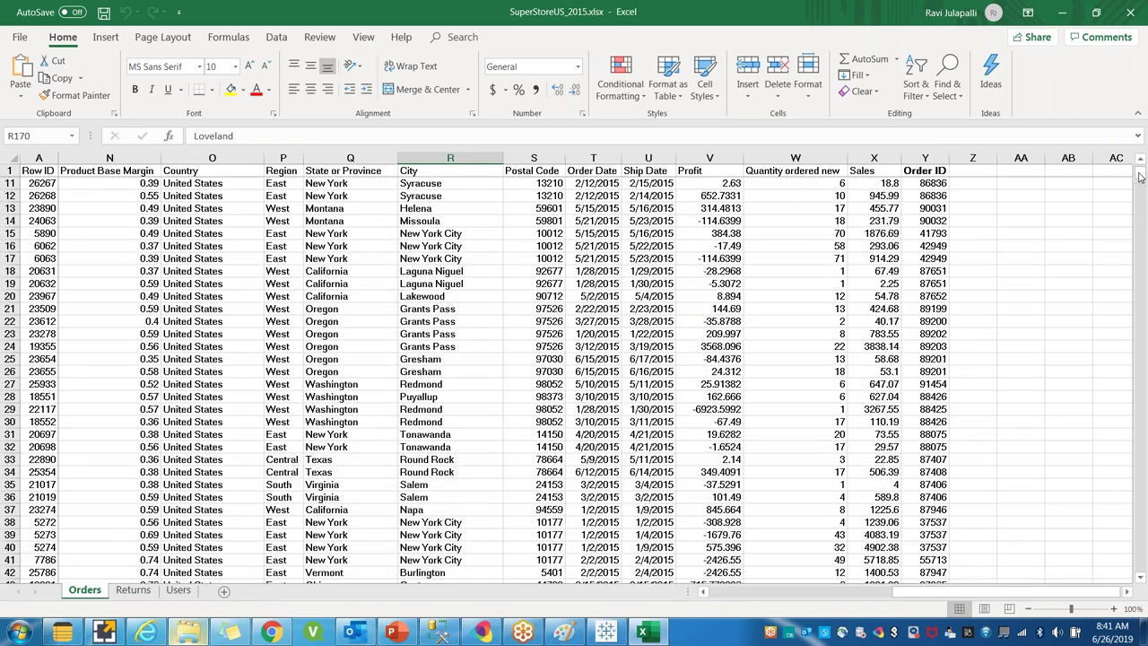
click(39, 158)
key(shift+Right)
key(shift+Right)
key(shift+Right)
key(shift+Right)
key(shift+Right)
key(shift+Right)
key(shift+Right)
key(shift+Right)
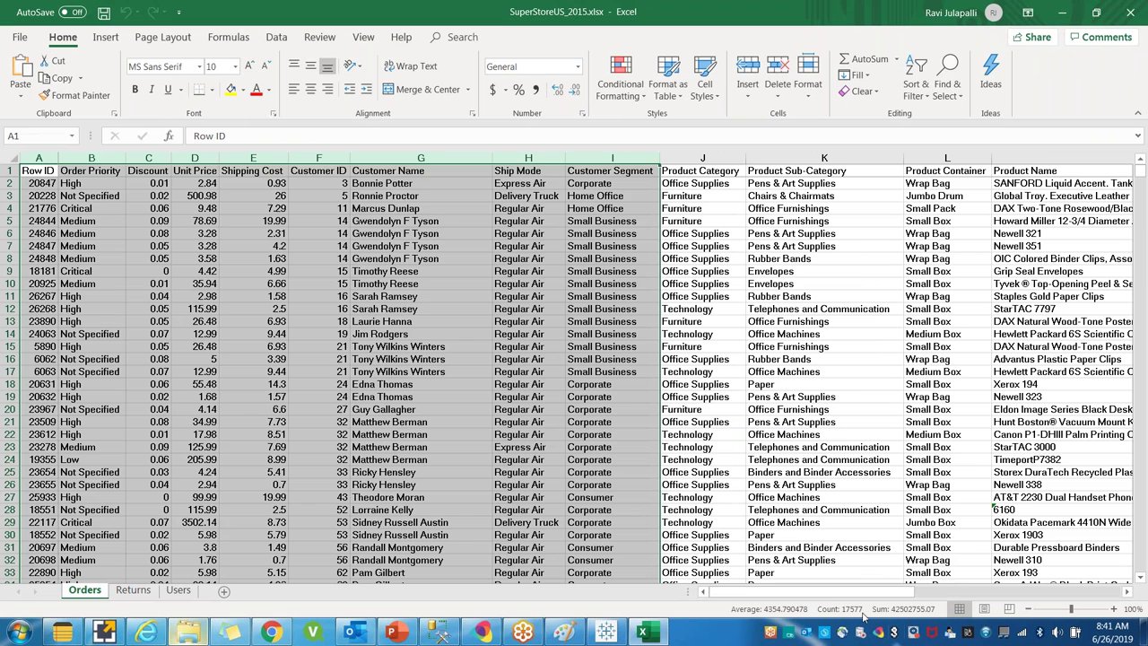
Step: Examine the Orders fields from Order Priority to Product Sub-Category, highlighting sample values for customer segment, product category and sub-category
click(61, 308)
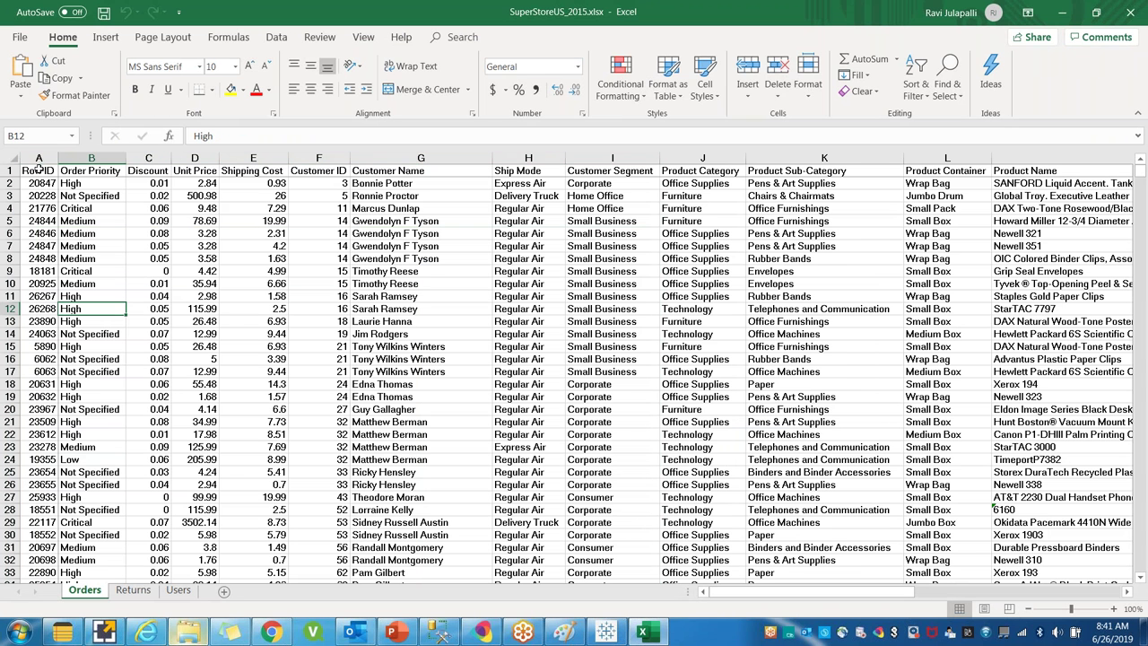
click(81, 172)
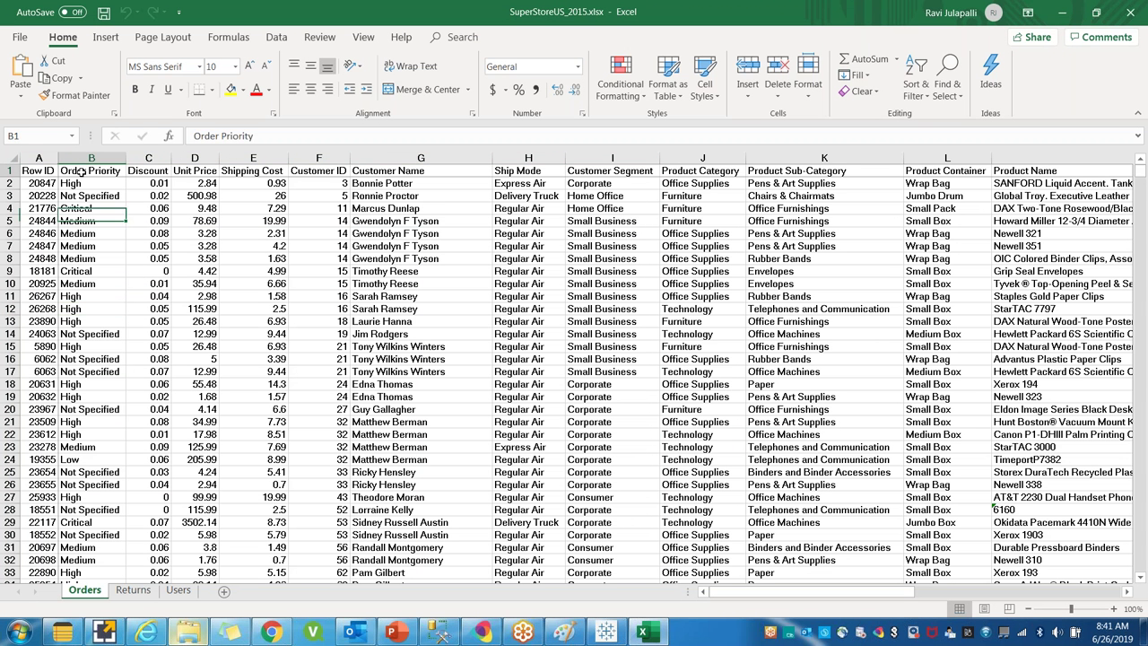
drag(99, 196, 96, 258)
click(306, 174)
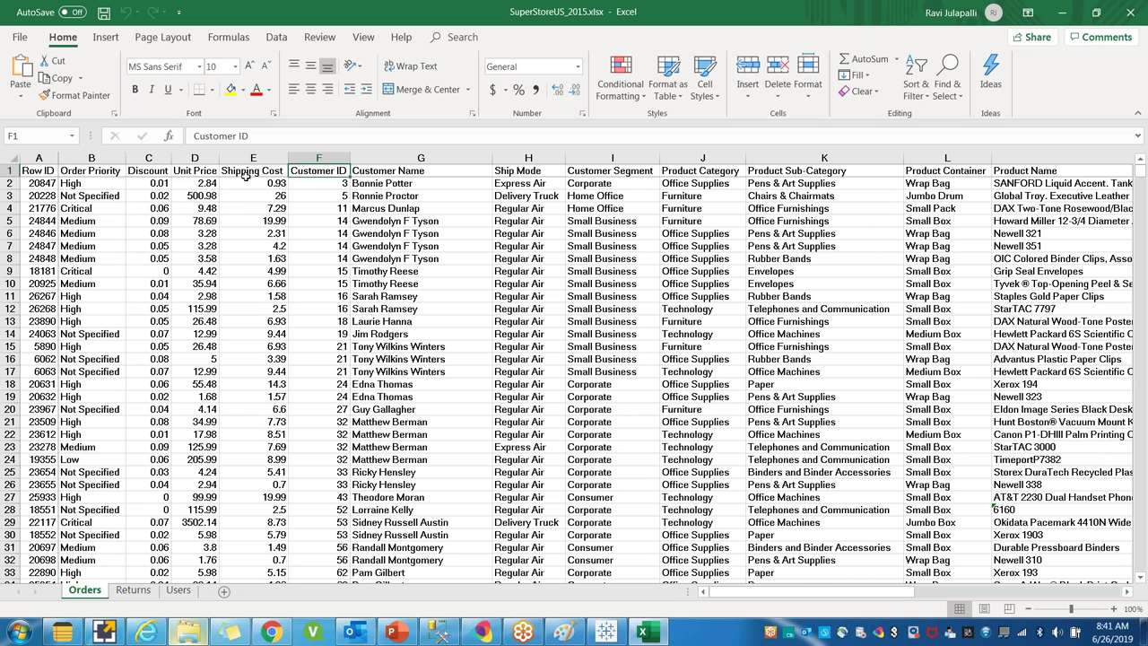
click(246, 176)
click(531, 172)
click(612, 176)
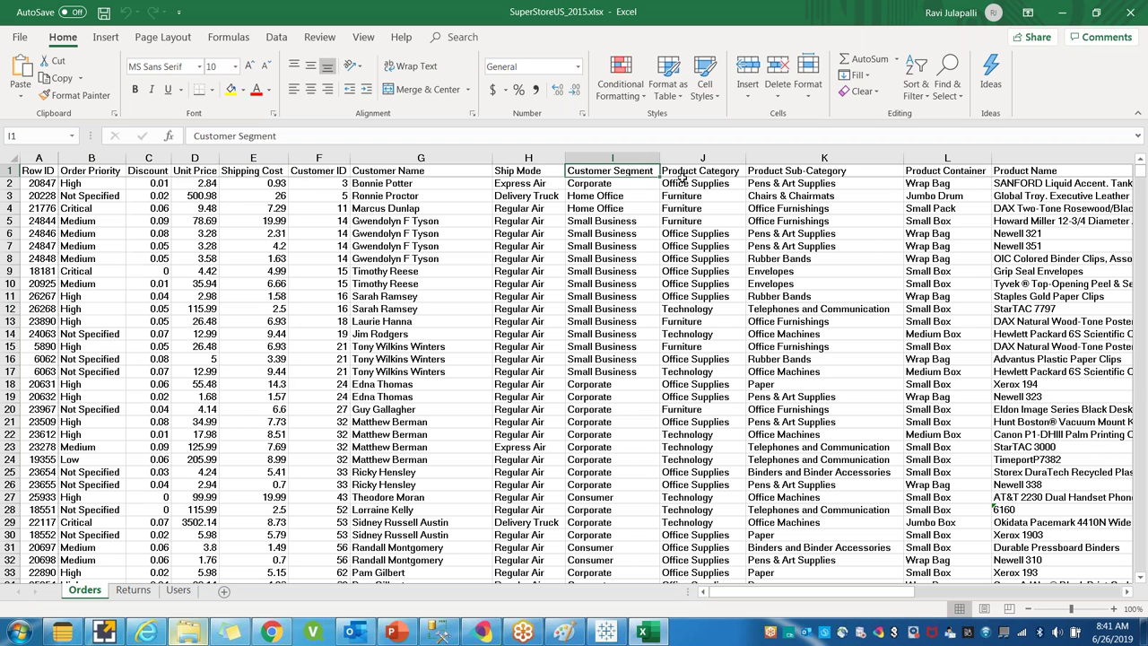
drag(601, 196, 619, 485)
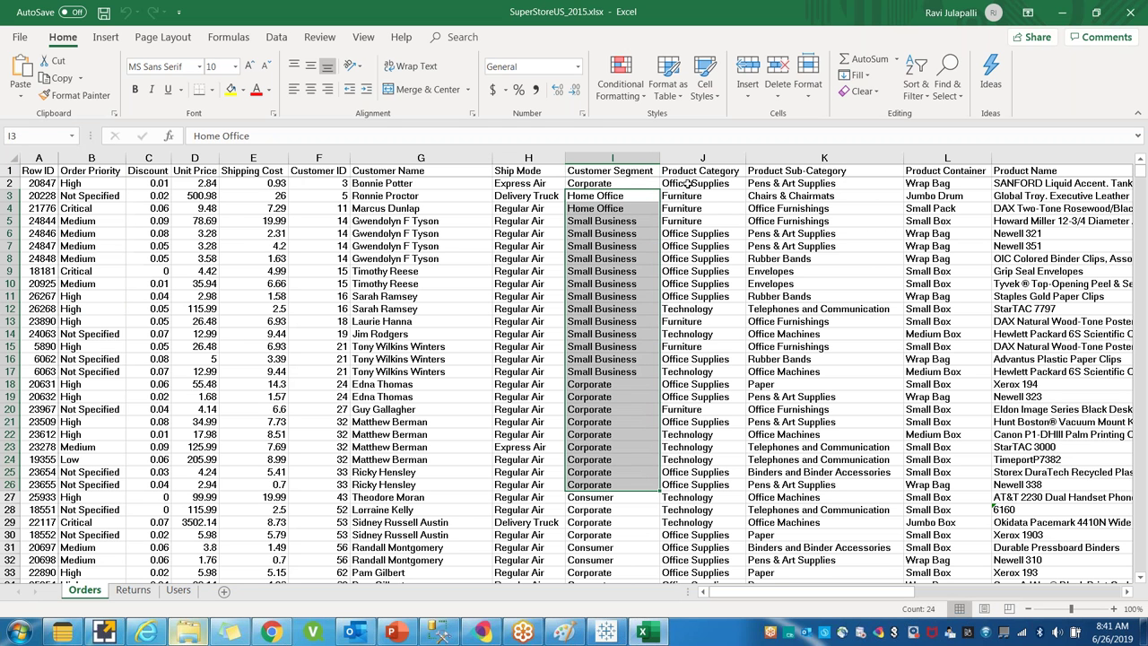
drag(688, 208, 704, 414)
drag(804, 185, 861, 397)
Step: Select the Sales column and then the Profit column of the Orders sheet to examine the numeric fields
drag(867, 592, 1068, 598)
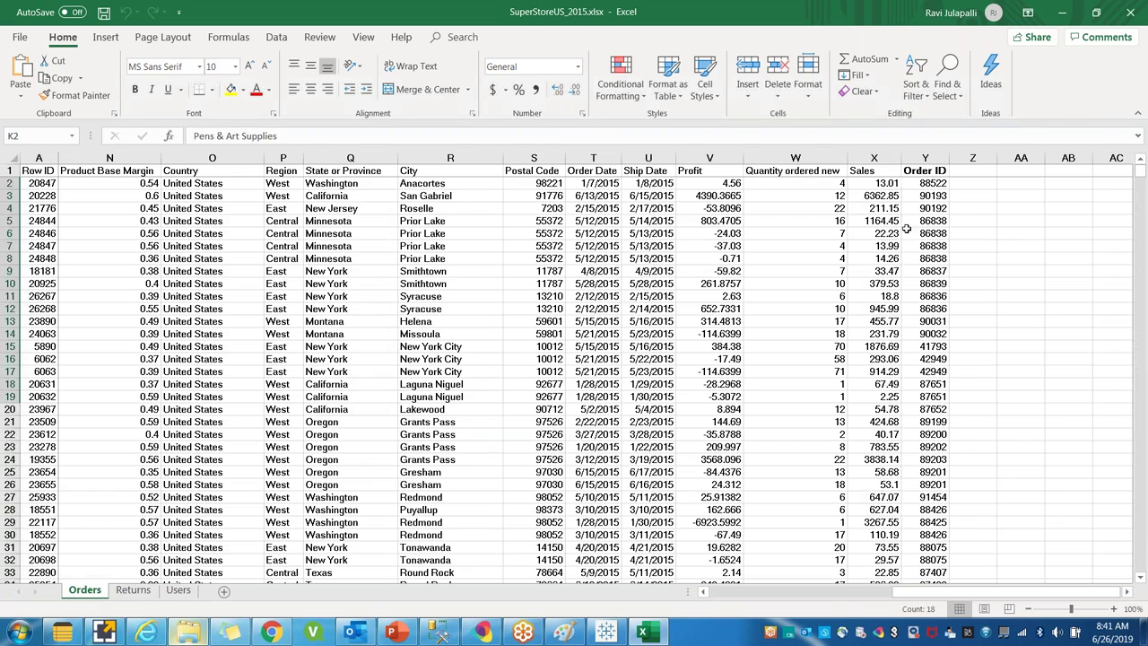
click(880, 157)
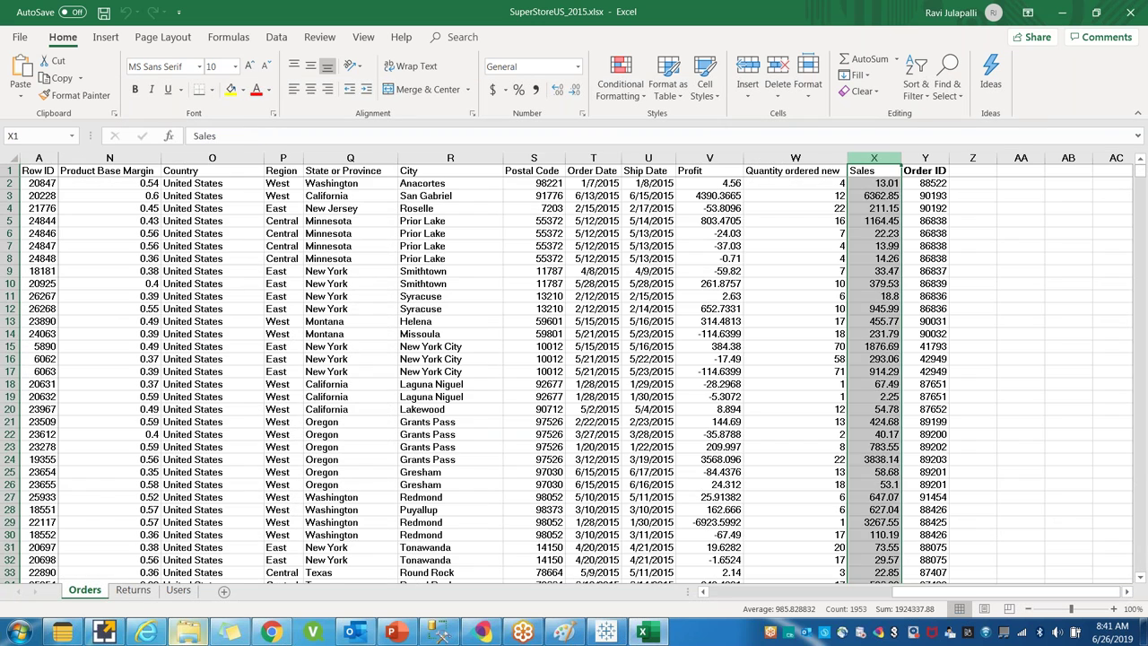
click(711, 158)
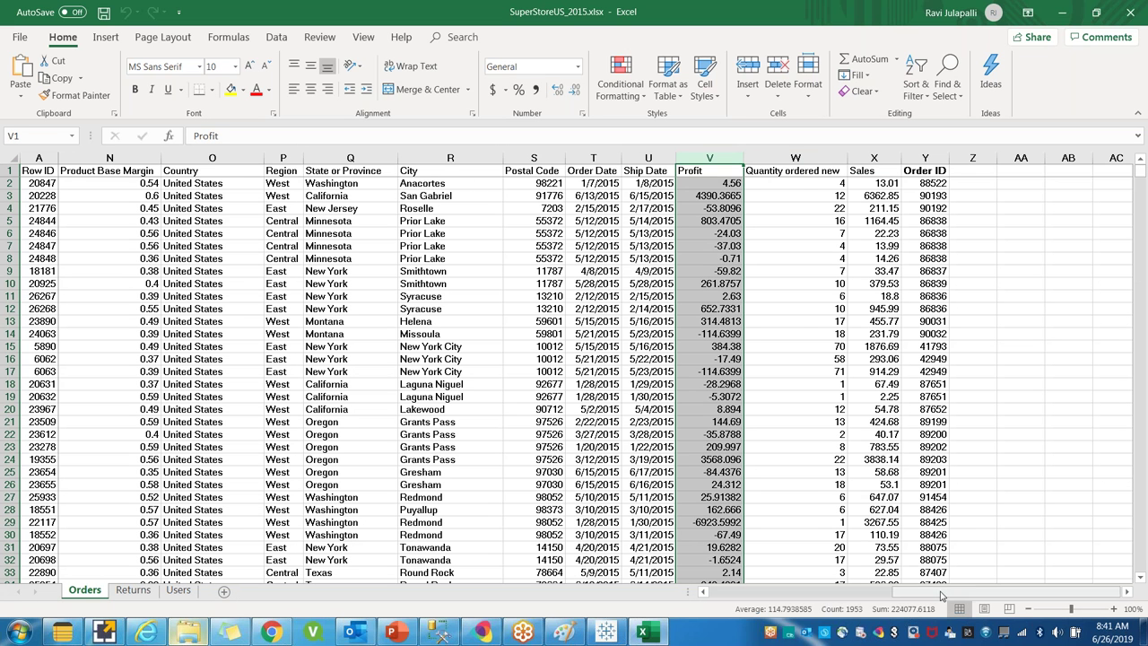
click(727, 594)
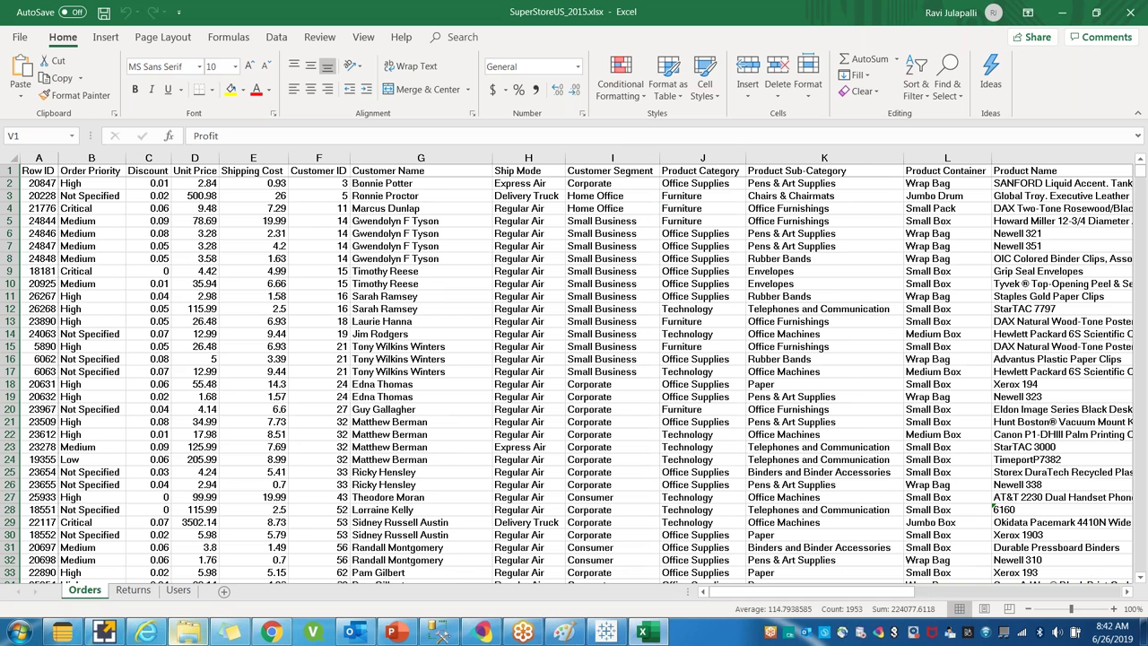
Step: Select the Row ID values from A2 down to the last record to check how many orders there are
click(40, 185)
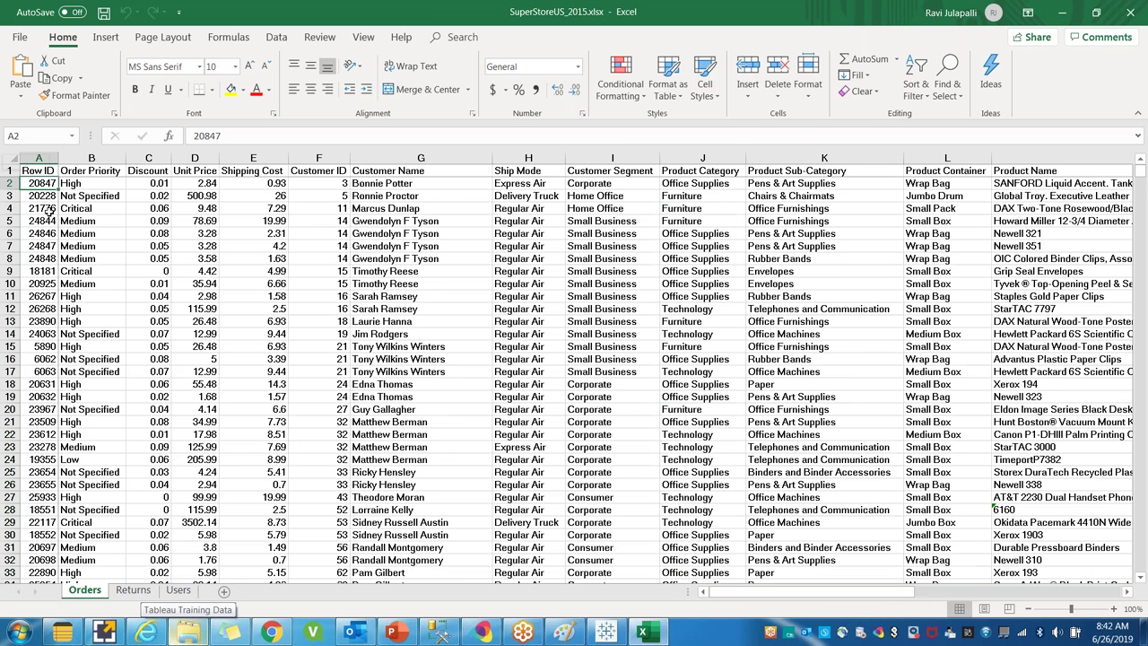
key(ctrl+shift+Down)
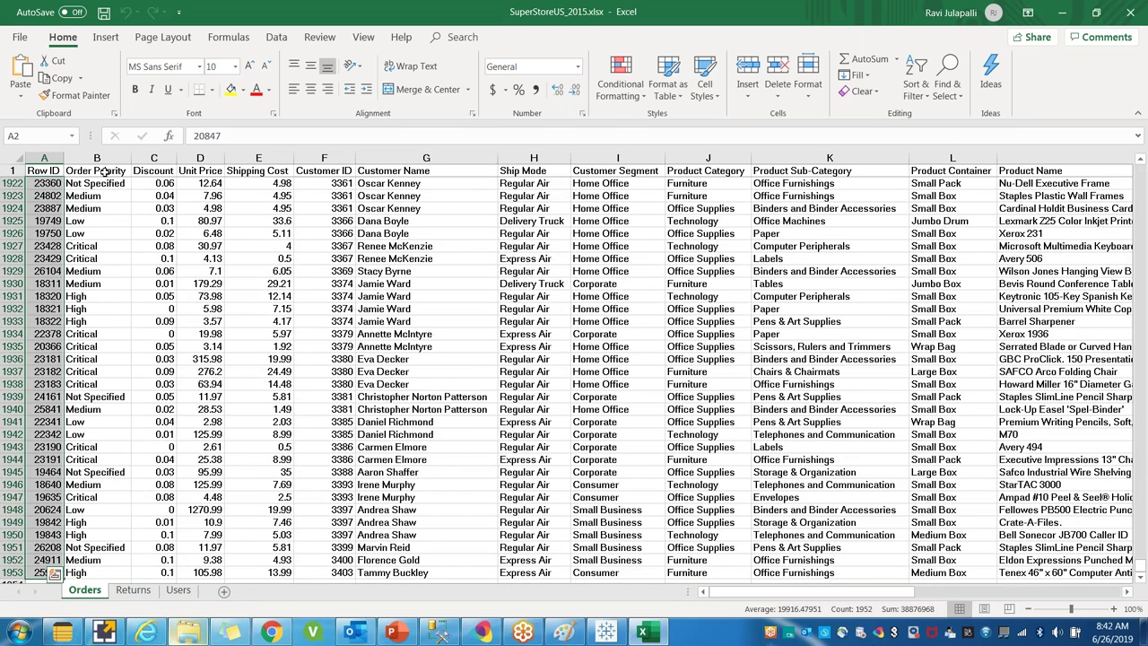
click(118, 233)
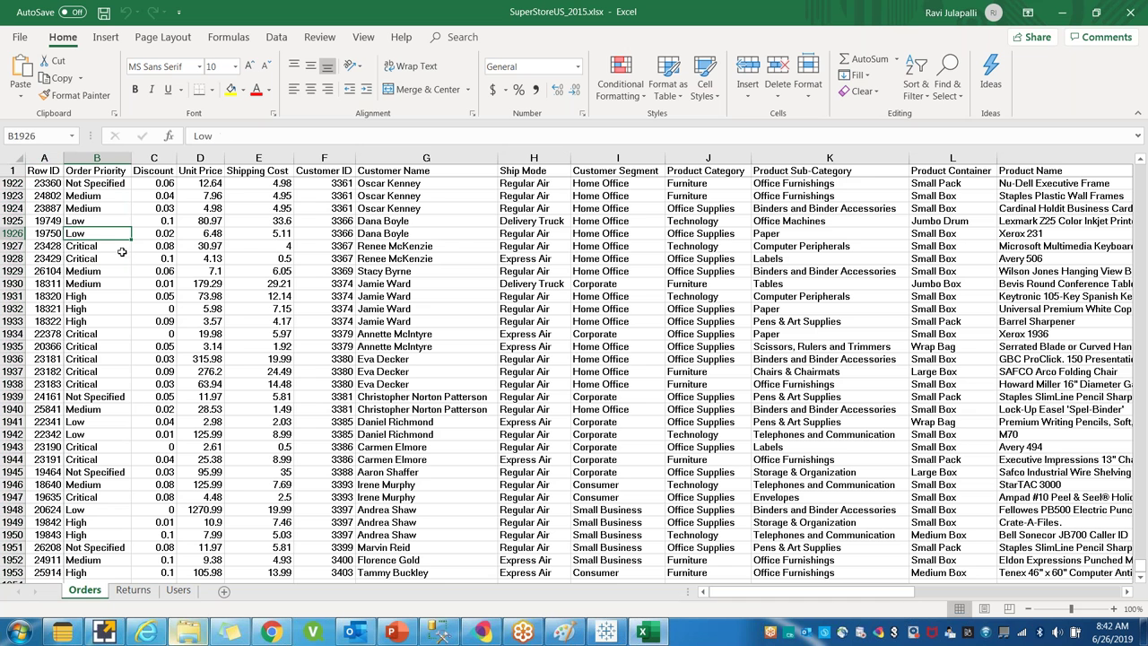
Step: Compare the Returns sheet with Orders and highlight the order IDs and statuses in A2:B28 of Returns
click(133, 590)
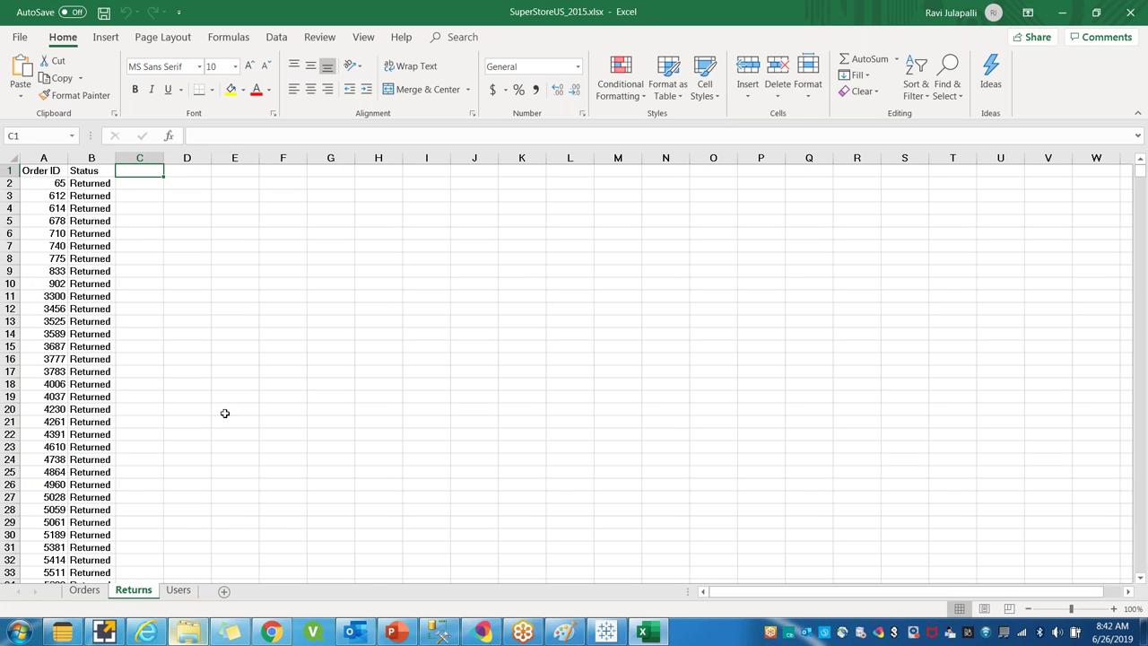
click(85, 596)
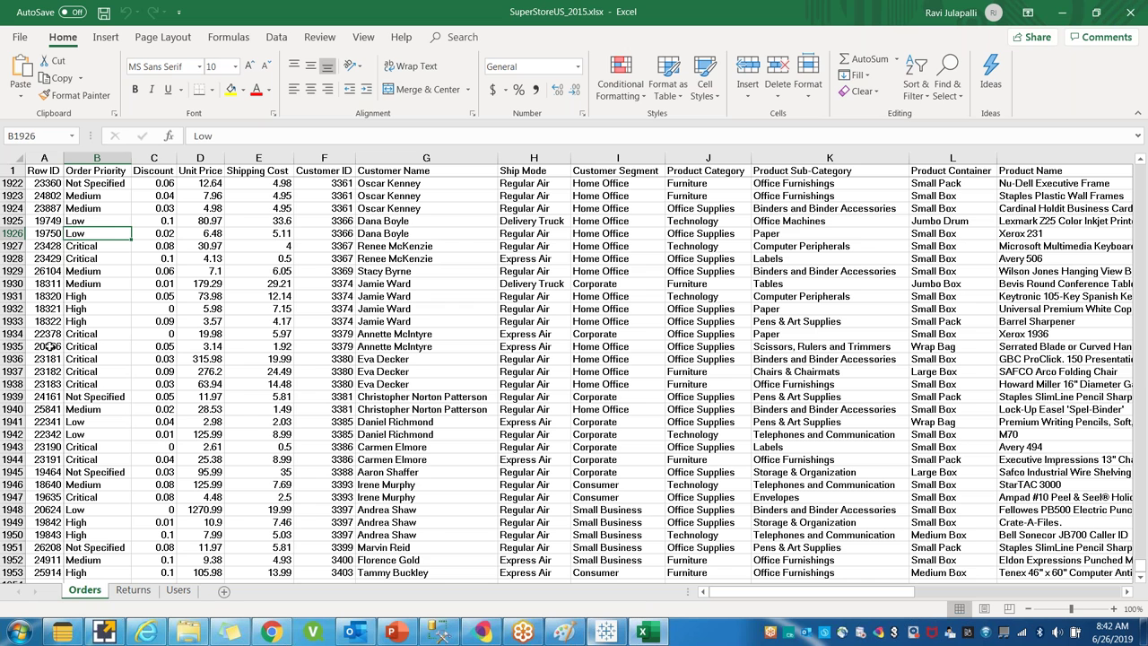
click(133, 589)
drag(47, 185, 75, 509)
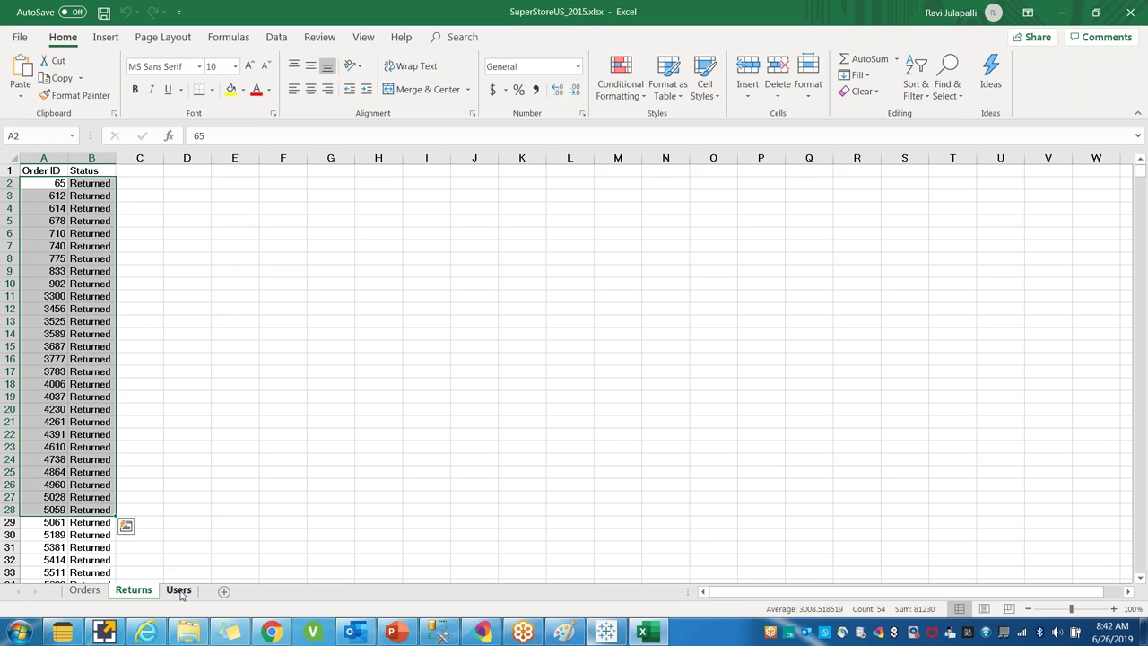
Step: Open the Users sheet and highlight the region and manager entries in A2:B5
click(179, 591)
click(68, 256)
drag(50, 180, 94, 222)
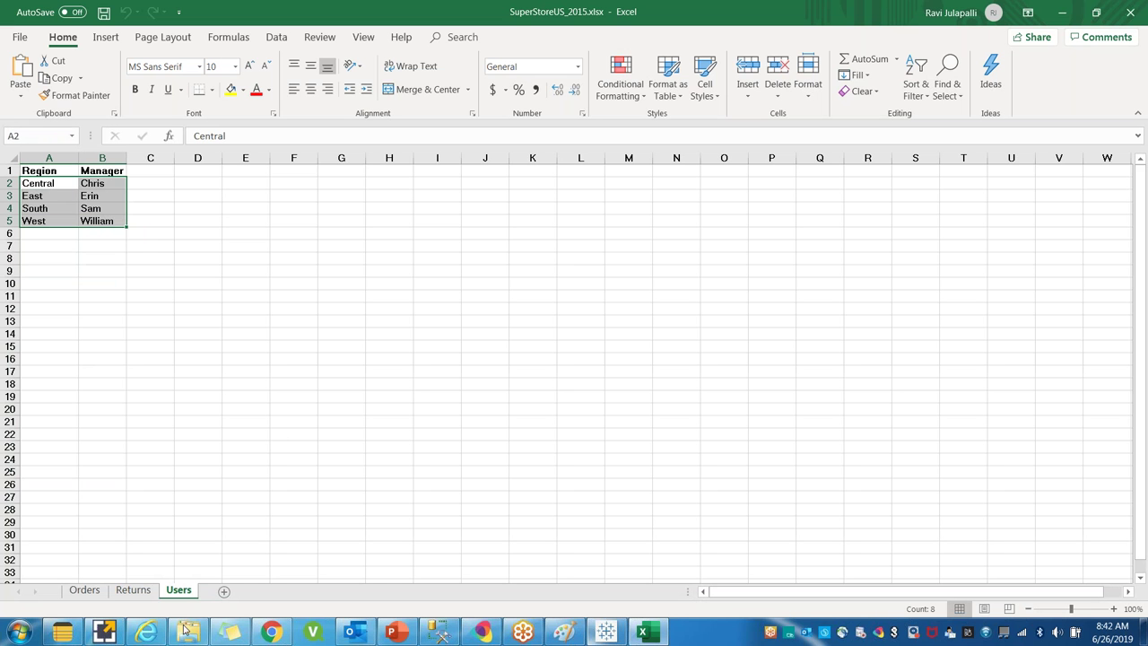
Step: Look through the Returns, Users and Orders sheets once more and switch back to the Tableau data source page
click(133, 590)
click(177, 592)
click(143, 594)
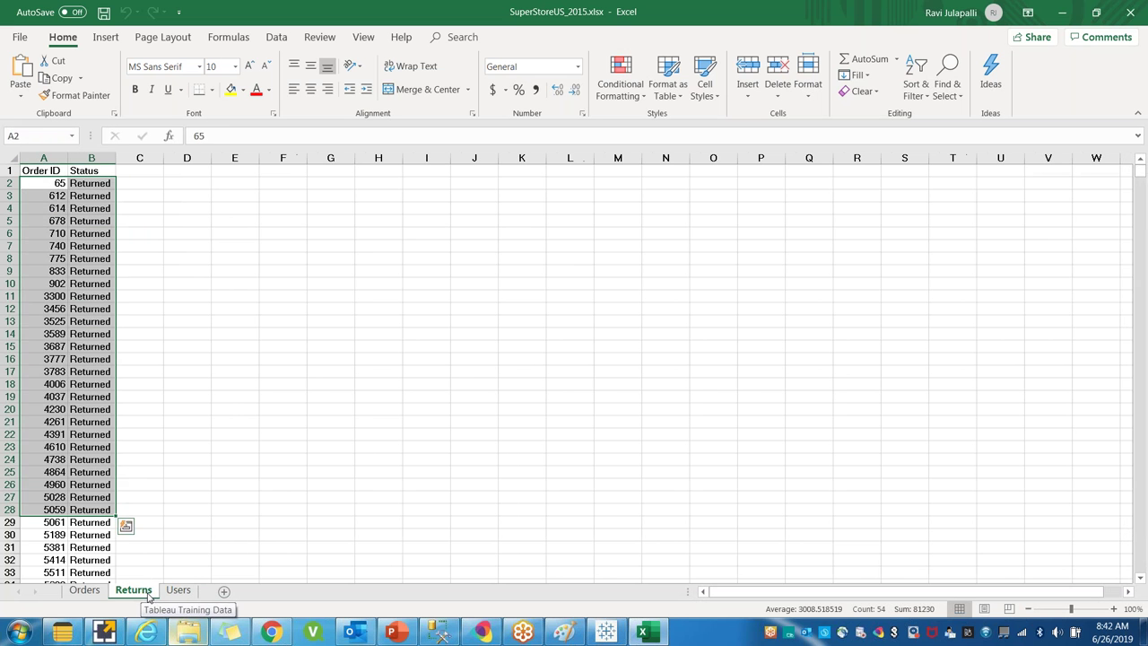
click(83, 592)
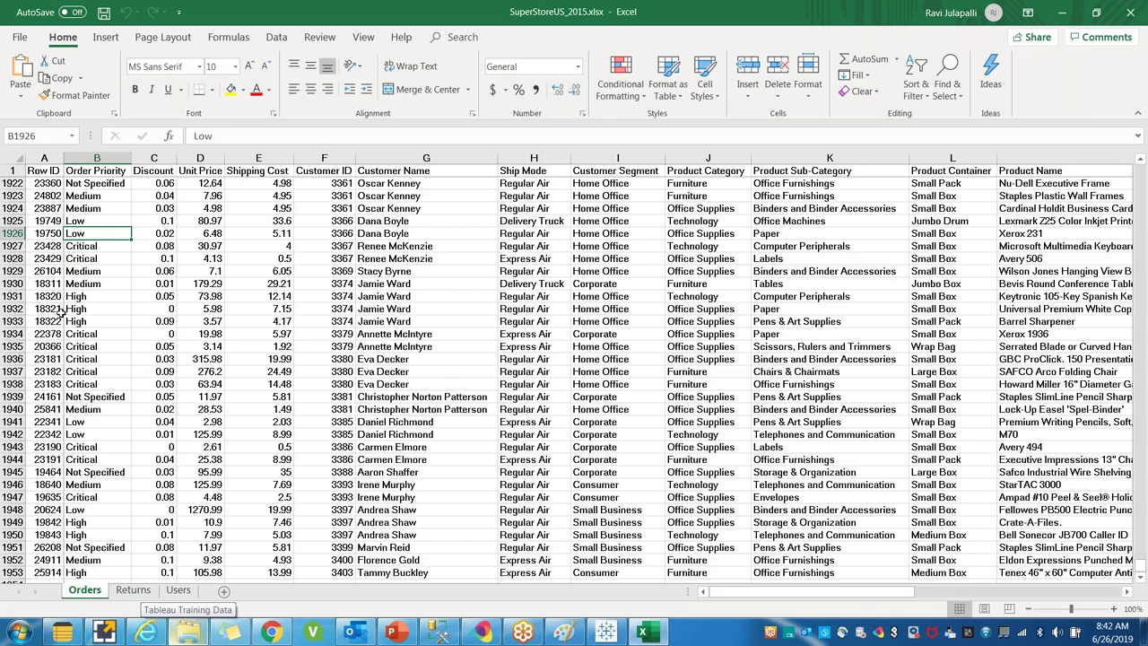
scroll(60, 313, up, 7)
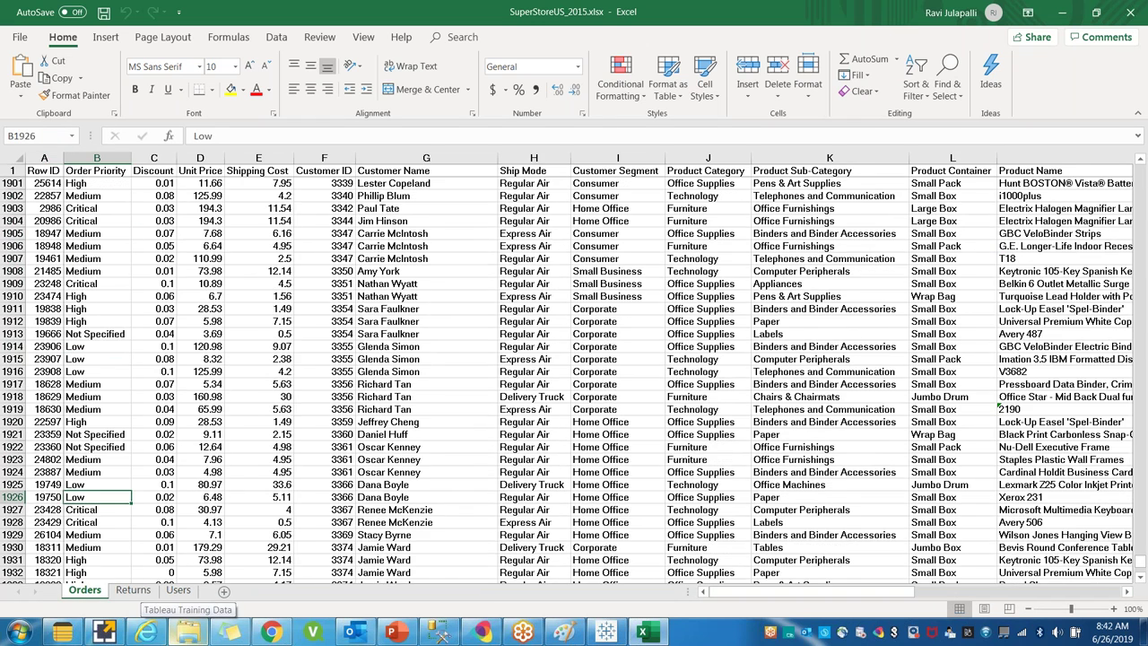
click(606, 633)
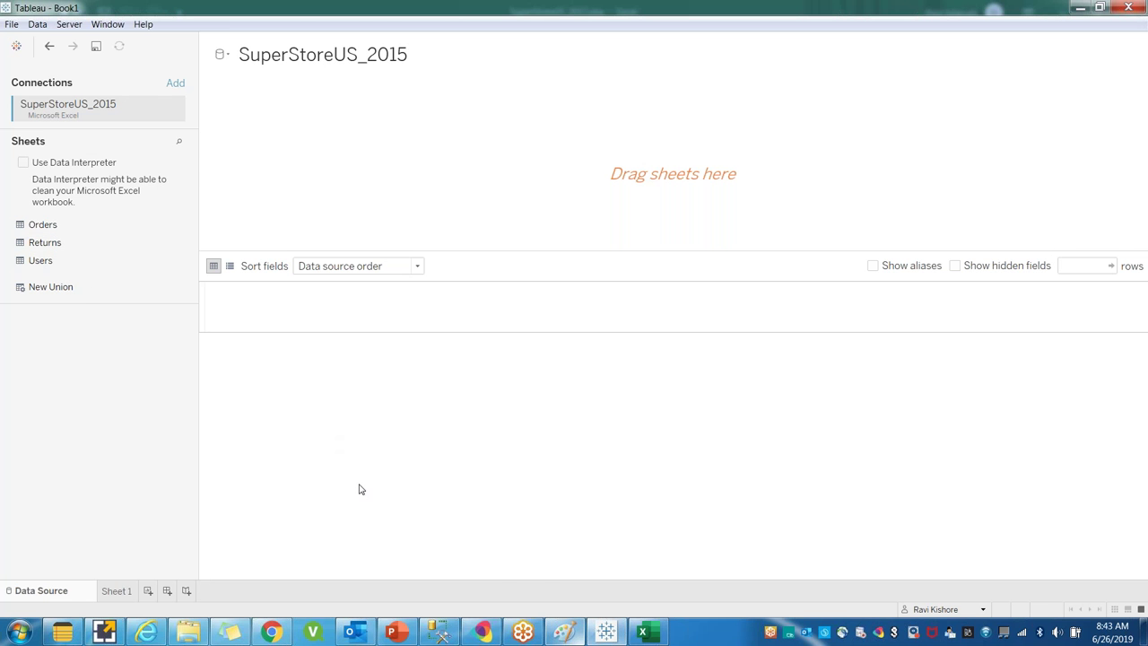
Step: Switch to the Excel workbook and highlight the headers A1:G1, individual columns and record row 1910 of the Orders sheet
click(643, 631)
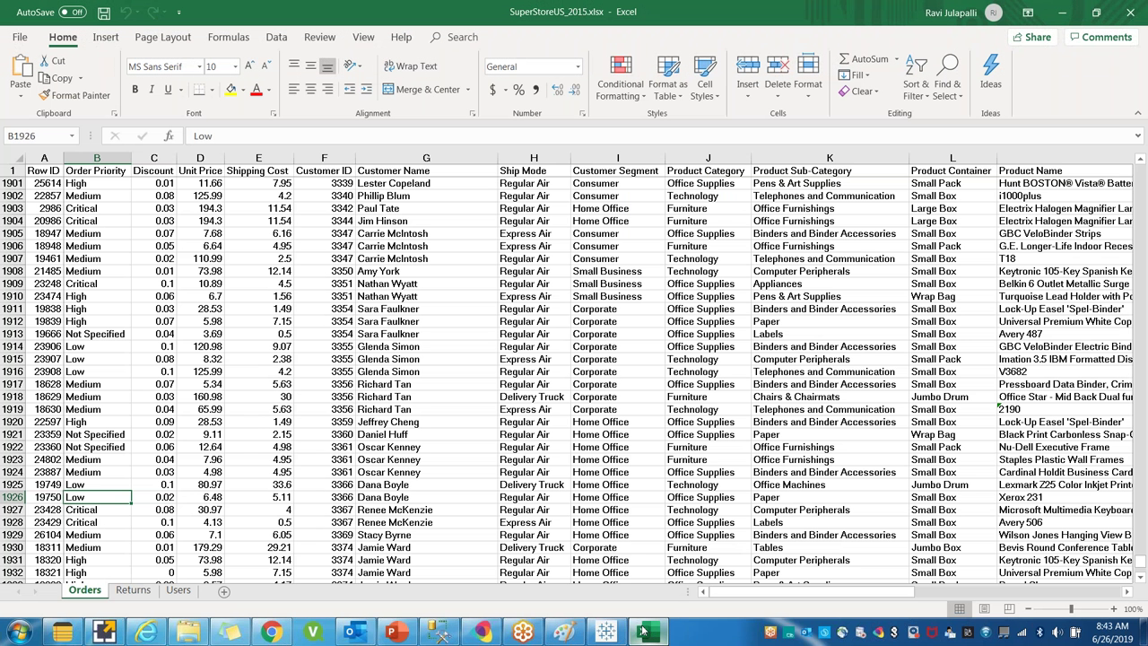
click(43, 158)
mouse_move(45, 171)
mouse_down()
mouse_move(122, 170)
mouse_move(45, 171)
mouse_up()
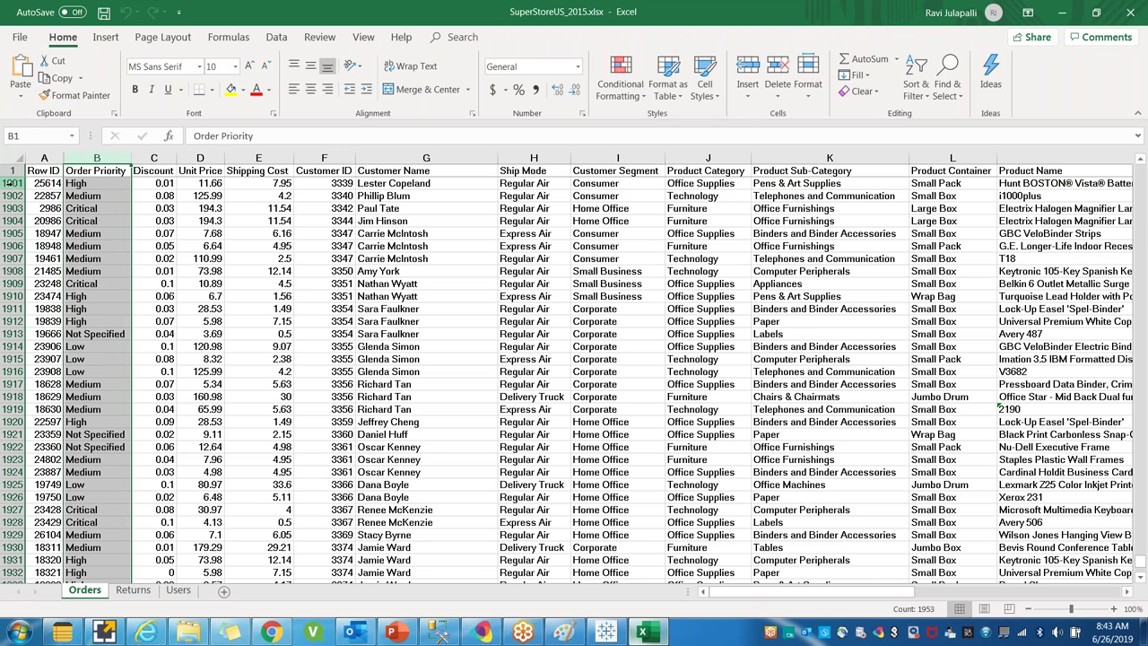
click(12, 221)
drag(43, 171, 427, 171)
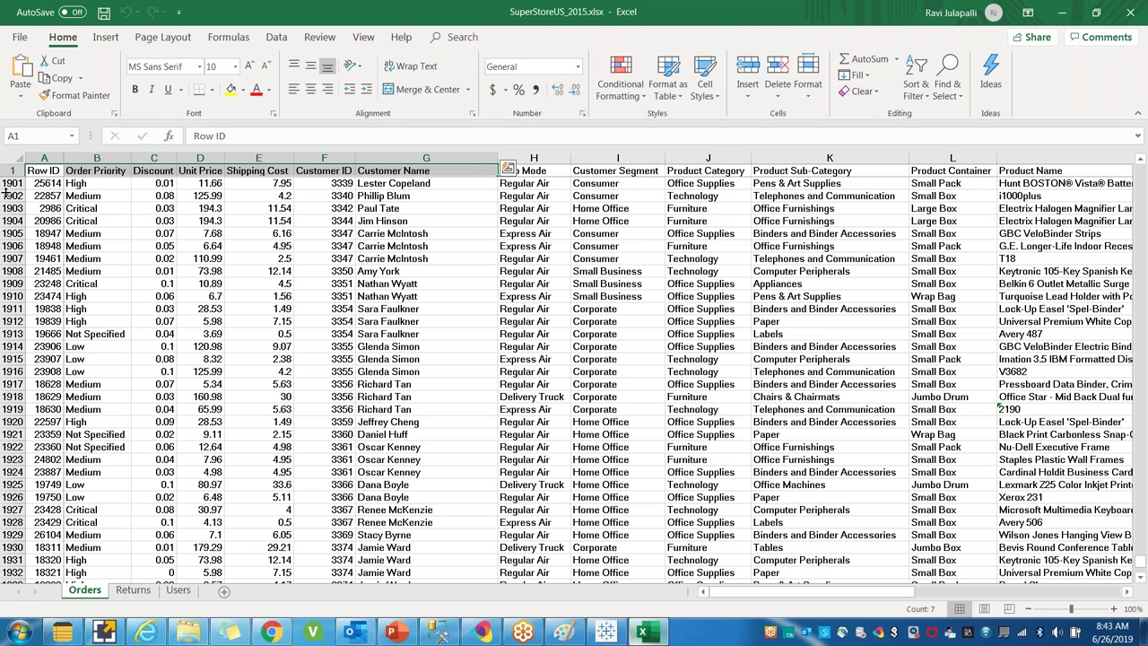
click(51, 157)
click(97, 158)
click(153, 158)
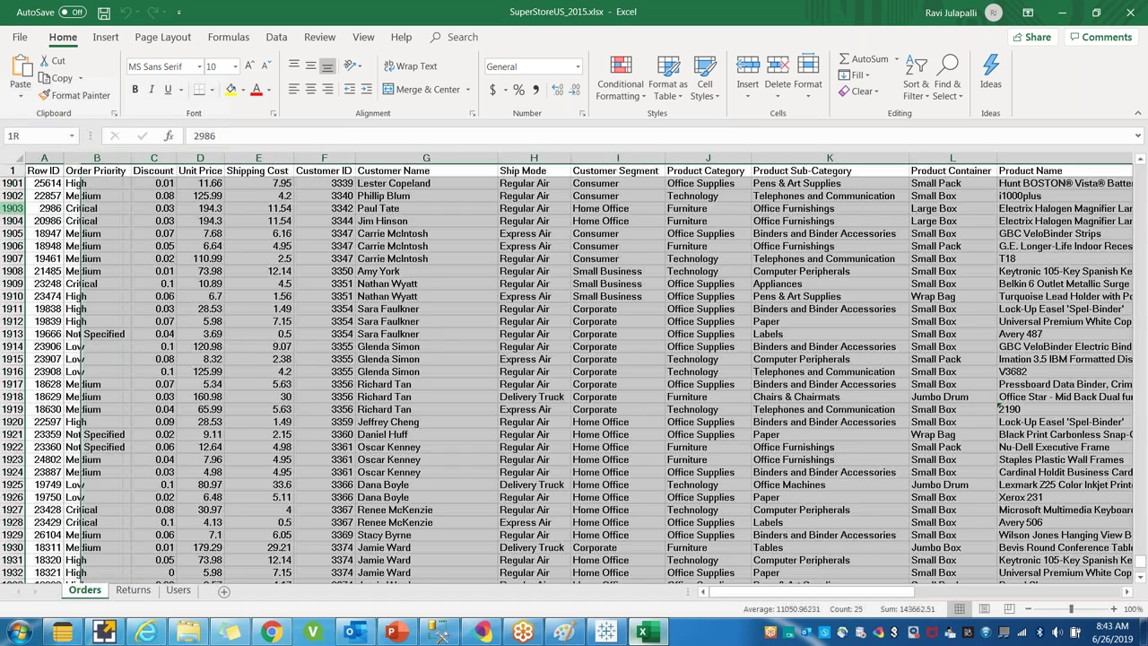
click(12, 296)
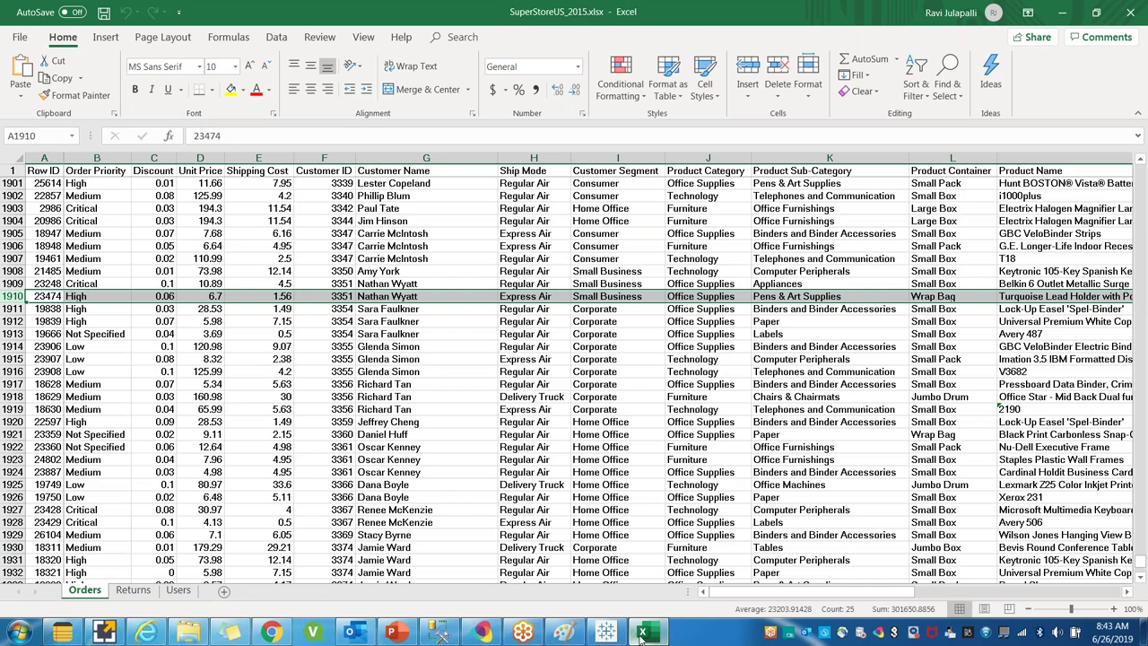
Step: Switch back to Tableau, add the Orders sheet to the data source canvas and dismiss the Go to Worksheet hint
click(606, 632)
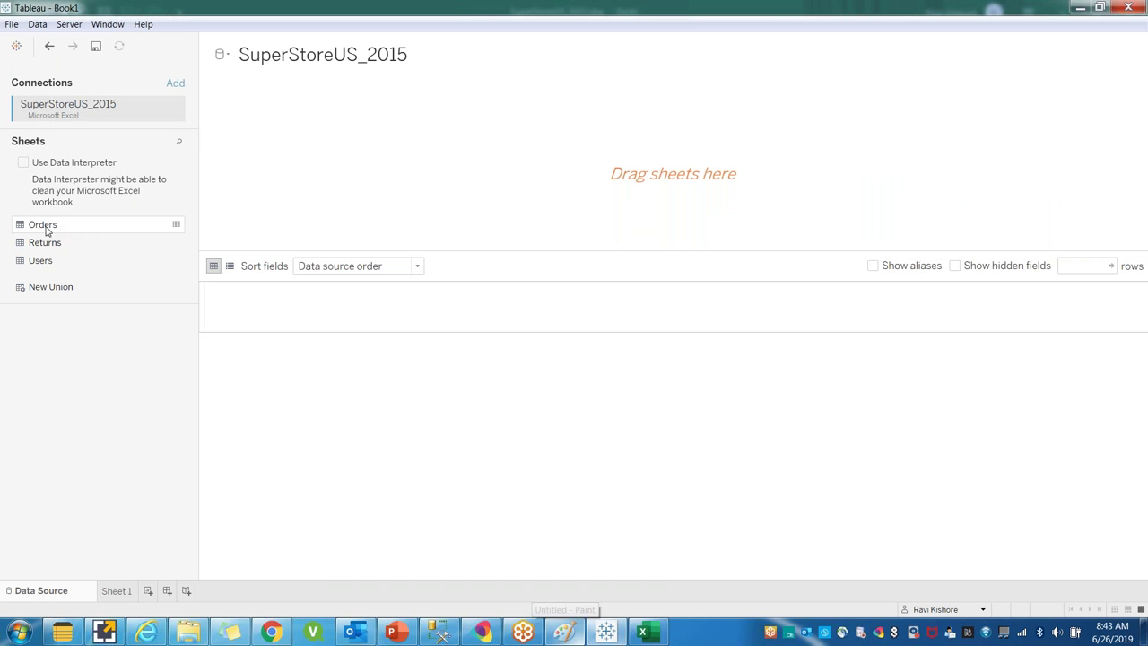
drag(44, 231, 247, 179)
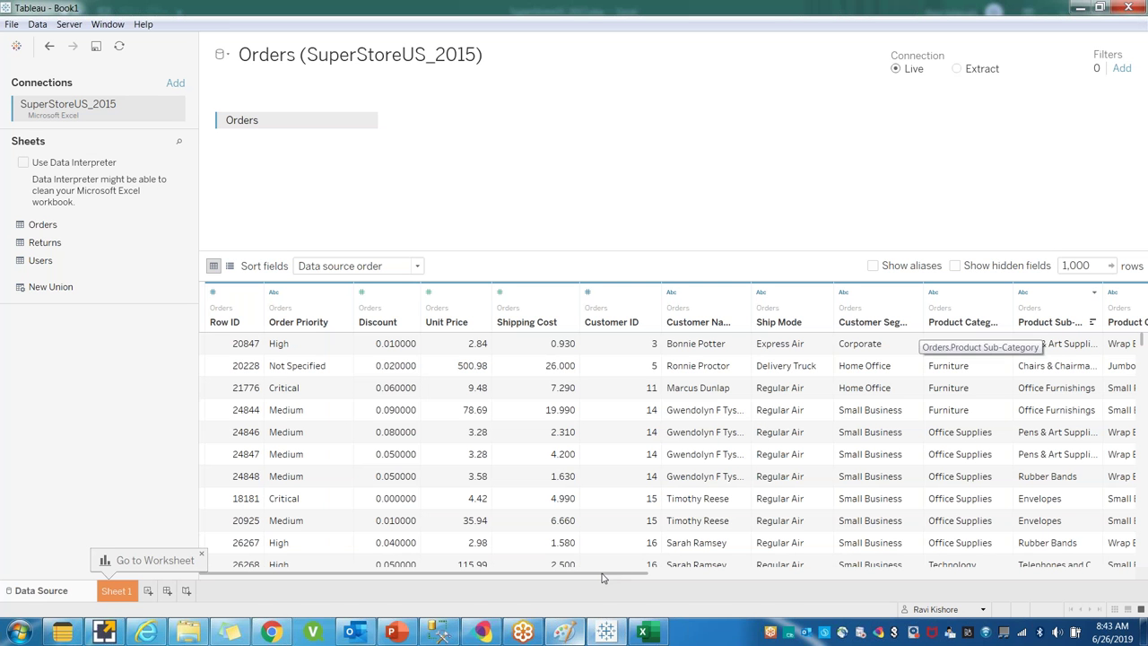
drag(723, 584, 400, 571)
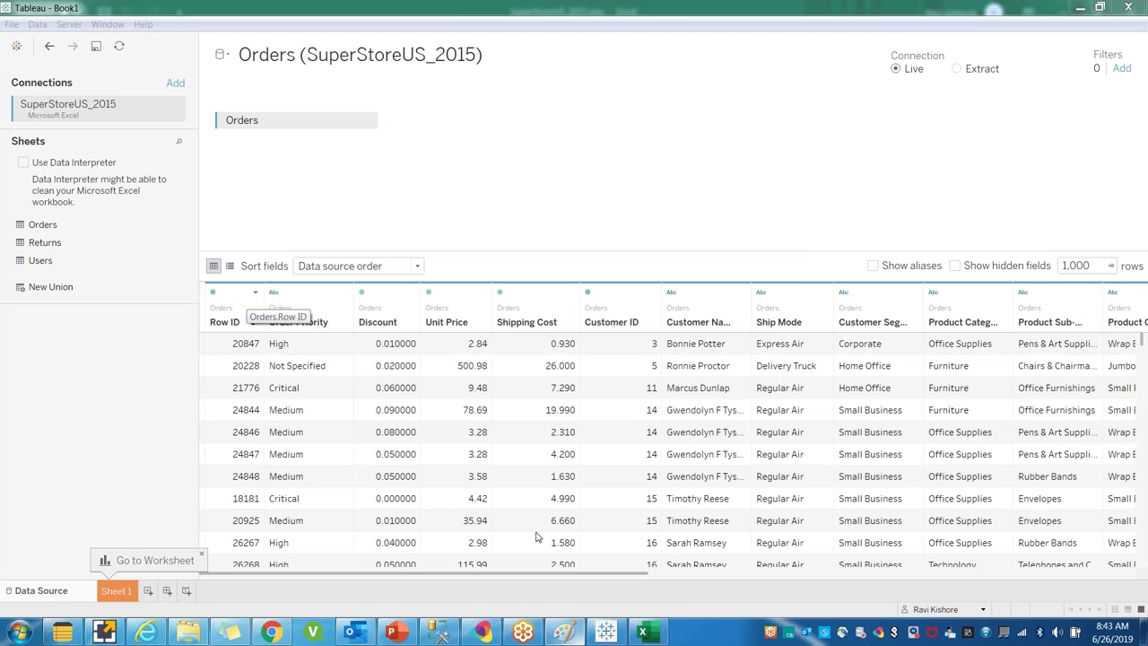
click(202, 557)
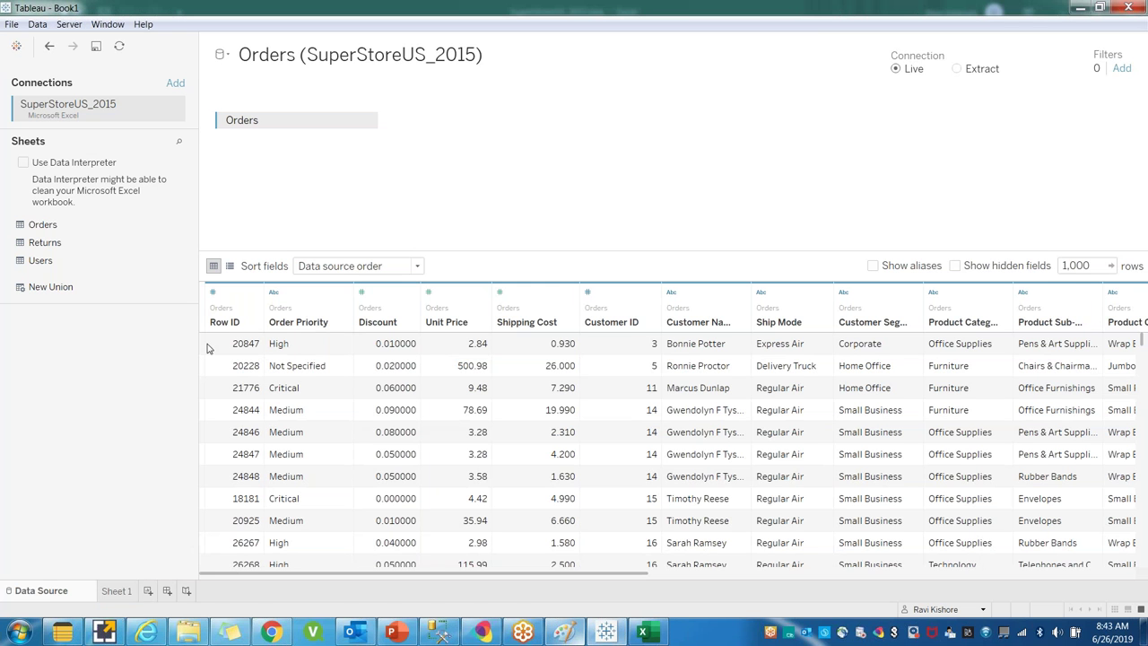
Step: Check the number of preview rows and the data type options of the Row ID field
click(1090, 265)
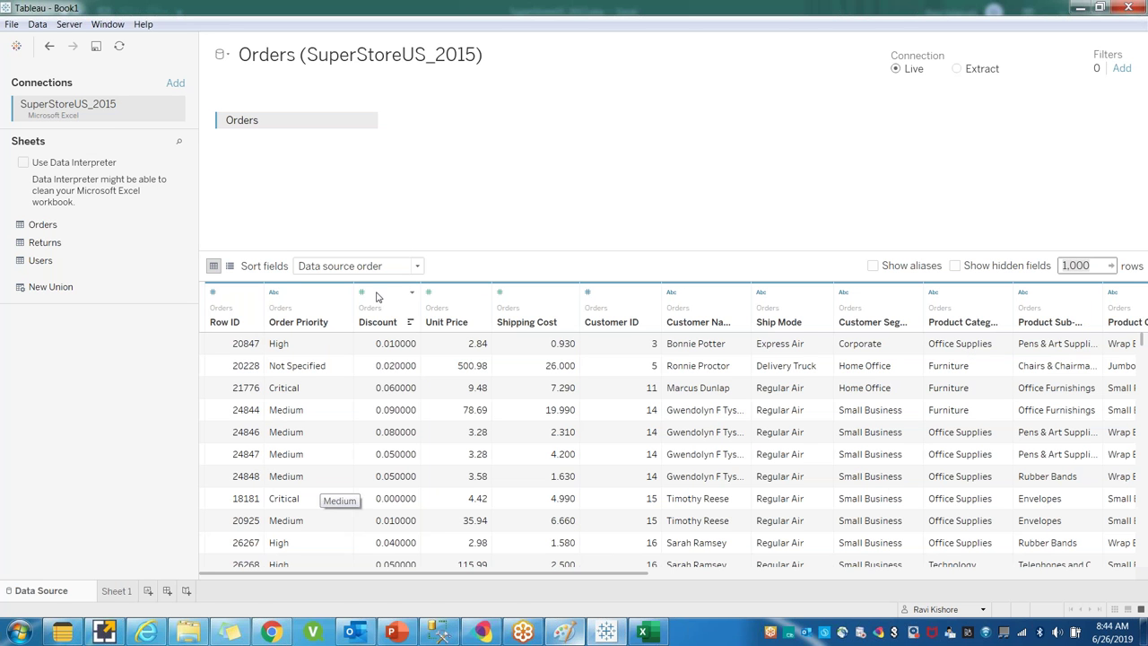
click(213, 295)
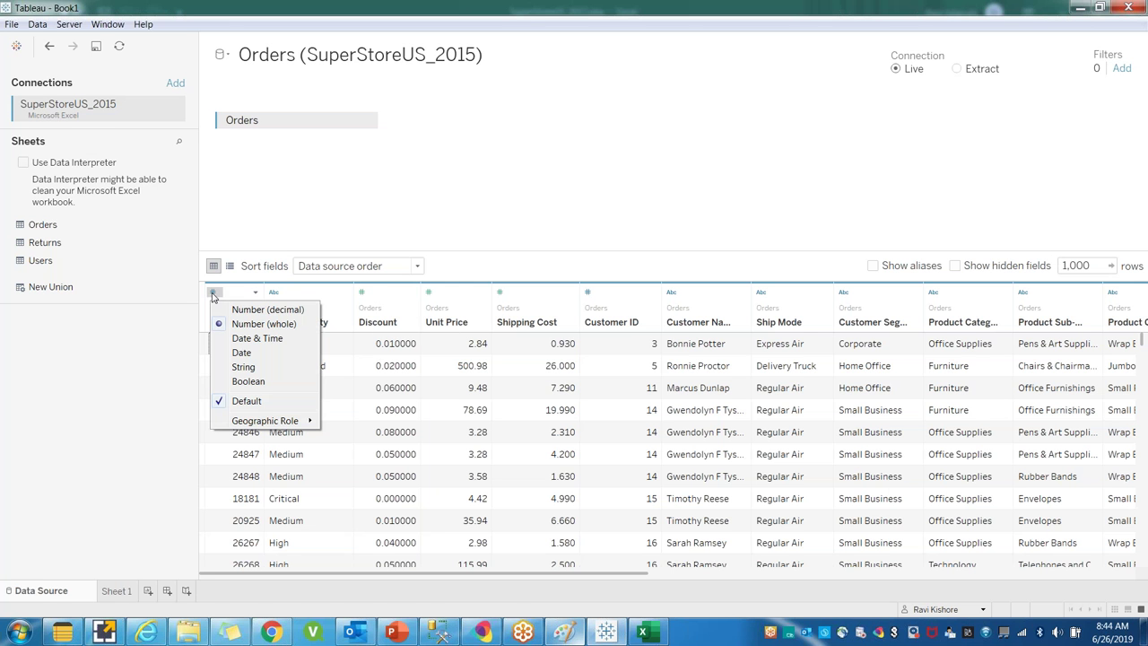
click(351, 163)
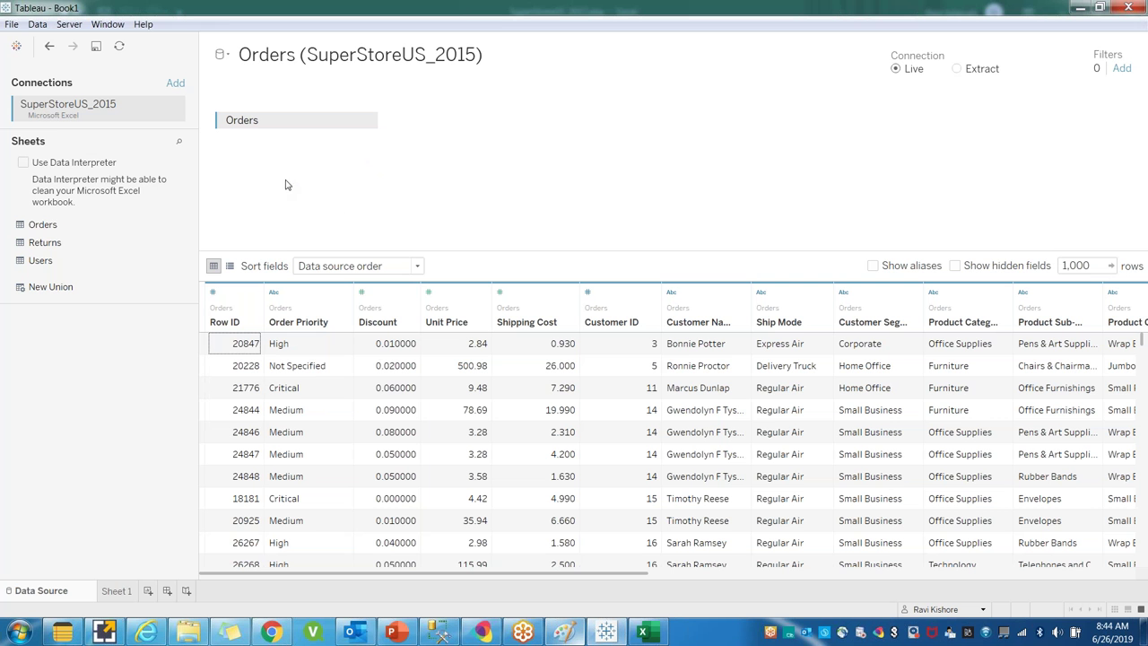
Step: Switch to Excel and highlight sample Row ID, Order Priority and Discount values from row 1901 down in the Orders sheet
click(646, 632)
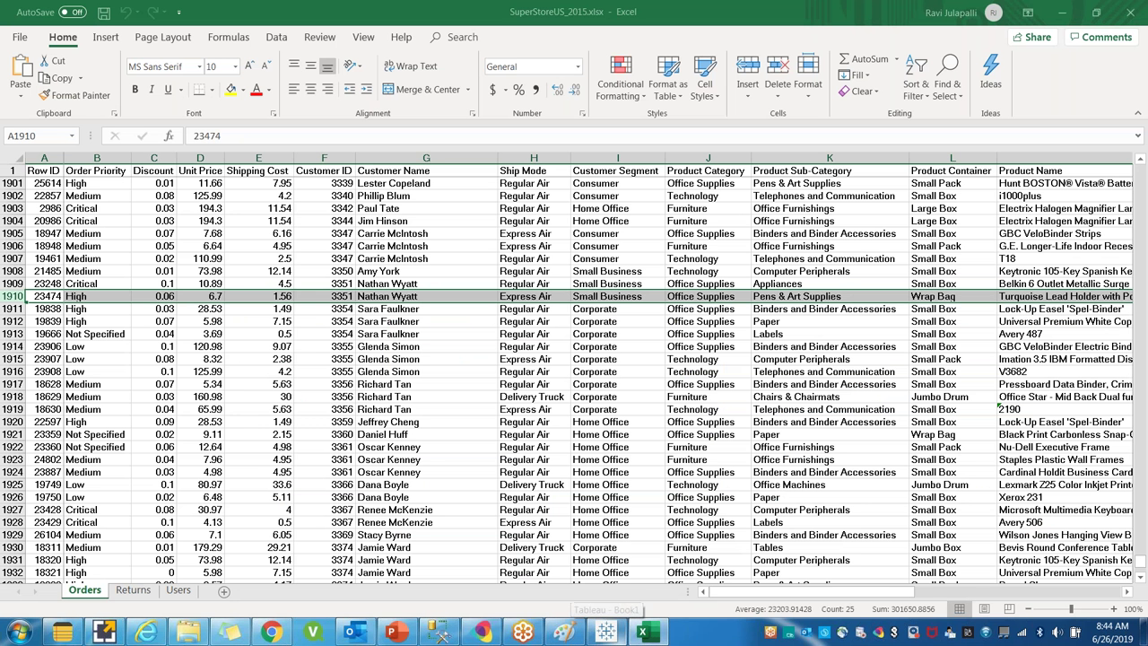
click(45, 159)
drag(44, 185, 41, 326)
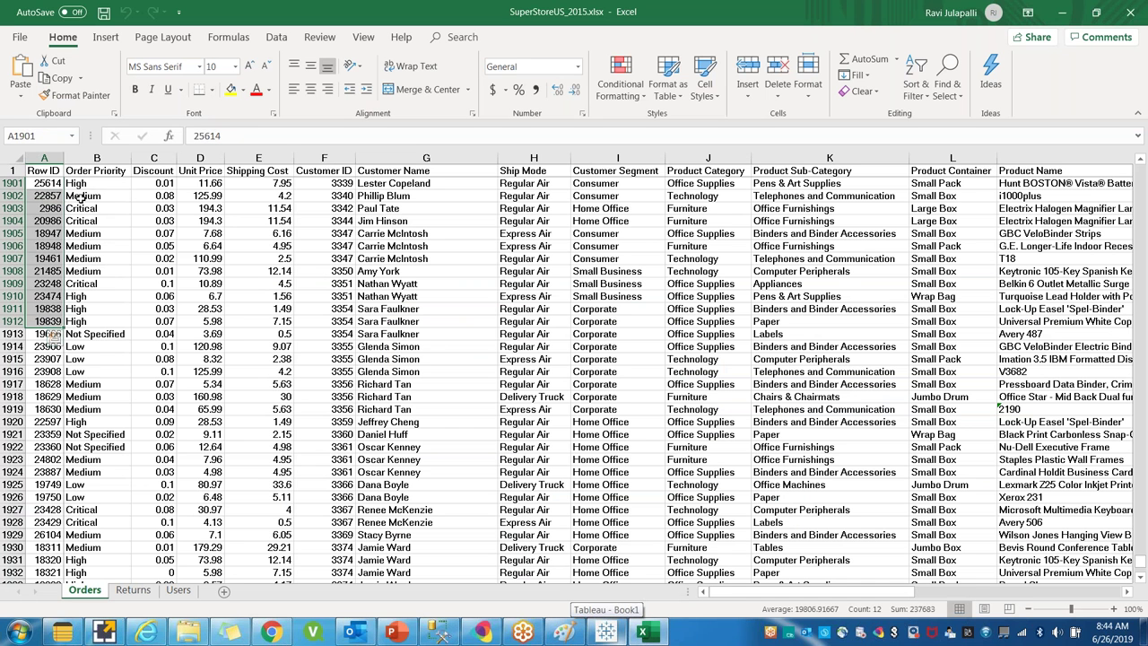
drag(81, 184, 97, 547)
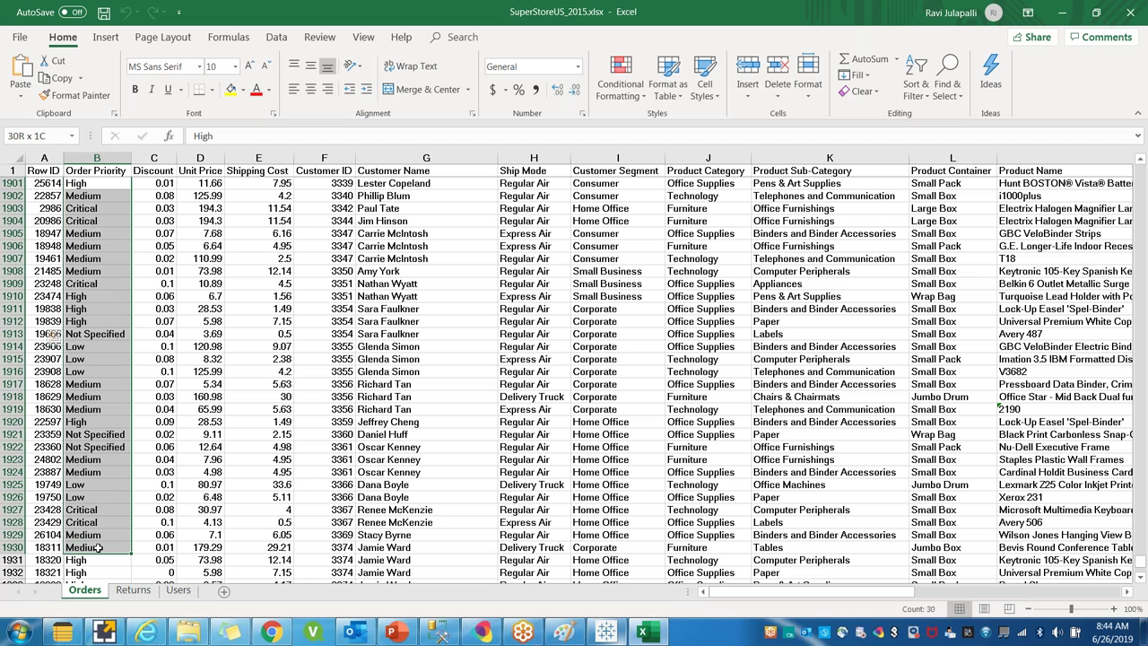
drag(97, 547, 97, 548)
drag(49, 183, 51, 569)
drag(149, 183, 164, 549)
scroll(791, 306, up, 5)
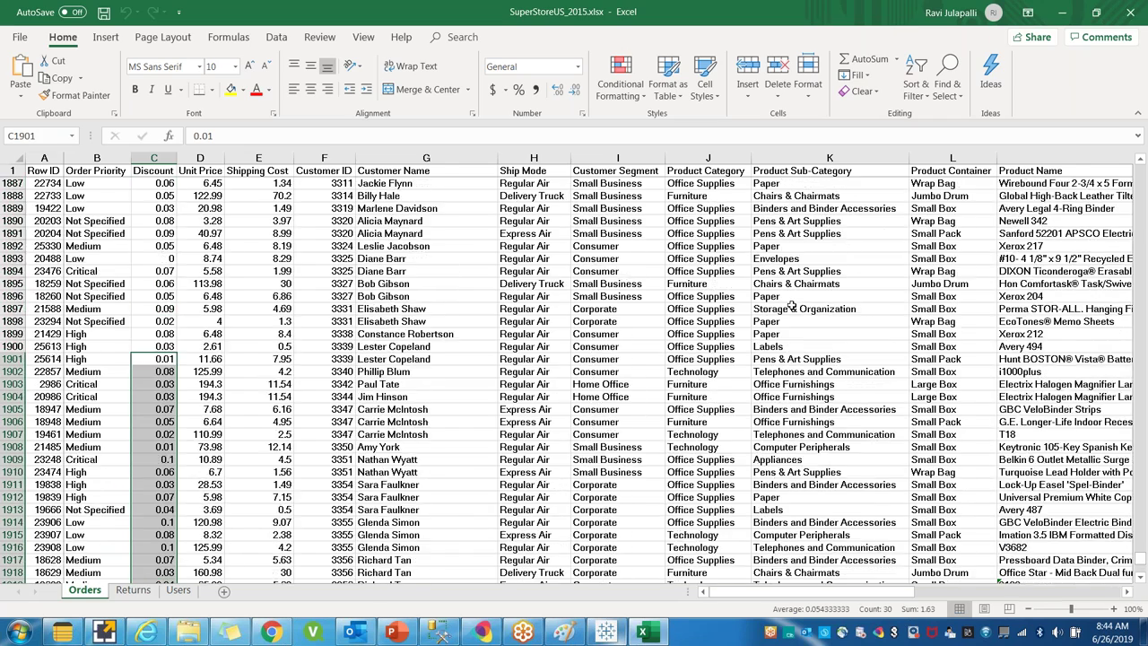
scroll(791, 307, up, 8)
Step: Return to Tableau and compare the data types assigned to the Row ID, Order Priority and Discount fields
key(alt+Tab)
click(214, 294)
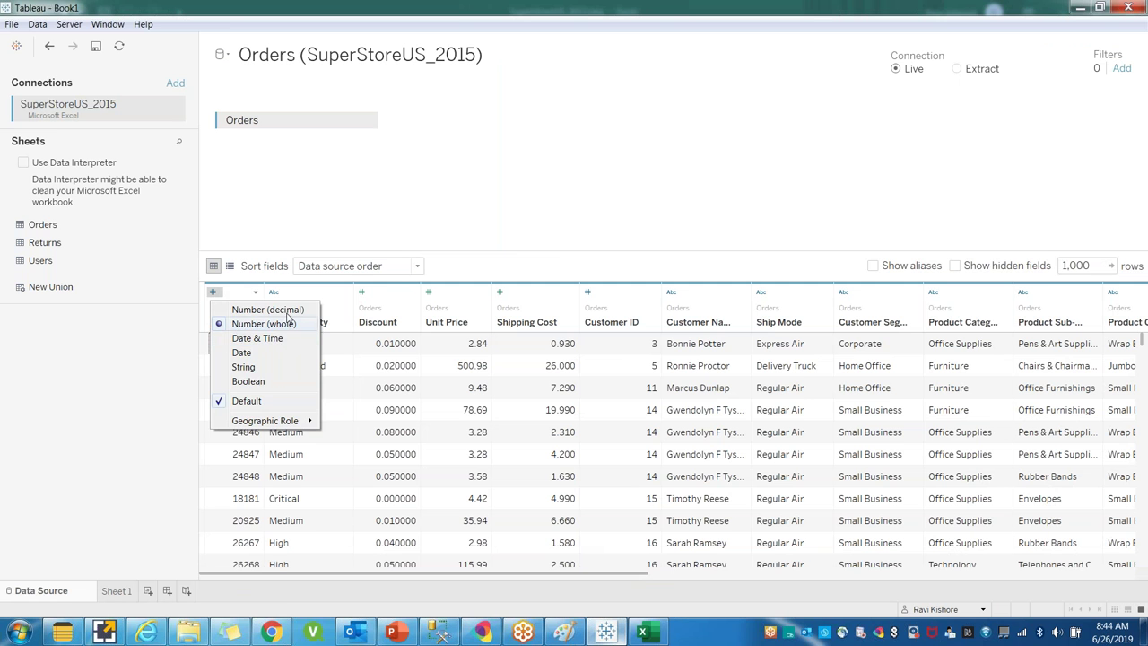
click(276, 299)
click(275, 293)
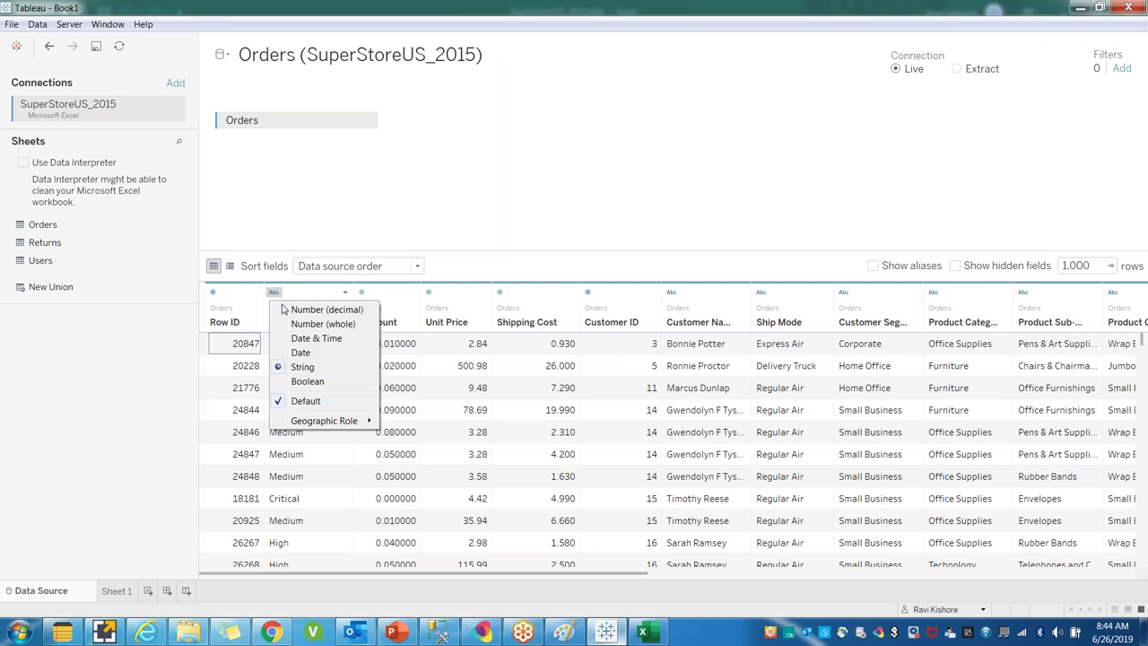
click(364, 299)
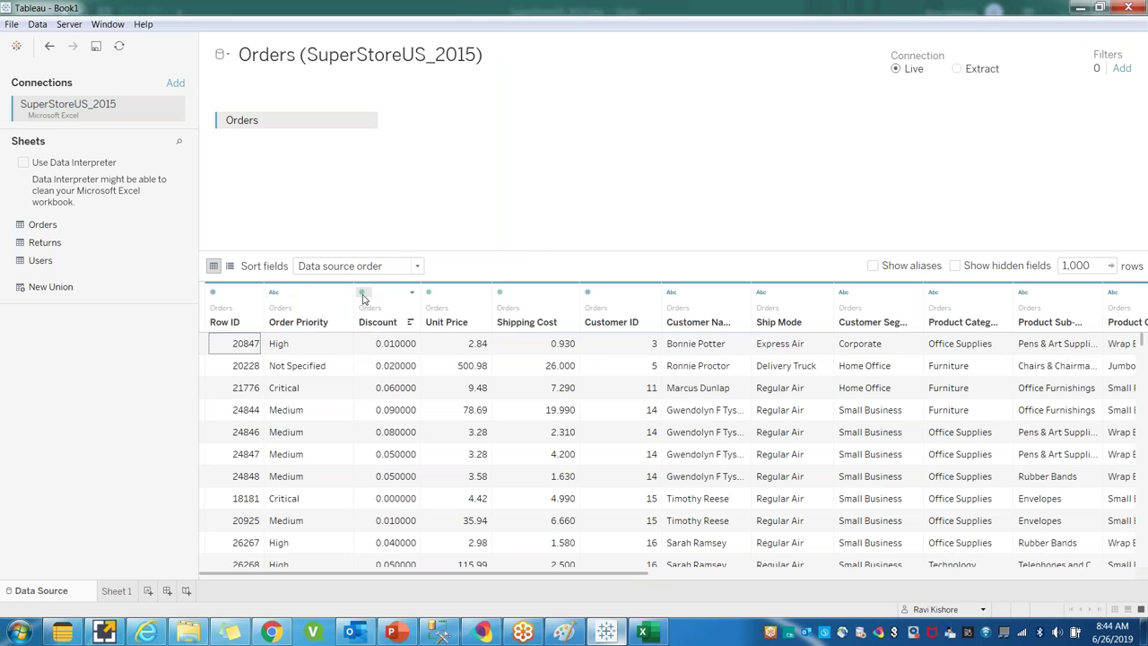
click(215, 296)
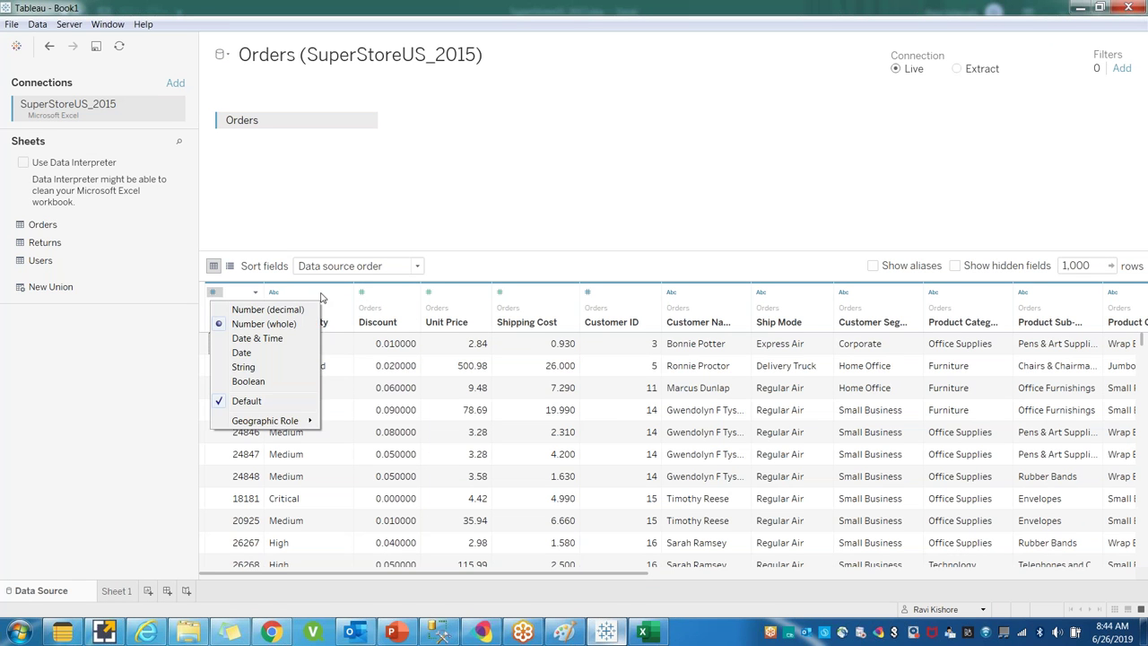
click(363, 298)
click(363, 296)
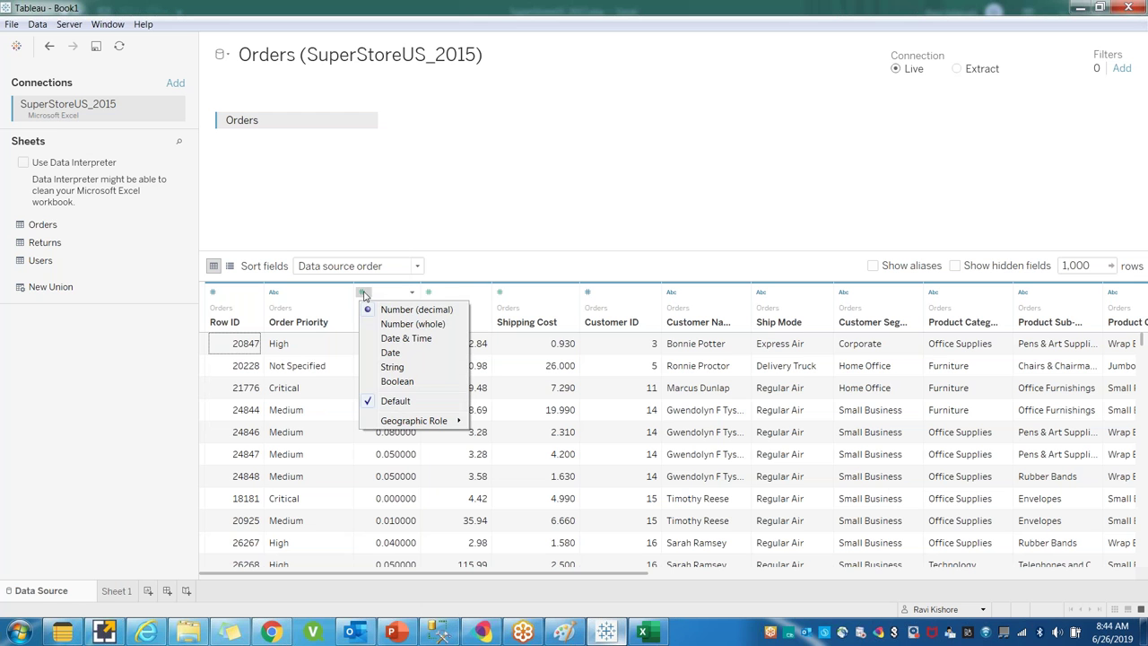
click(216, 298)
click(215, 296)
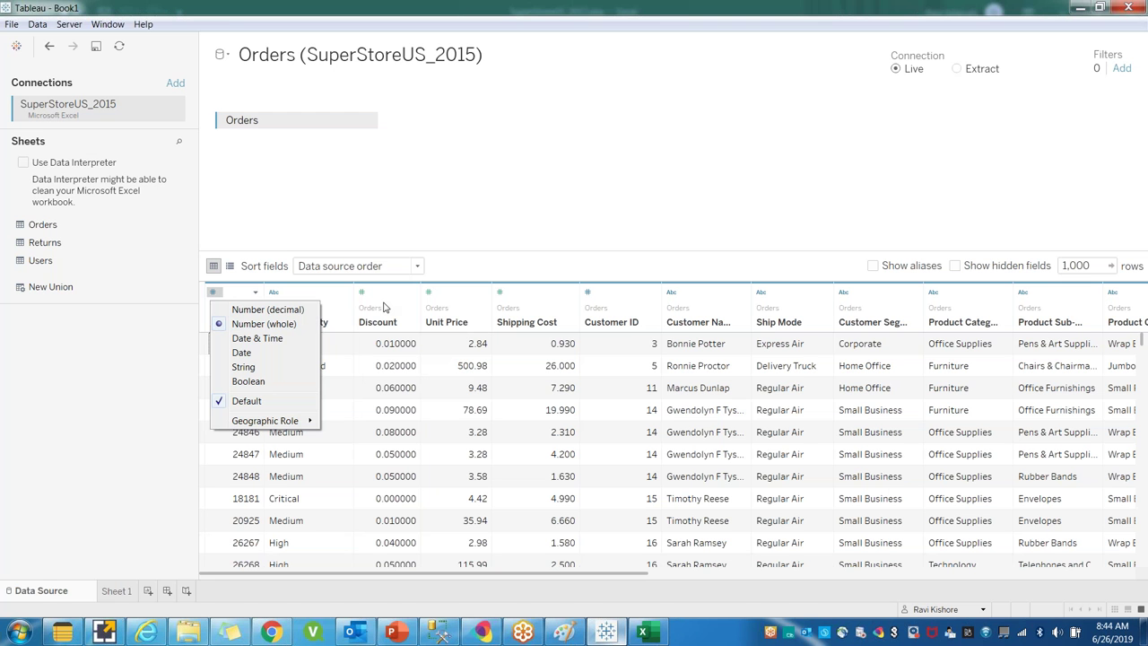
Step: Set the Country field's geographic role to Country/Region
click(575, 578)
drag(597, 576, 938, 585)
click(663, 293)
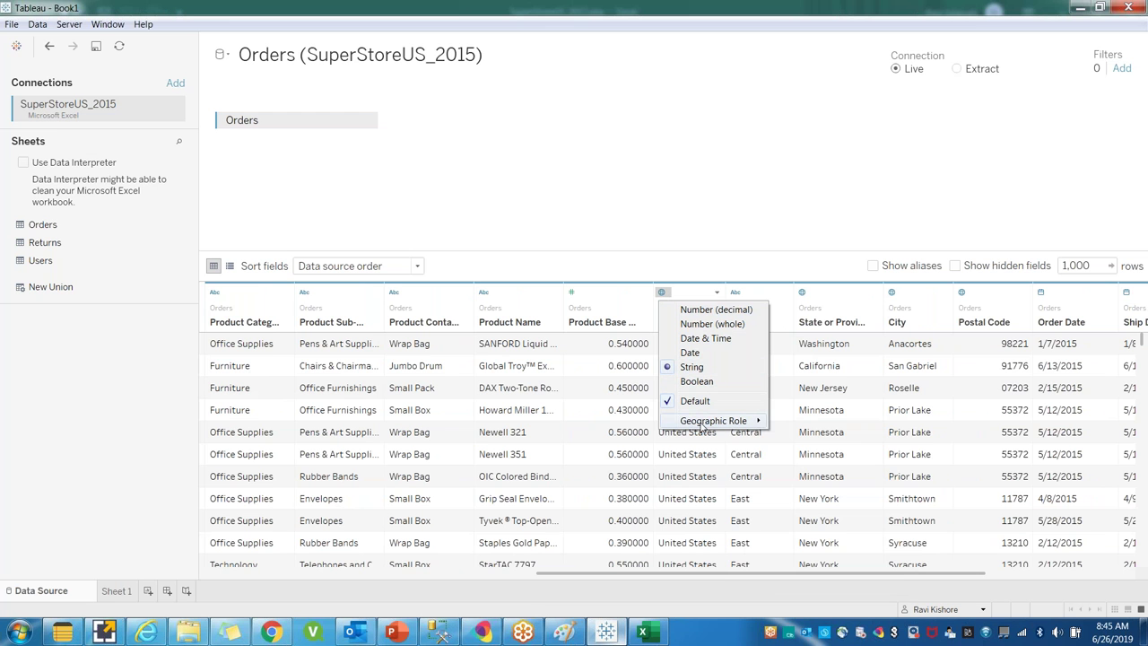
mouse_move(701, 426)
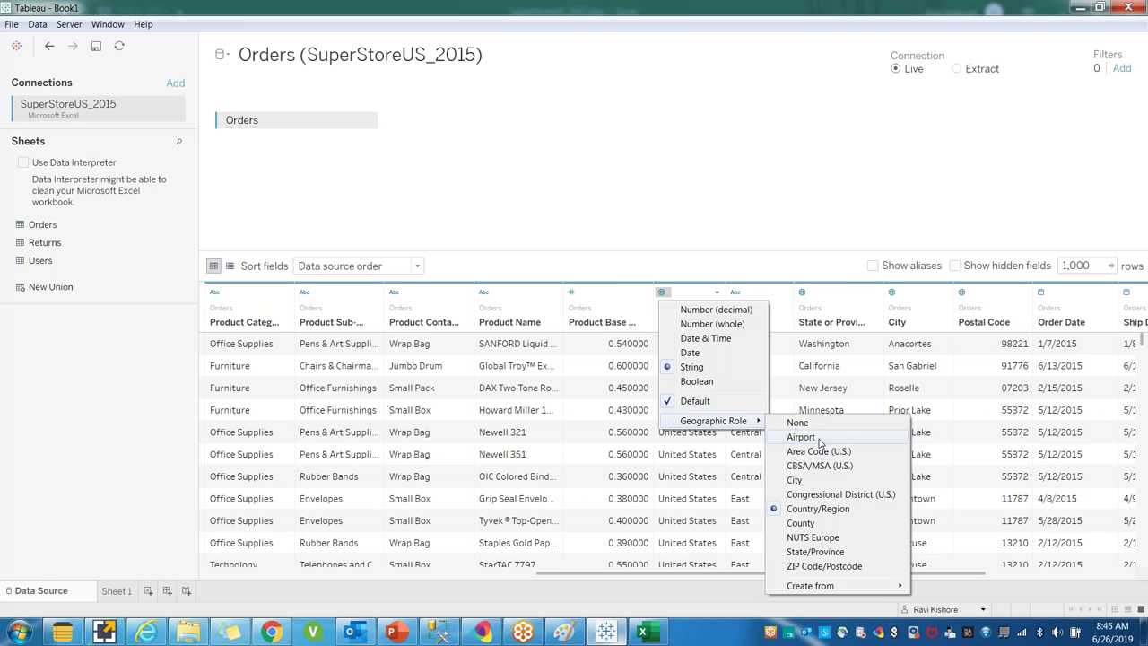
click(807, 508)
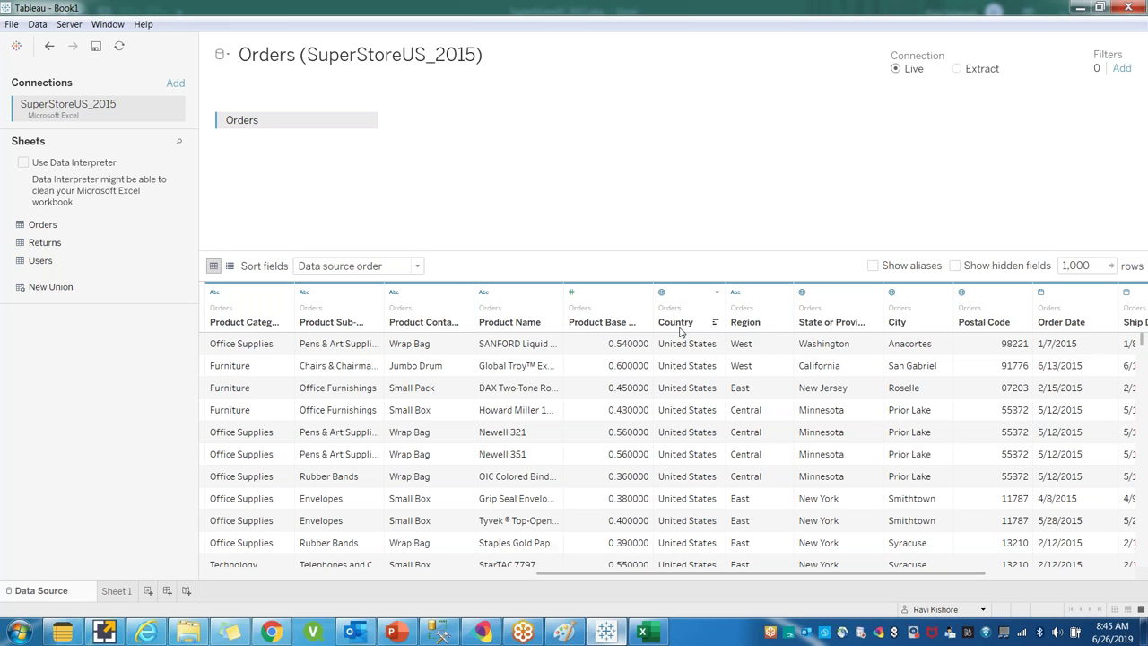
Step: Select the Country column and review its data type and available geographic roles
click(679, 327)
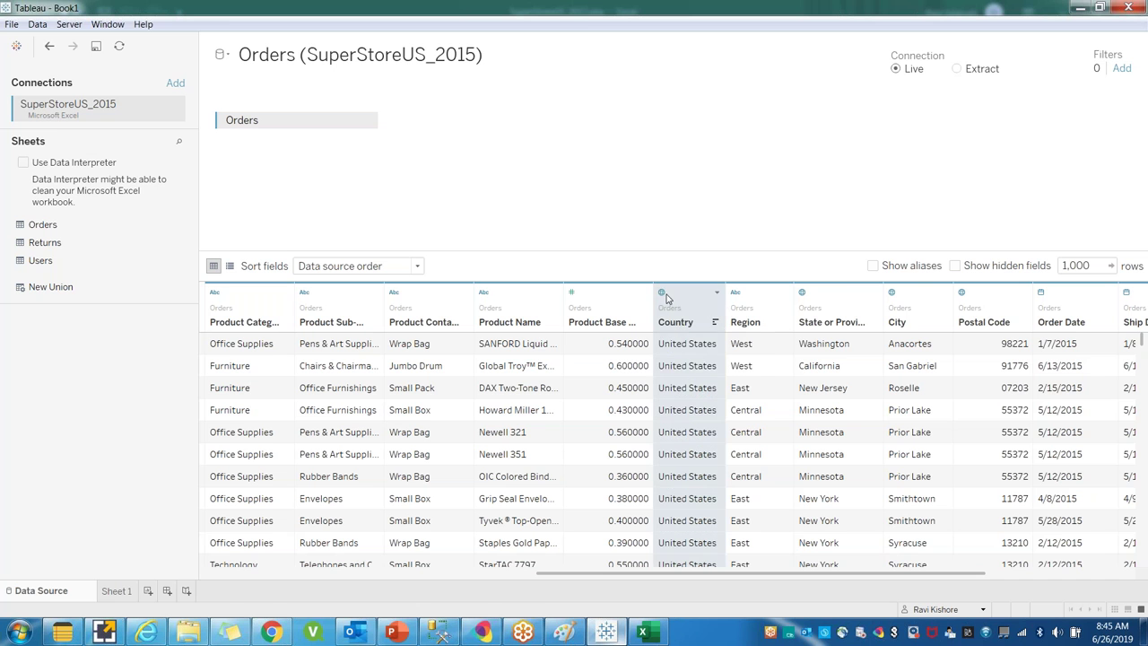
click(661, 294)
mouse_move(718, 421)
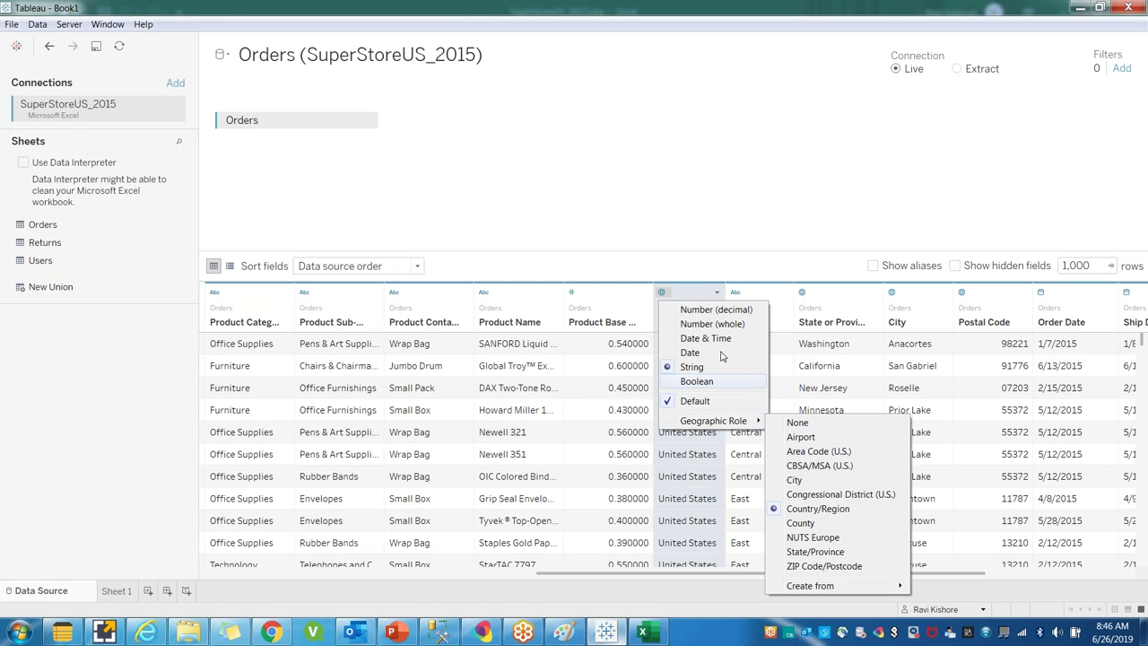
click(662, 294)
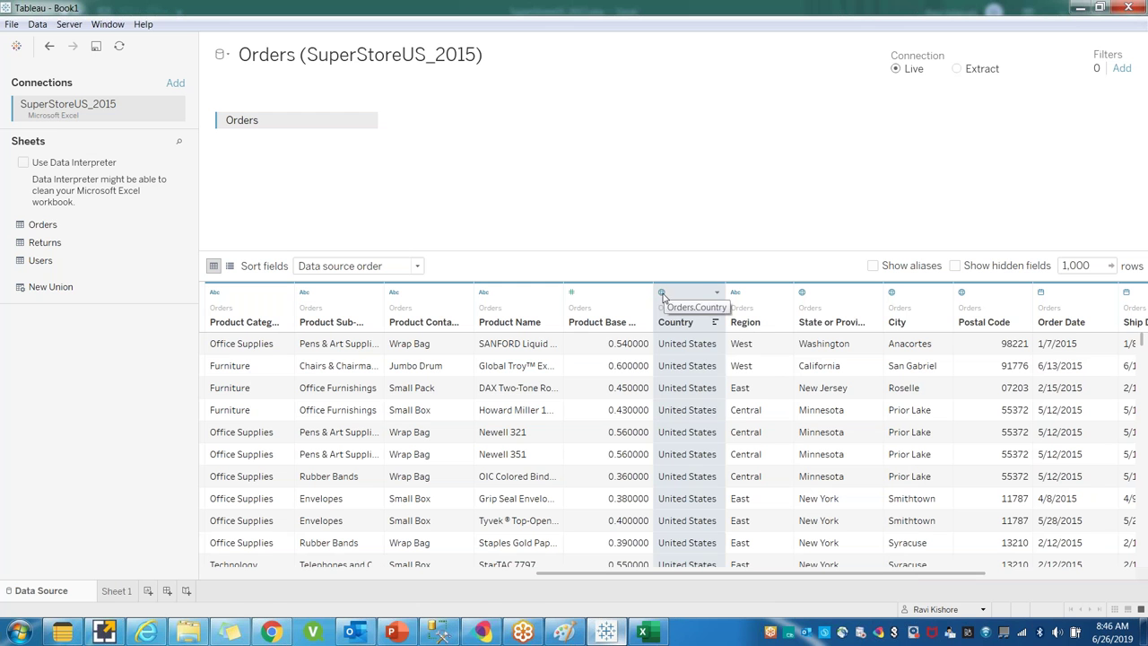
Step: Check the data types assigned to the State or Province, City and Postal Code fields
click(802, 293)
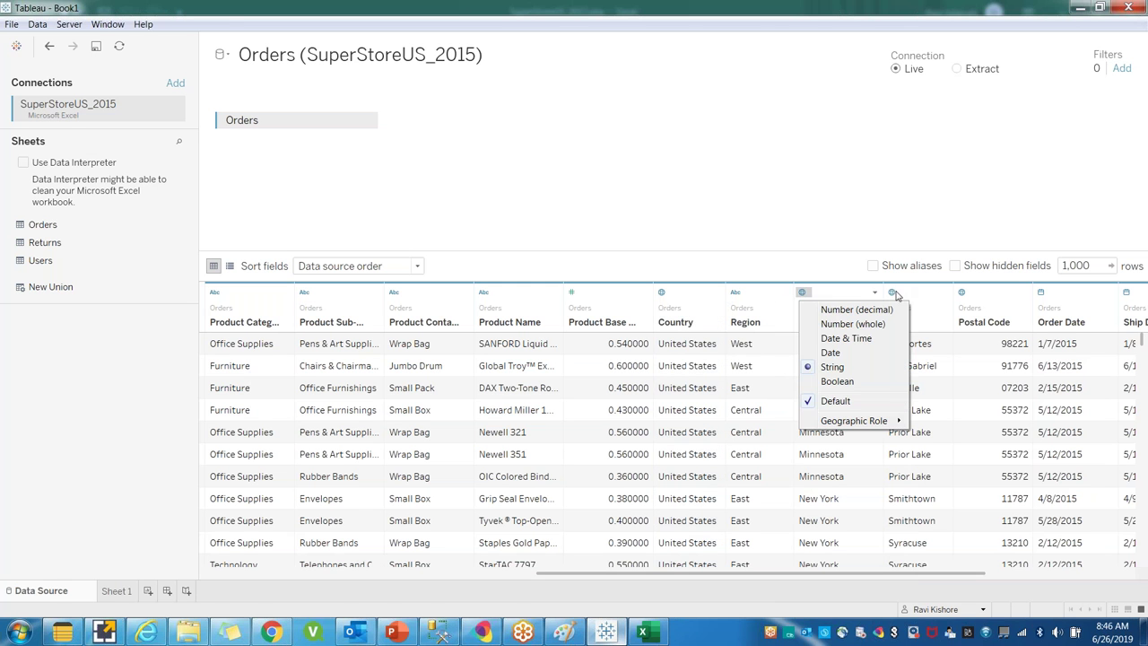
click(892, 296)
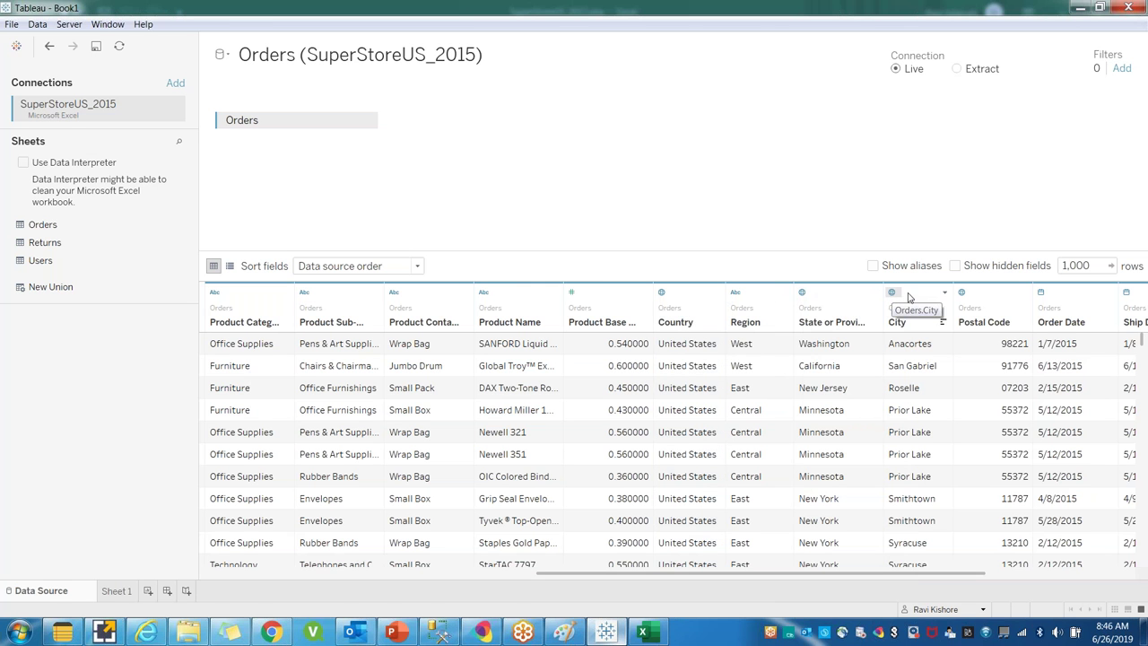
click(962, 294)
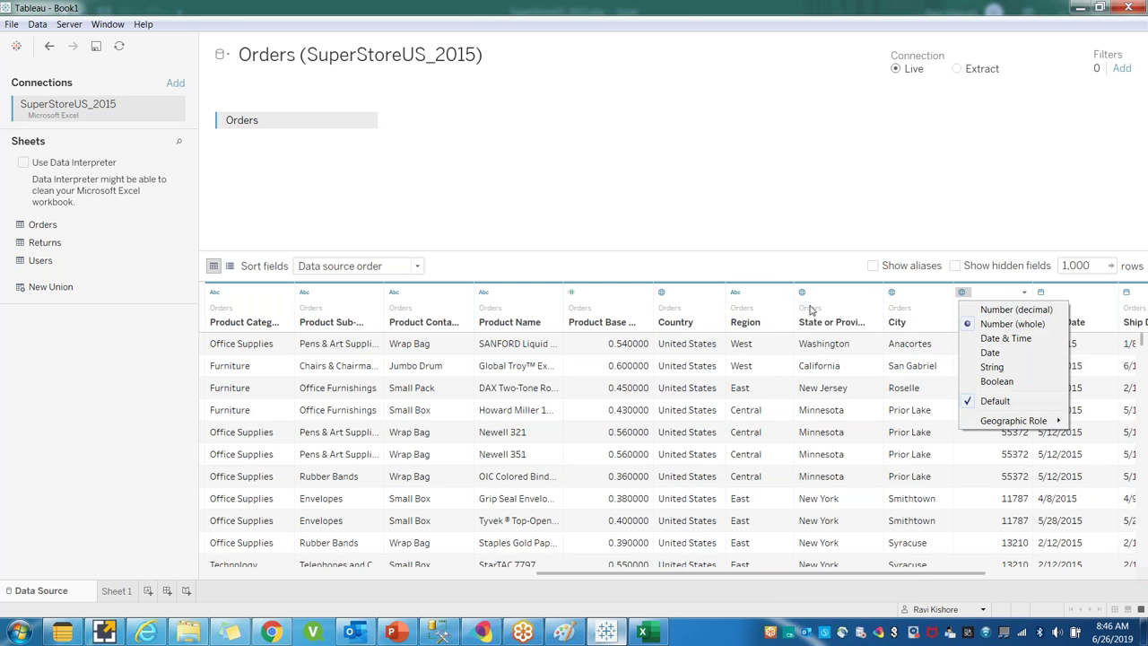
click(885, 345)
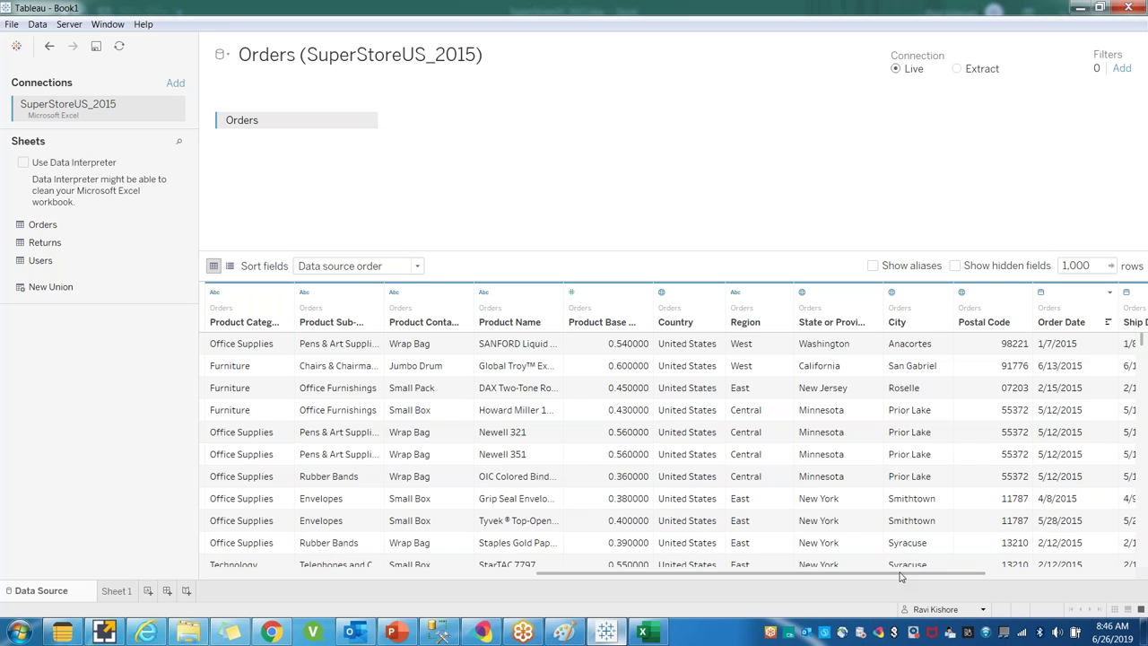
Step: Set the Order Date field's data type to Date
drag(901, 577, 1012, 577)
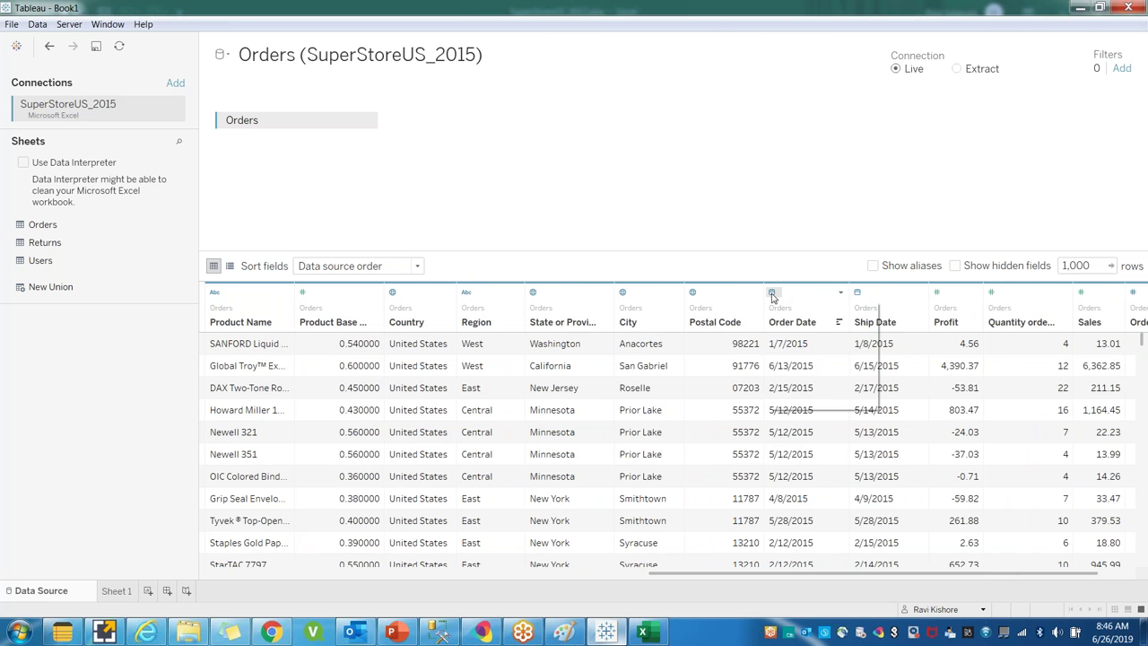
click(772, 292)
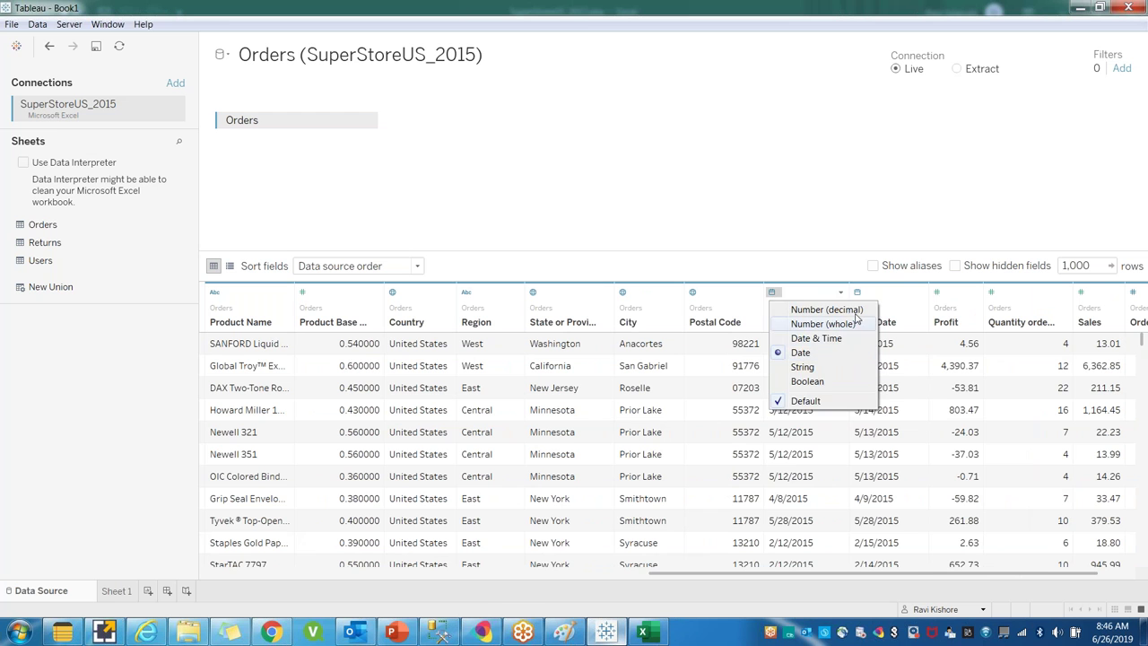
click(800, 353)
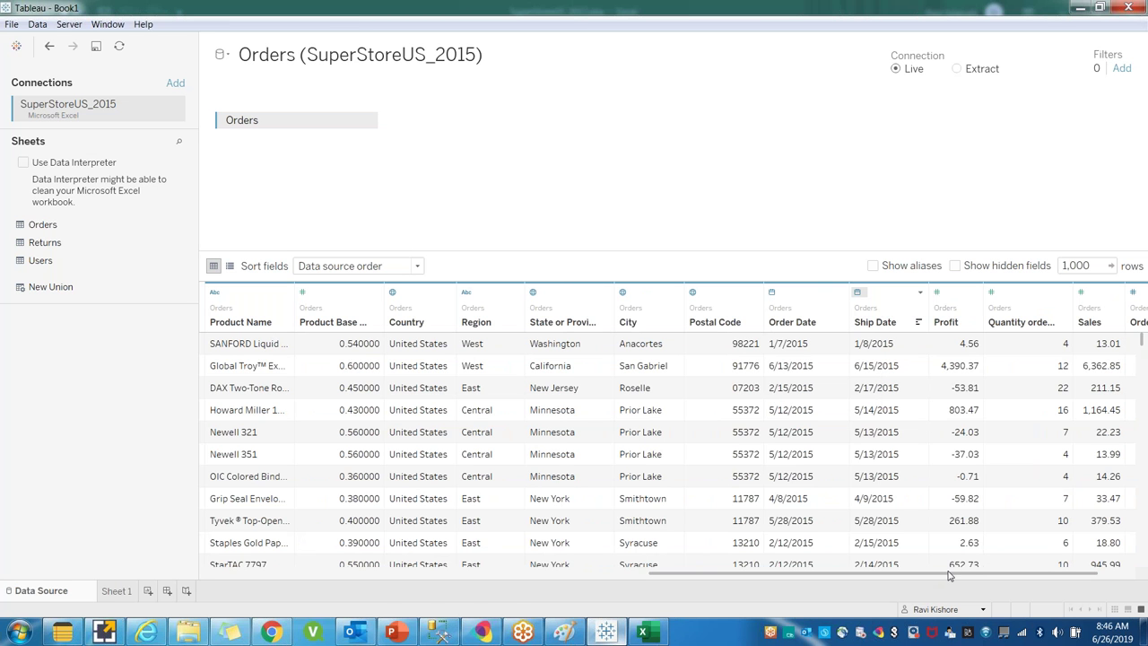
Step: Change the Sales field's data type to Number (whole) and restore it to Number (decimal)
drag(949, 576, 351, 606)
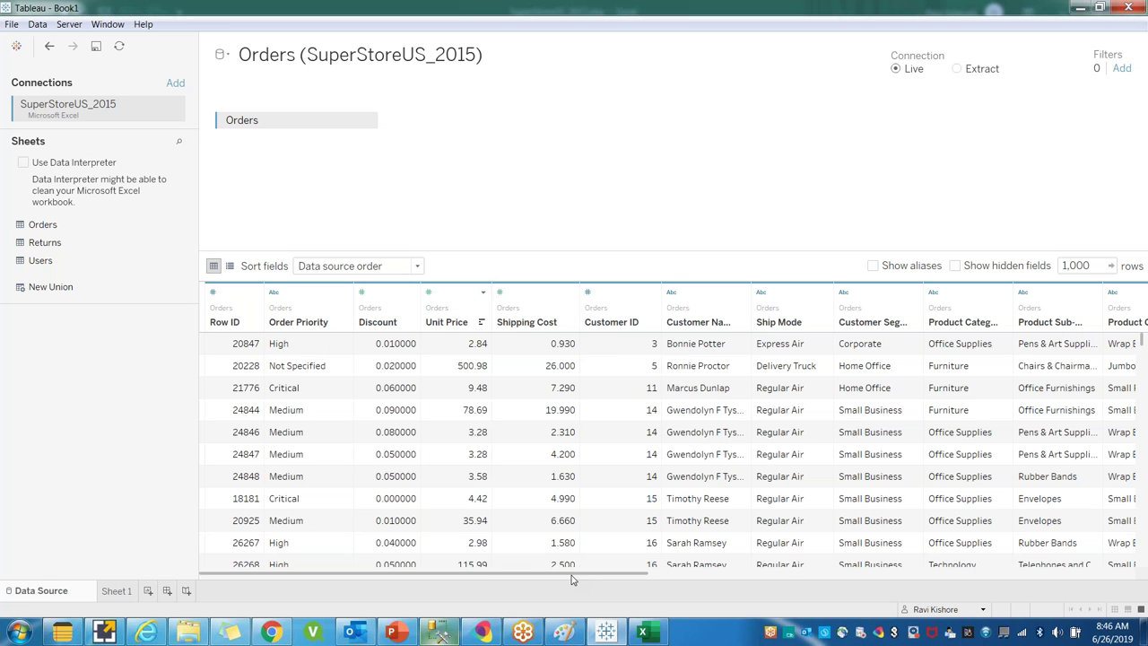
drag(610, 575, 1060, 575)
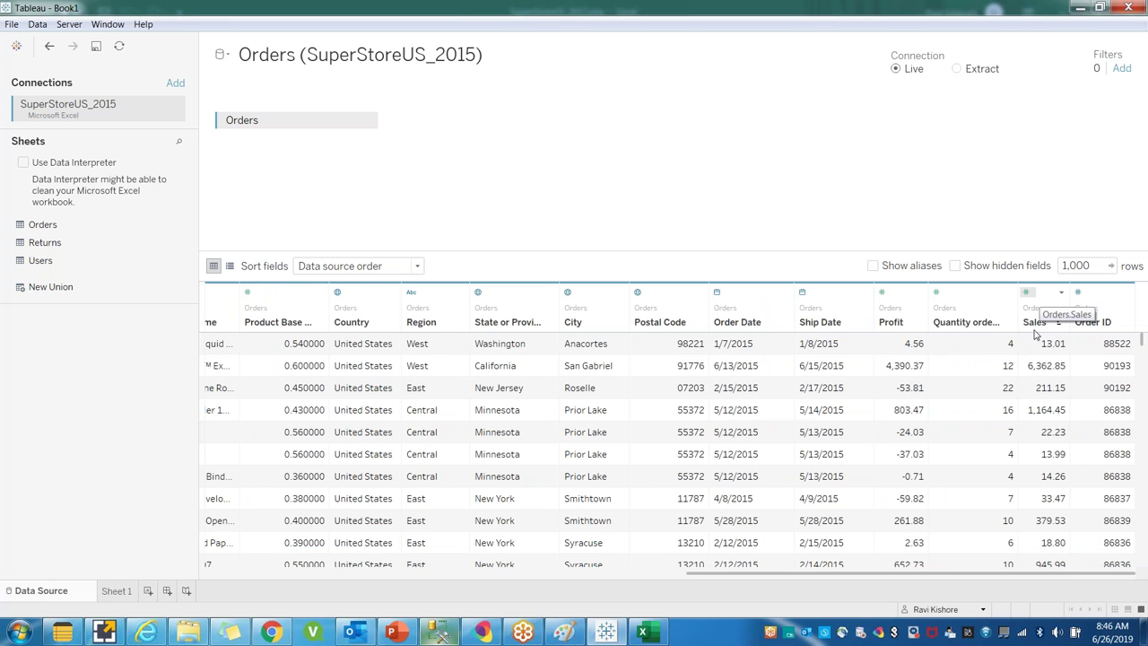
click(1026, 297)
click(1050, 319)
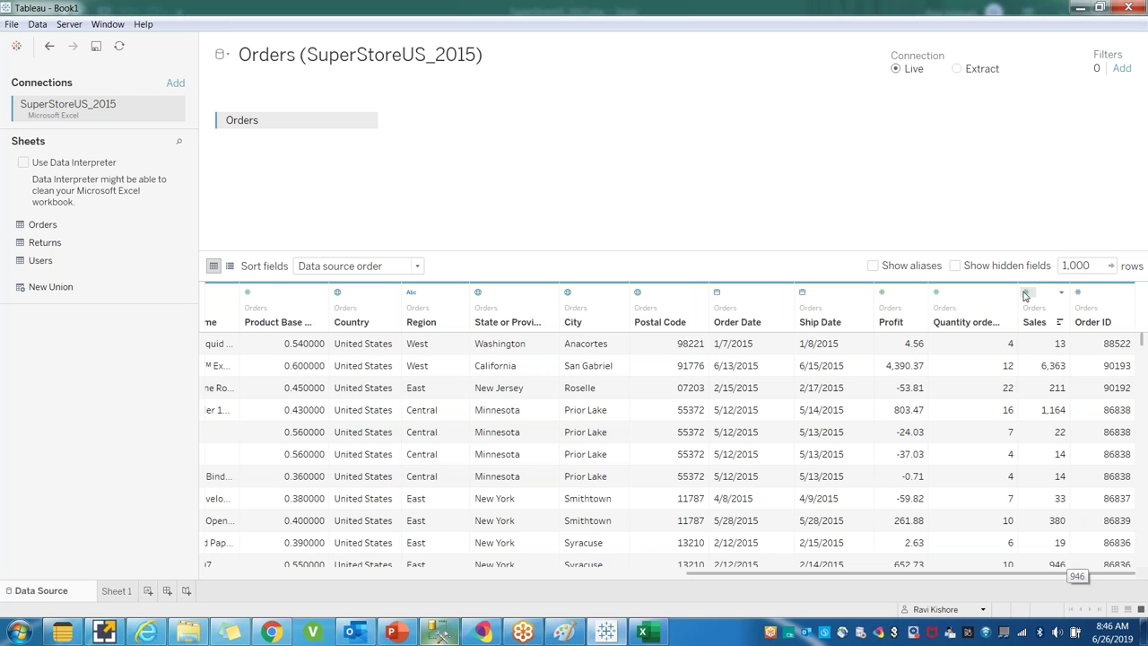
click(1027, 294)
click(1067, 310)
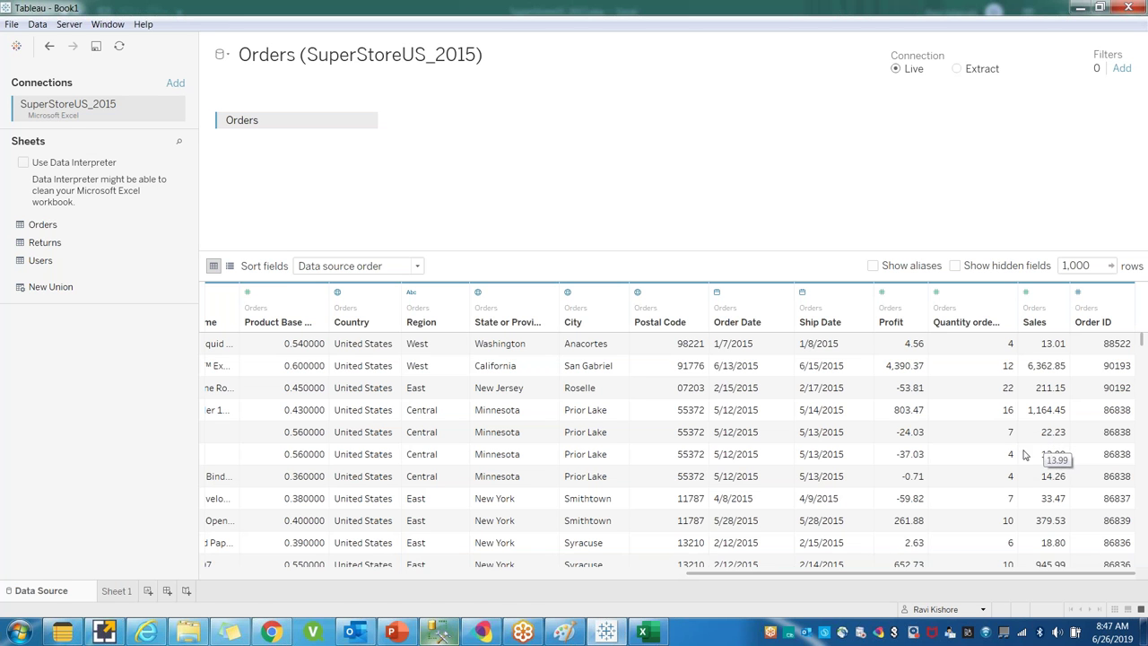
Step: Set the State or Province field's geographic role to None
click(479, 292)
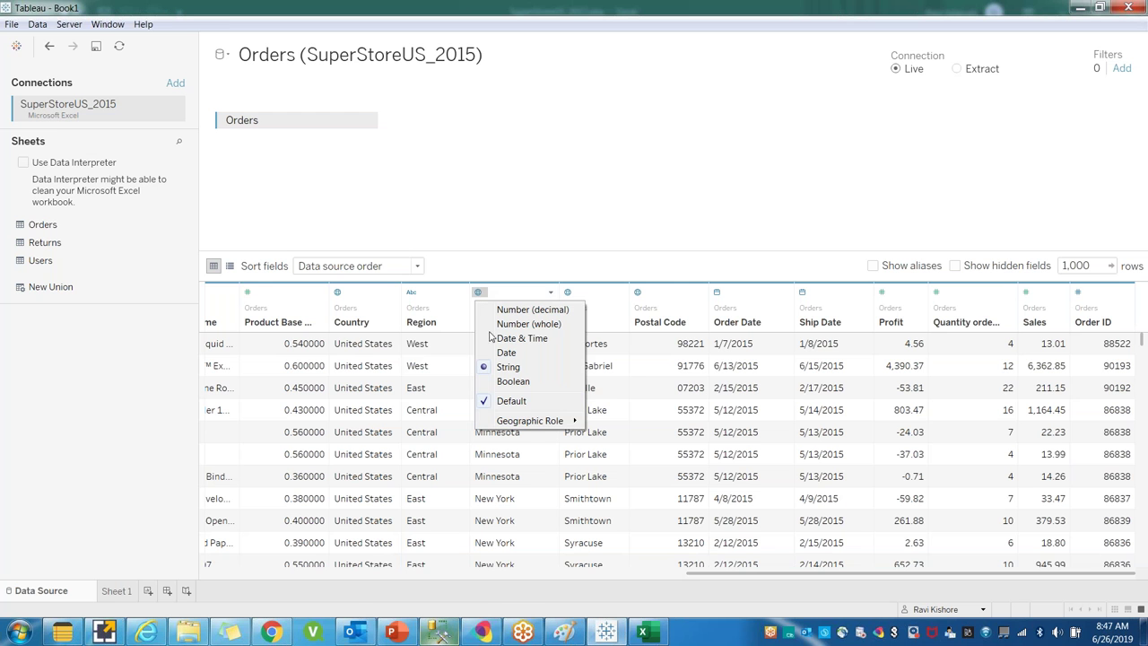
click(485, 404)
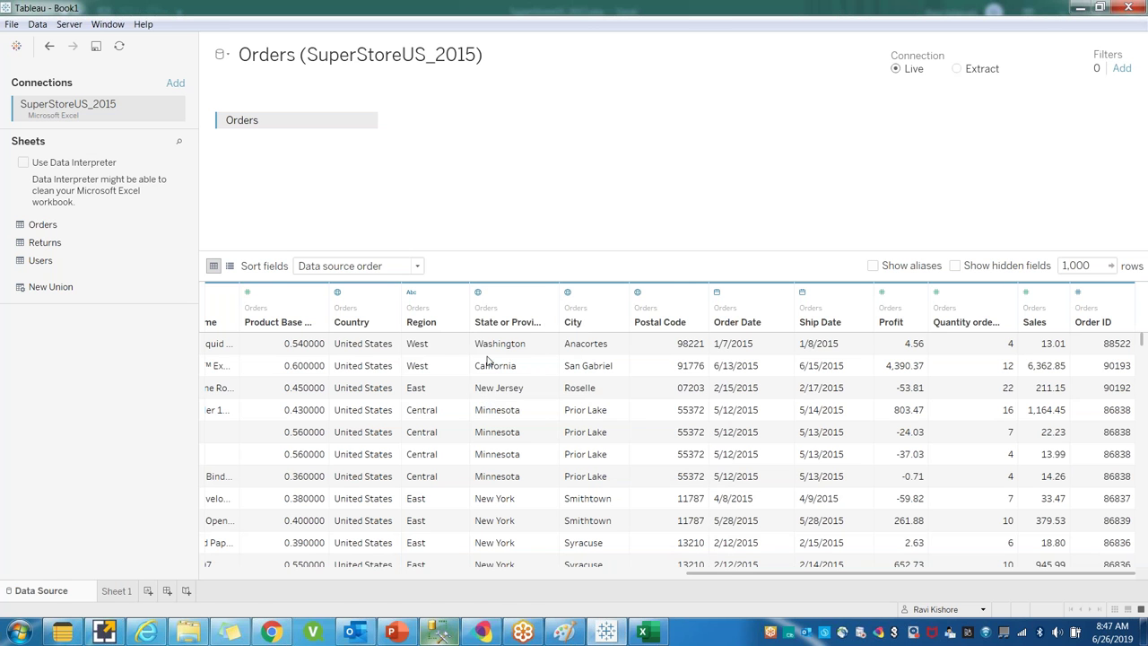
click(478, 293)
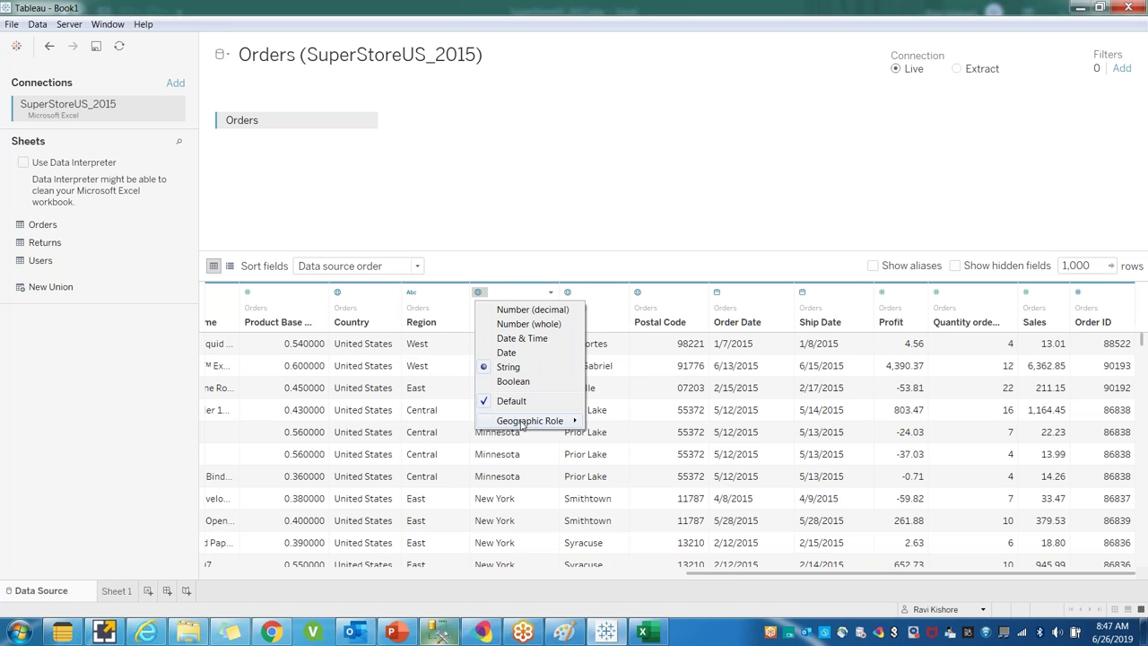
mouse_move(547, 422)
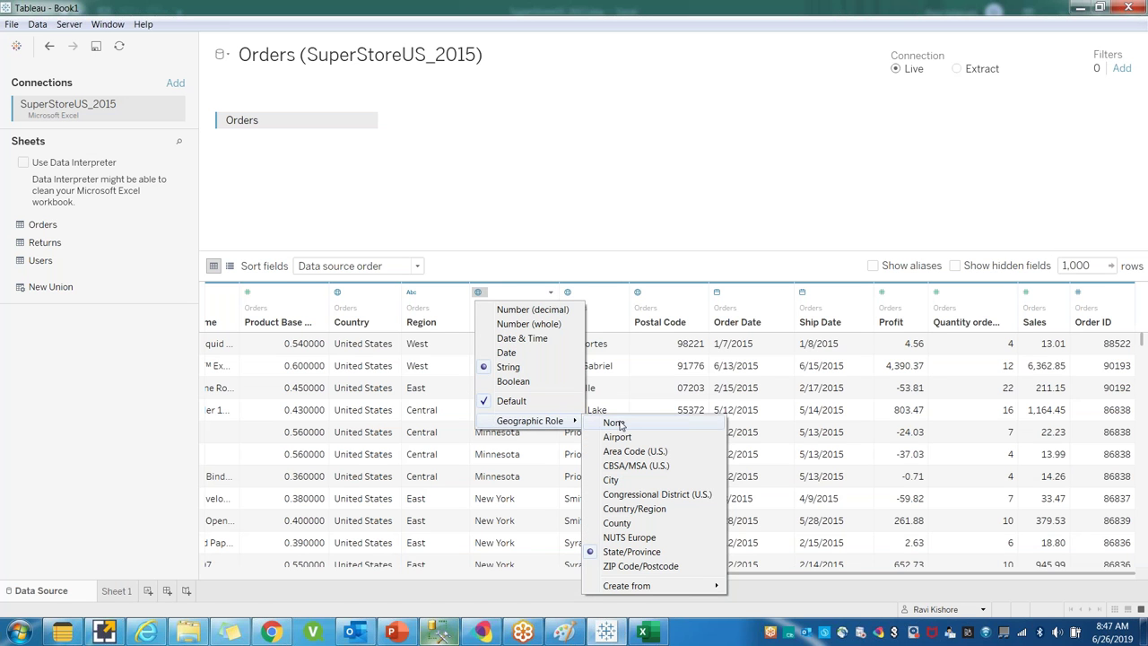
click(617, 423)
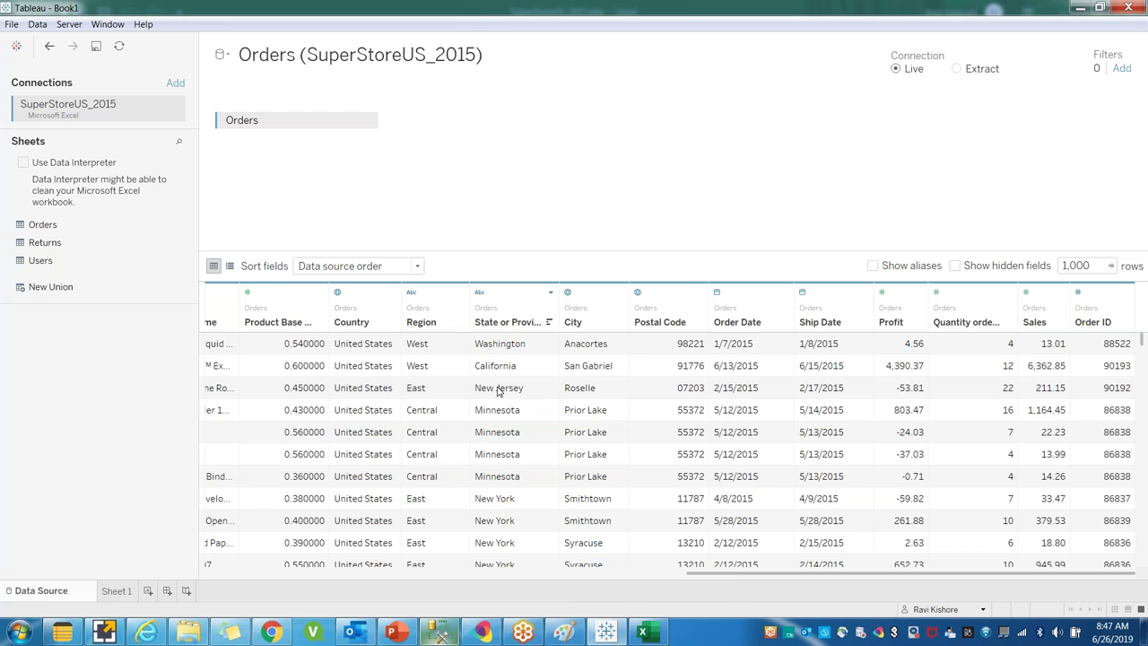
Step: Assign the State/Province geographic role to the State or Province field again
click(481, 294)
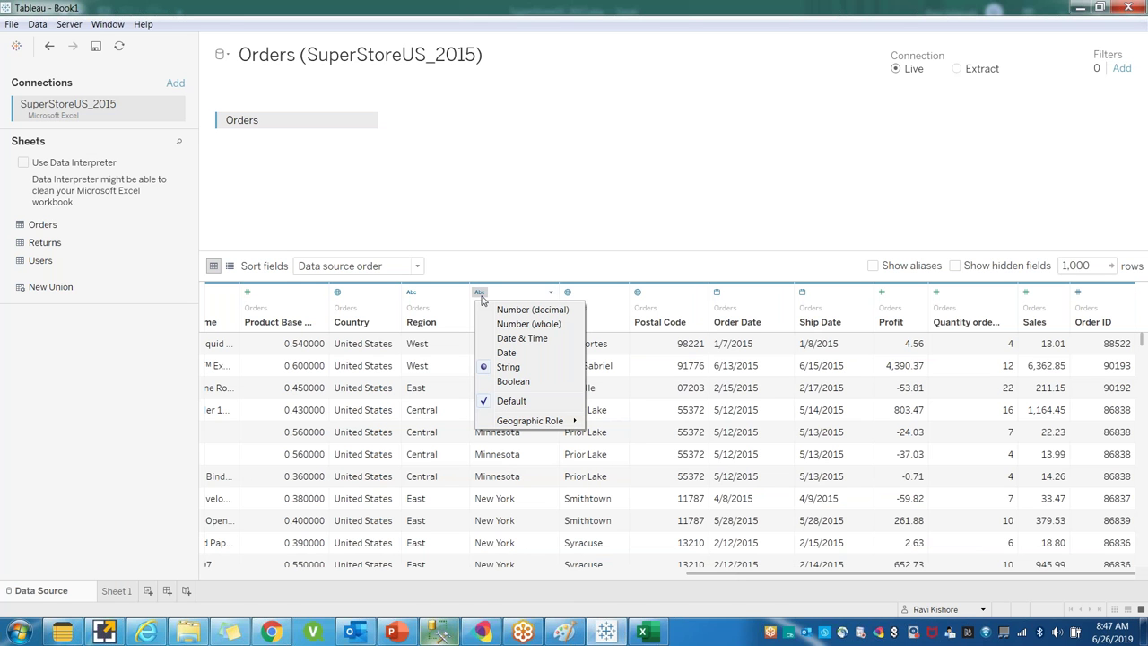
mouse_move(533, 422)
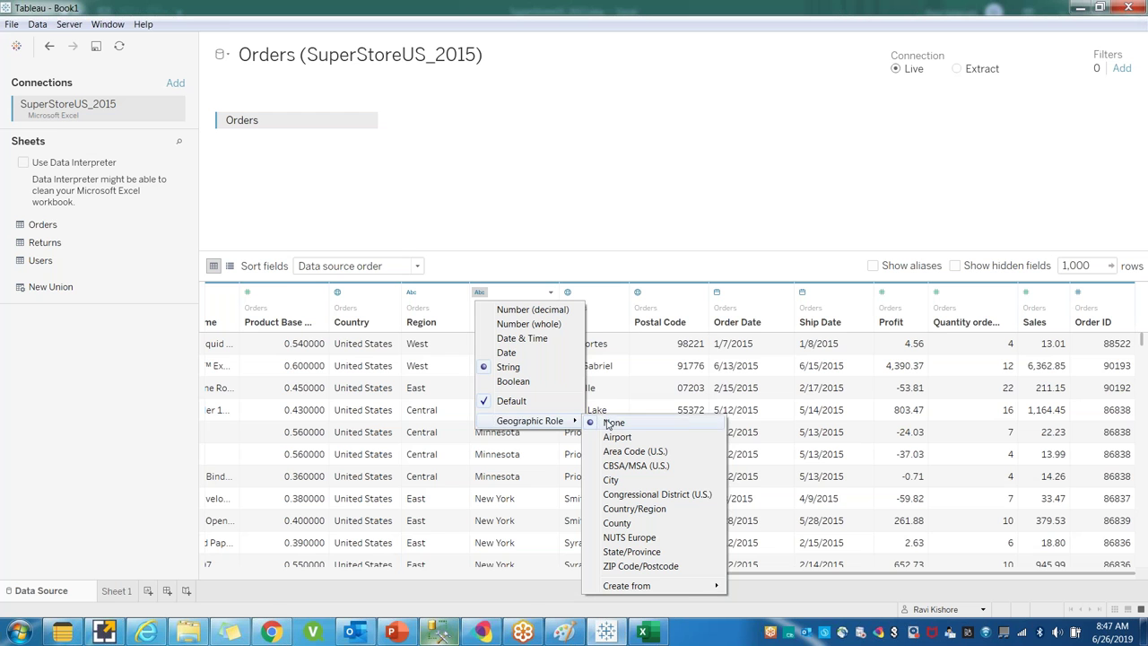
click(633, 552)
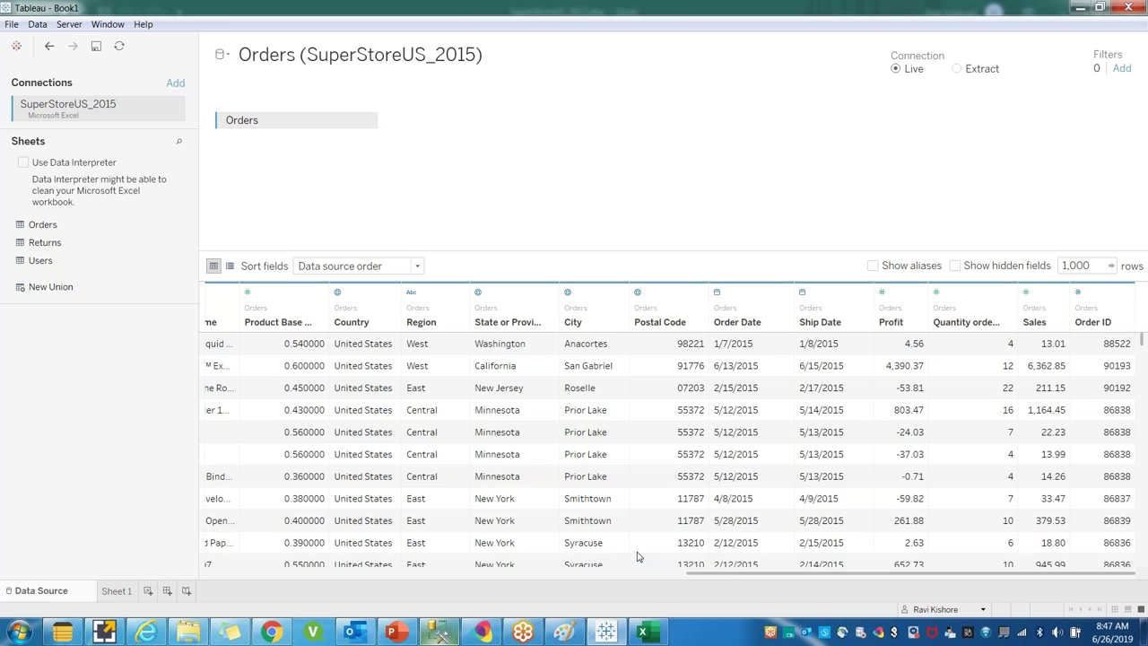
Step: Show the Orders fields as a metadata list and review all field names, tables and remote field names
drag(741, 575, 256, 530)
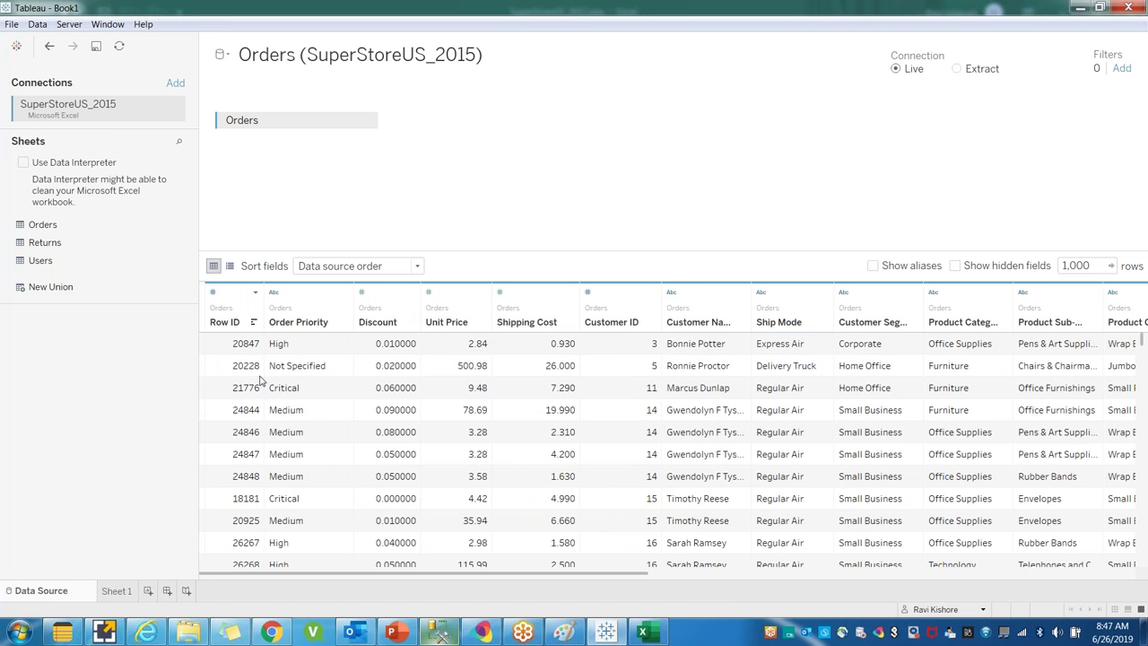
click(230, 267)
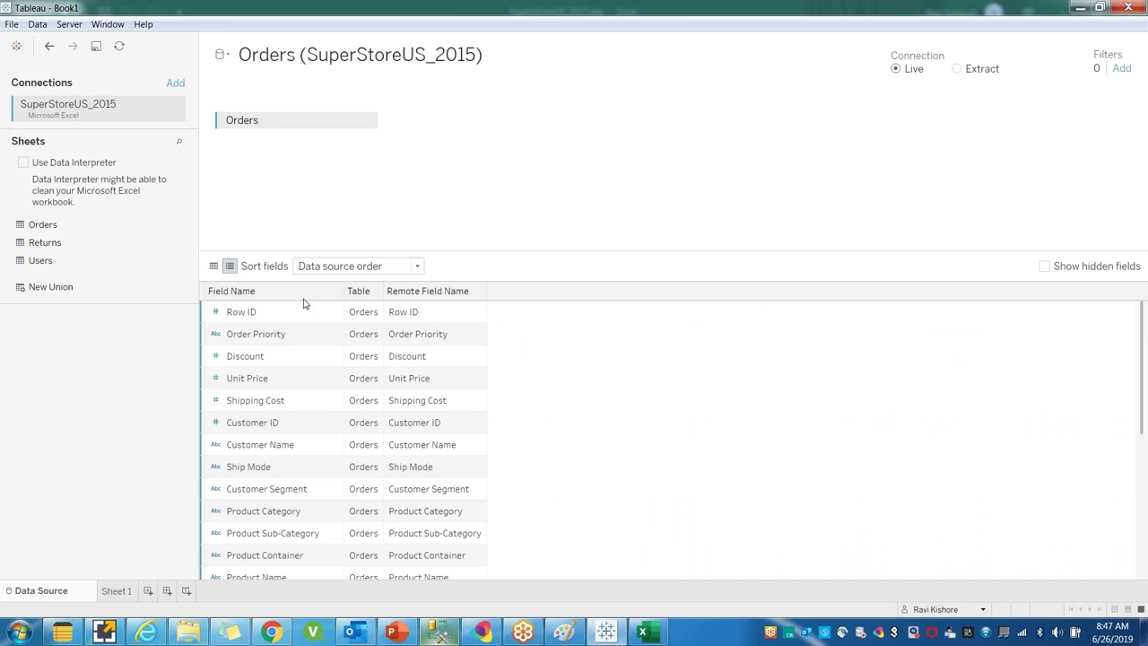
scroll(482, 457, down, 5)
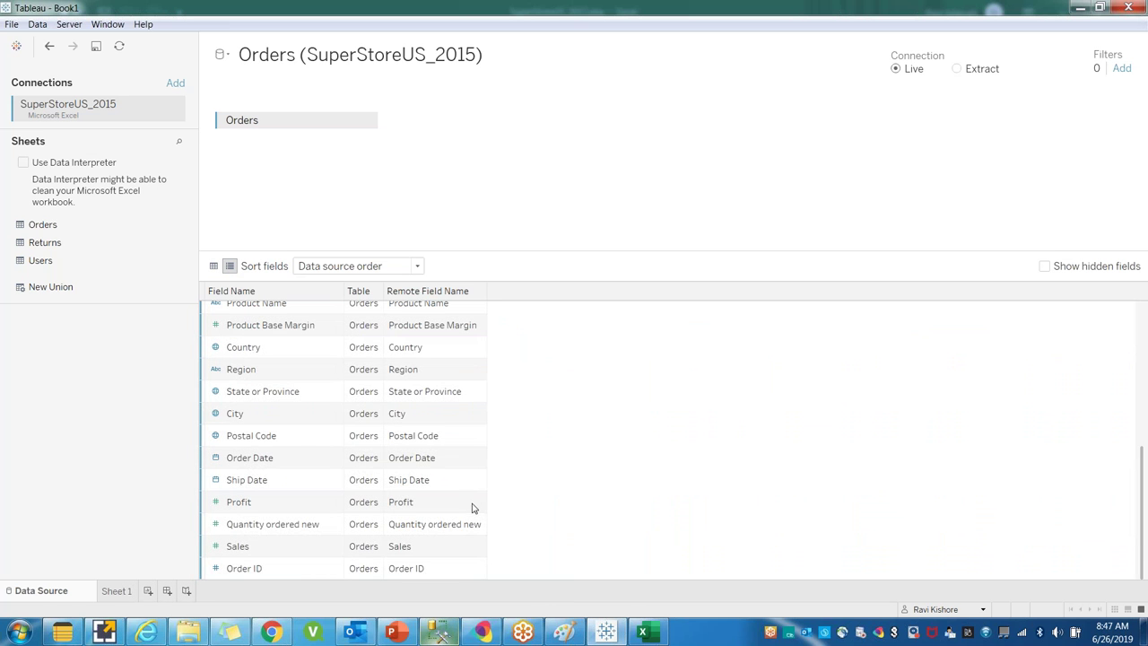
scroll(473, 505, up, 5)
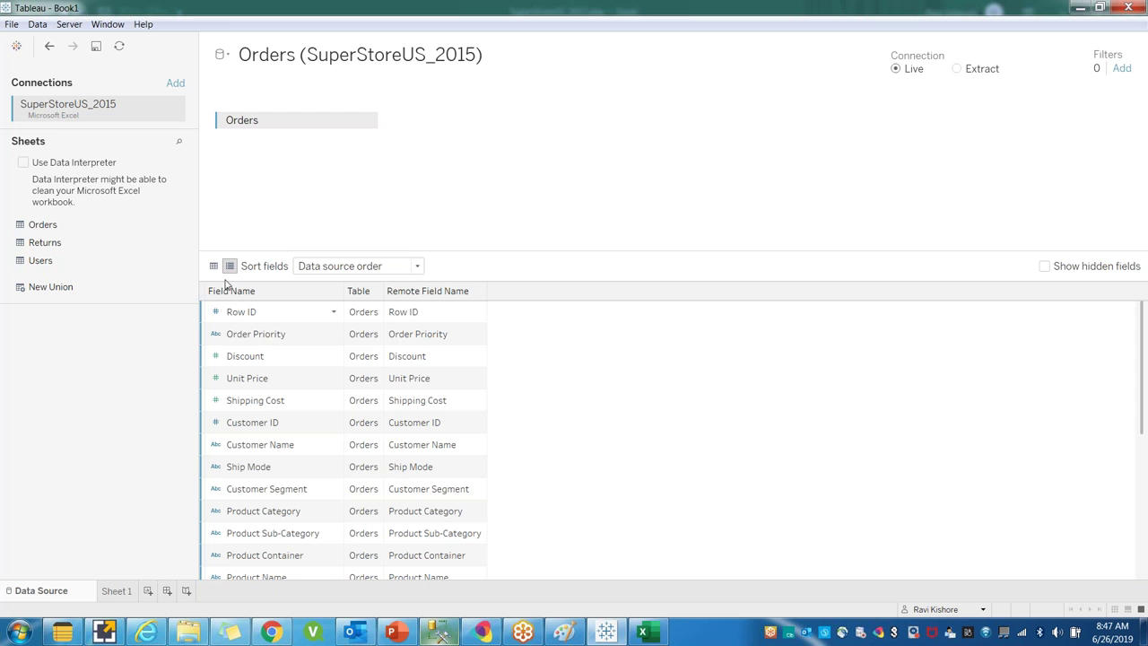
Step: Try sorting the field list A to Z ascending and Z to A descending
click(417, 266)
click(359, 294)
click(418, 267)
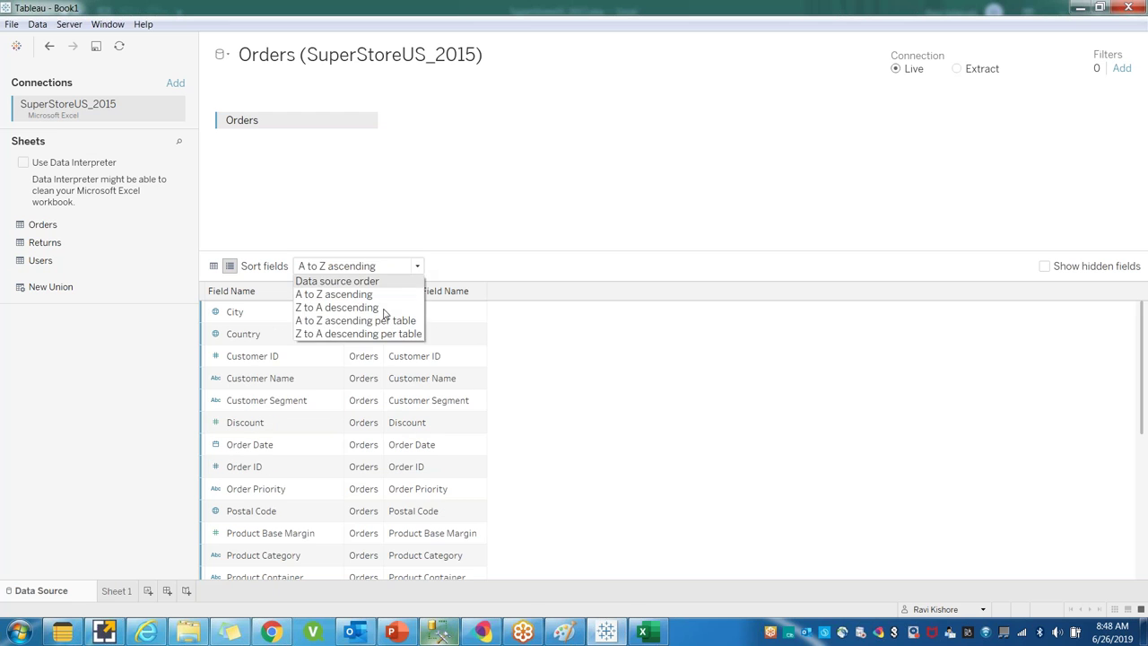
click(404, 306)
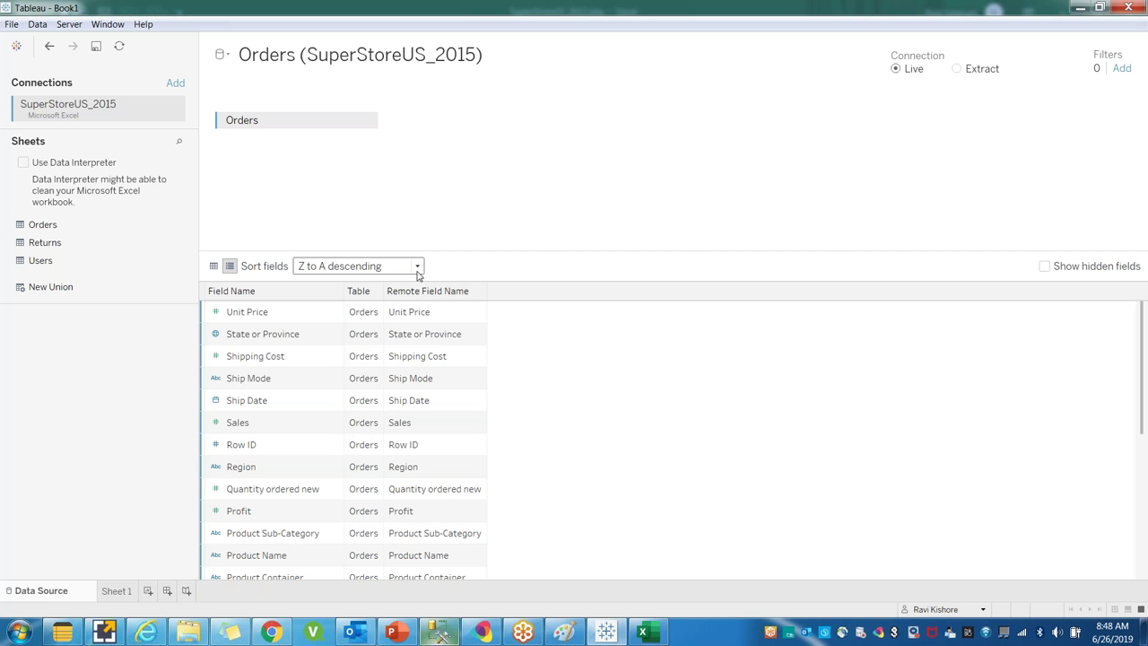
Step: Sort the fields A to Z ascending per table and return to the data grid view
click(418, 266)
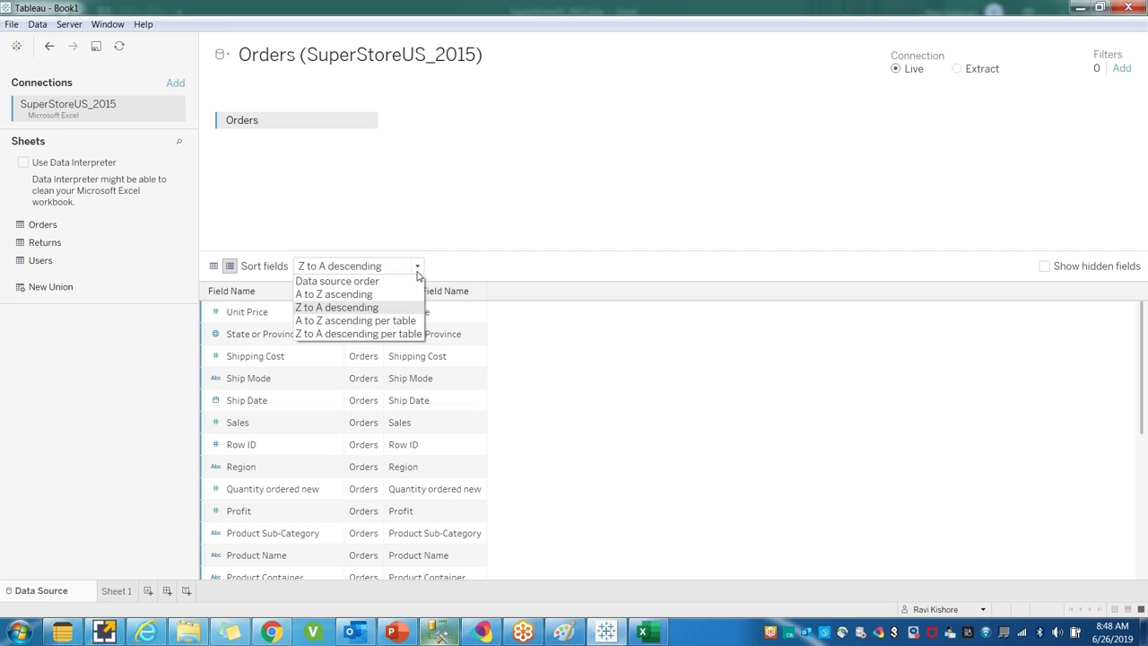
click(378, 325)
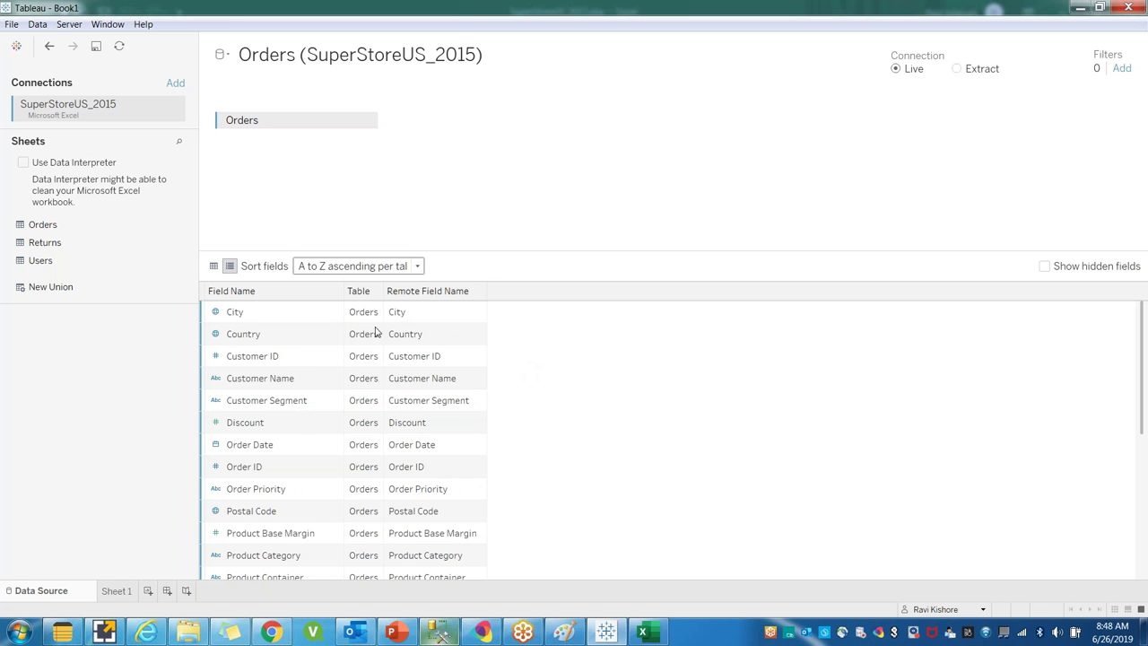
click(214, 267)
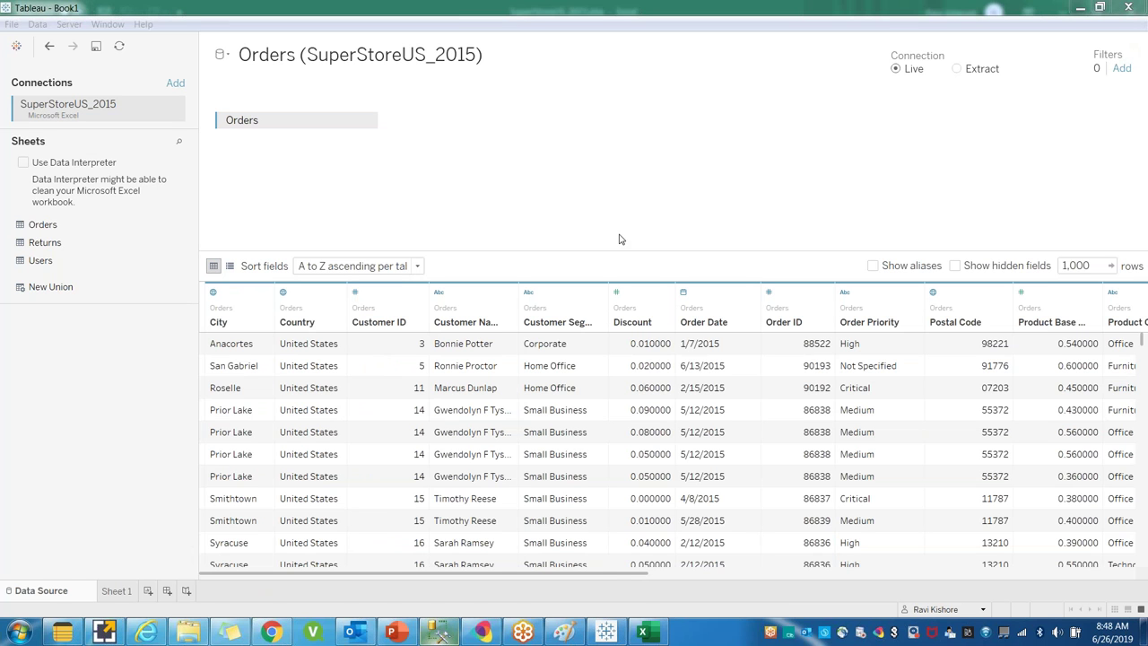
Step: Review the actions available for the Row ID field and hide it from the data grid
click(573, 583)
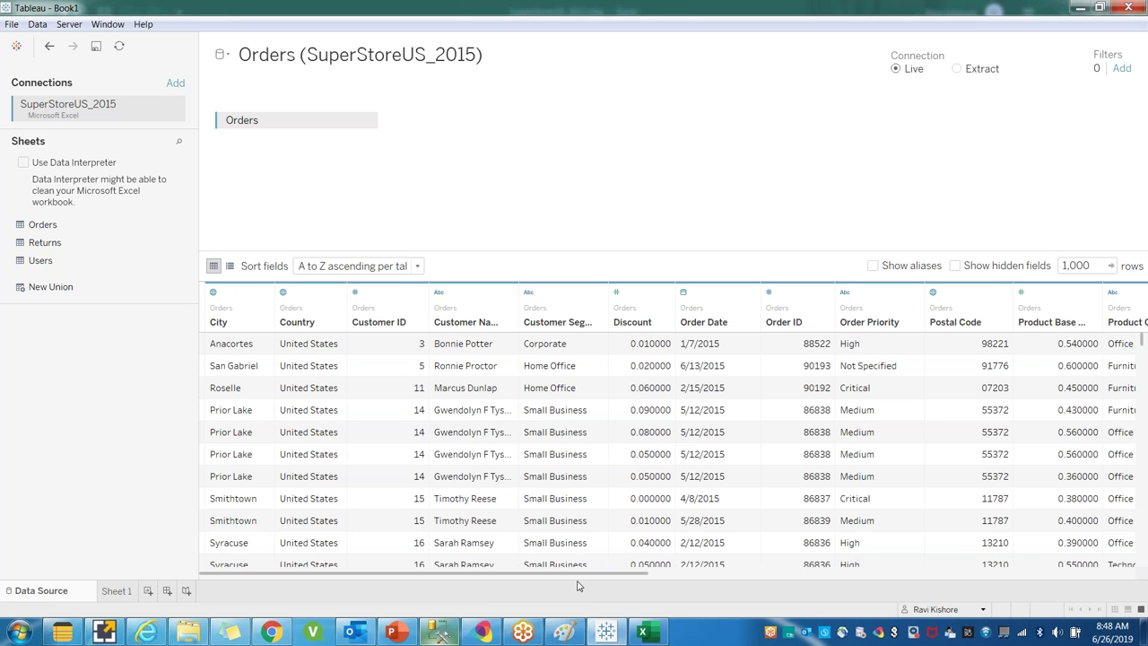
drag(599, 588, 1026, 580)
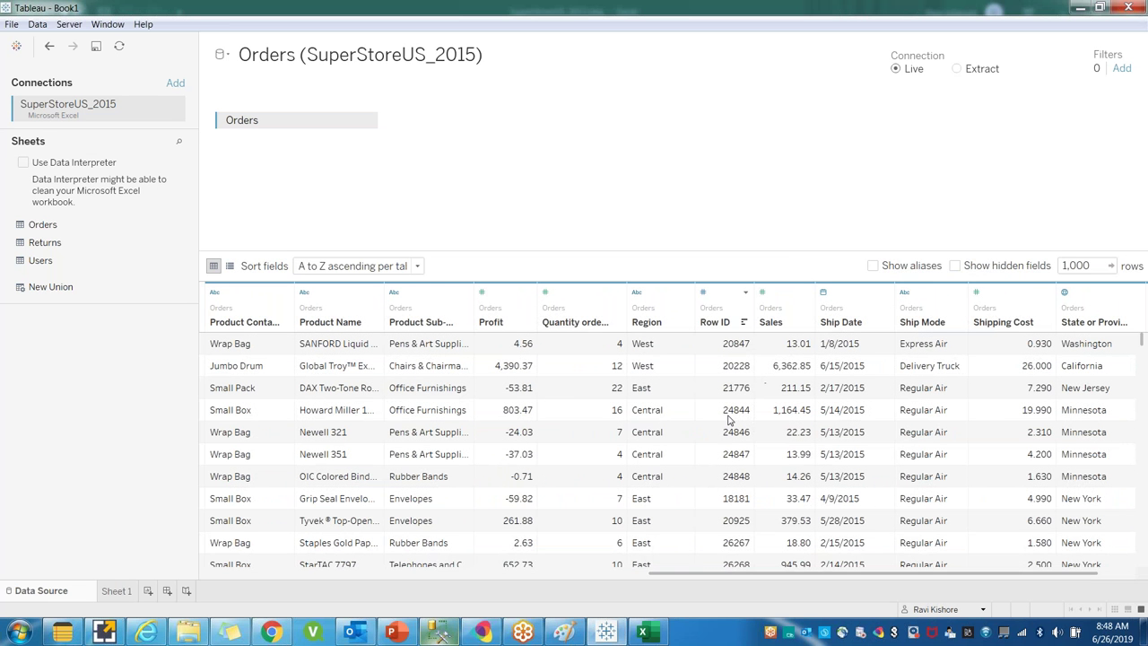
click(745, 295)
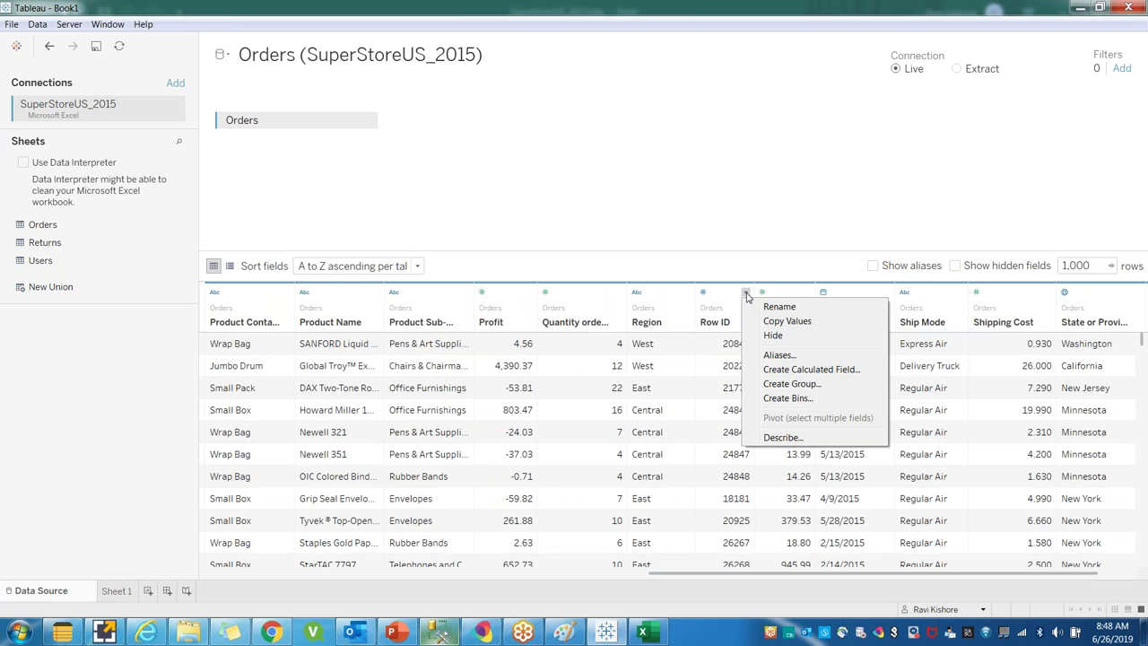
click(746, 294)
click(746, 294)
click(773, 336)
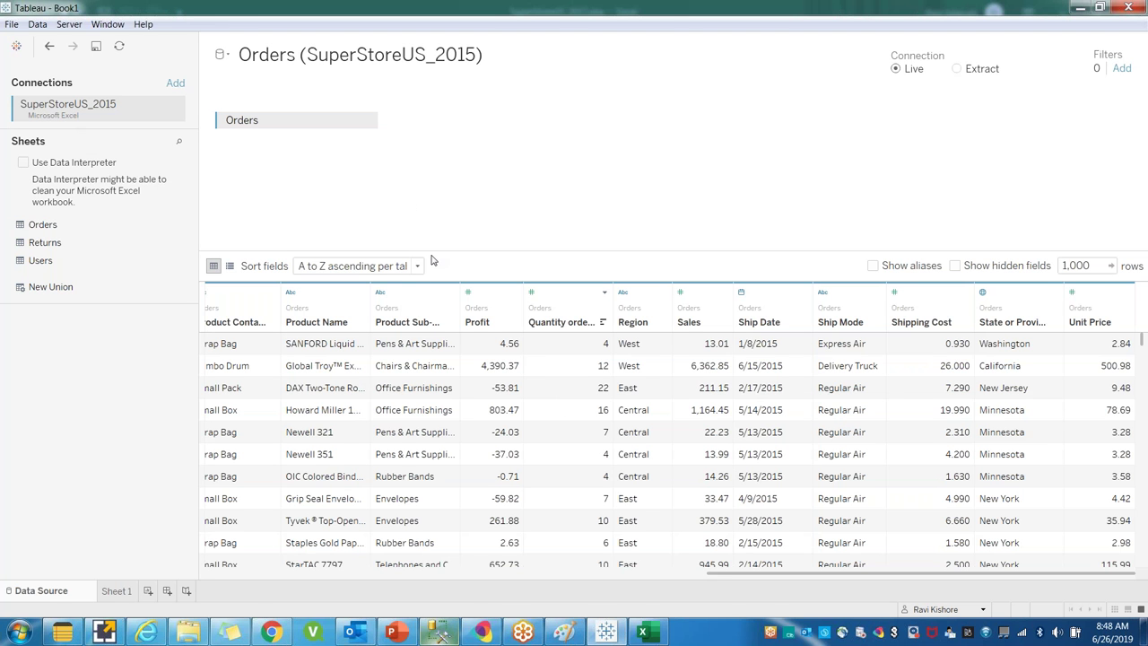
Step: Switch to the PowerPoint presentation
click(403, 632)
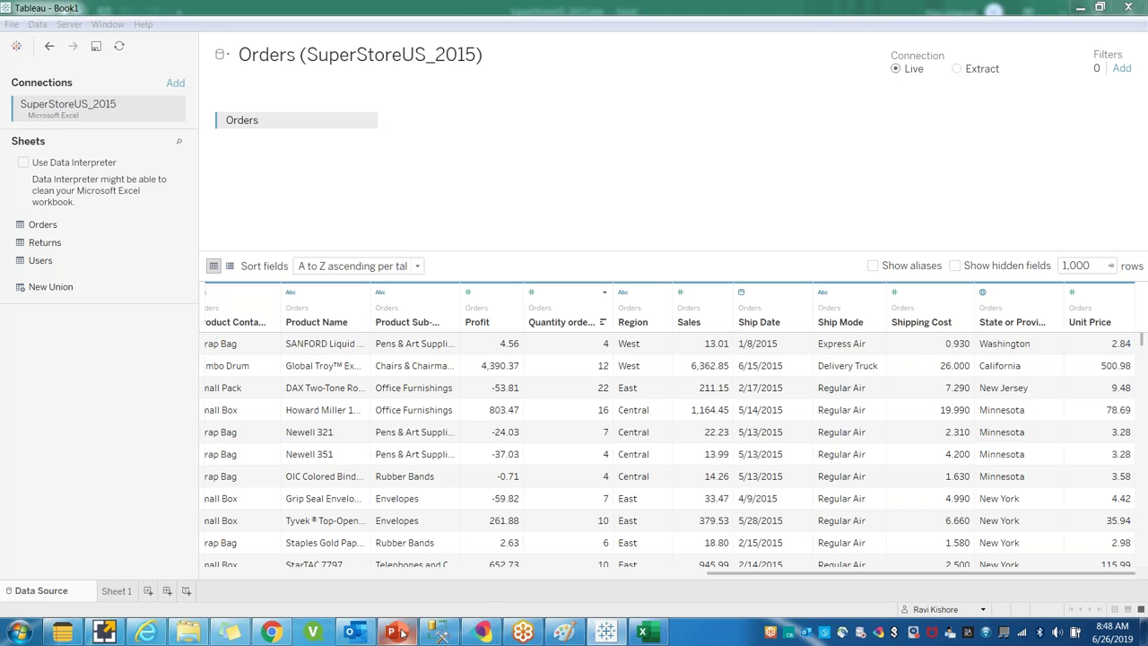
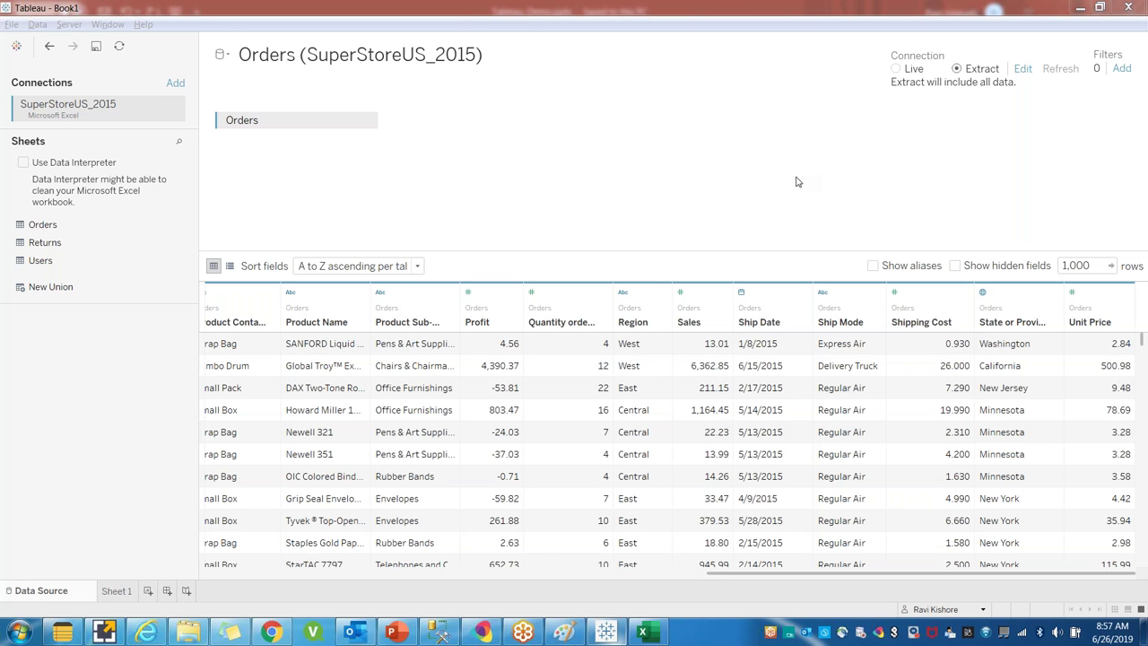
Step: Set the Orders data source's connection to Live
click(719, 209)
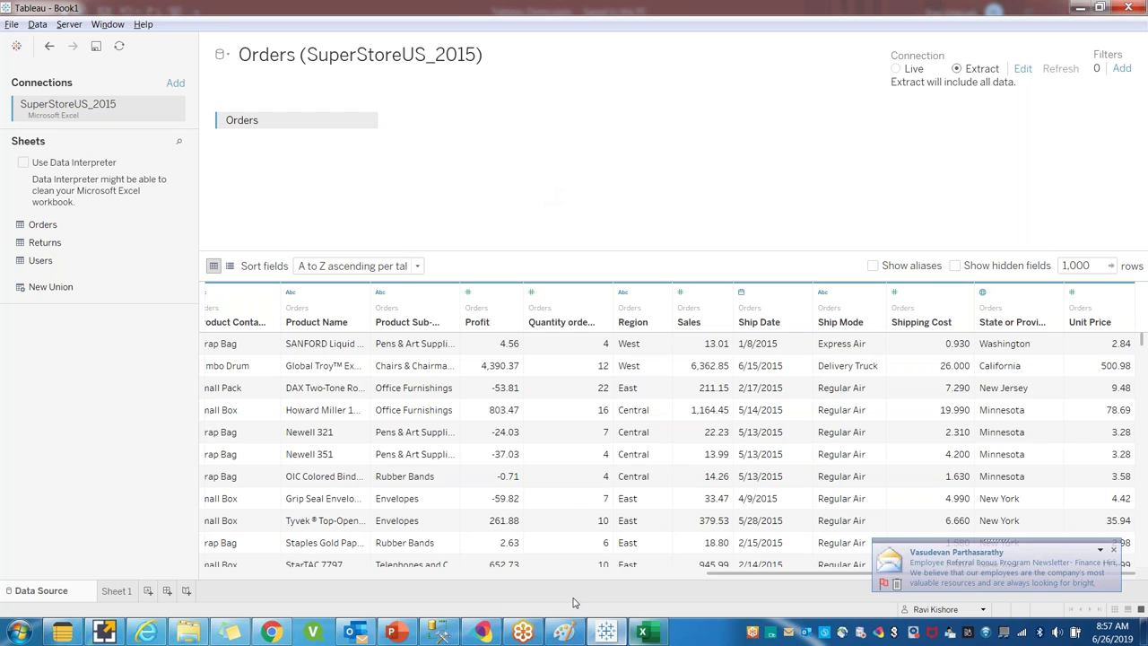
click(895, 69)
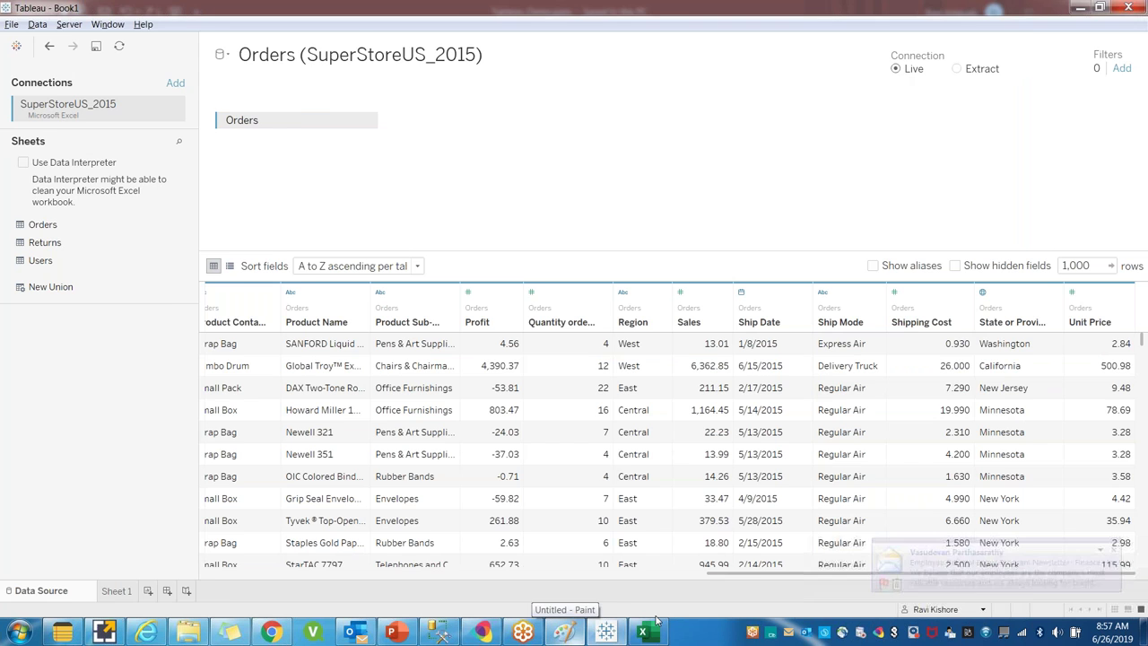
Step: Switch to the SuperStoreUS_2015 workbook in Excel, find the end of the Orders sheet's data, and return to Tableau
click(643, 632)
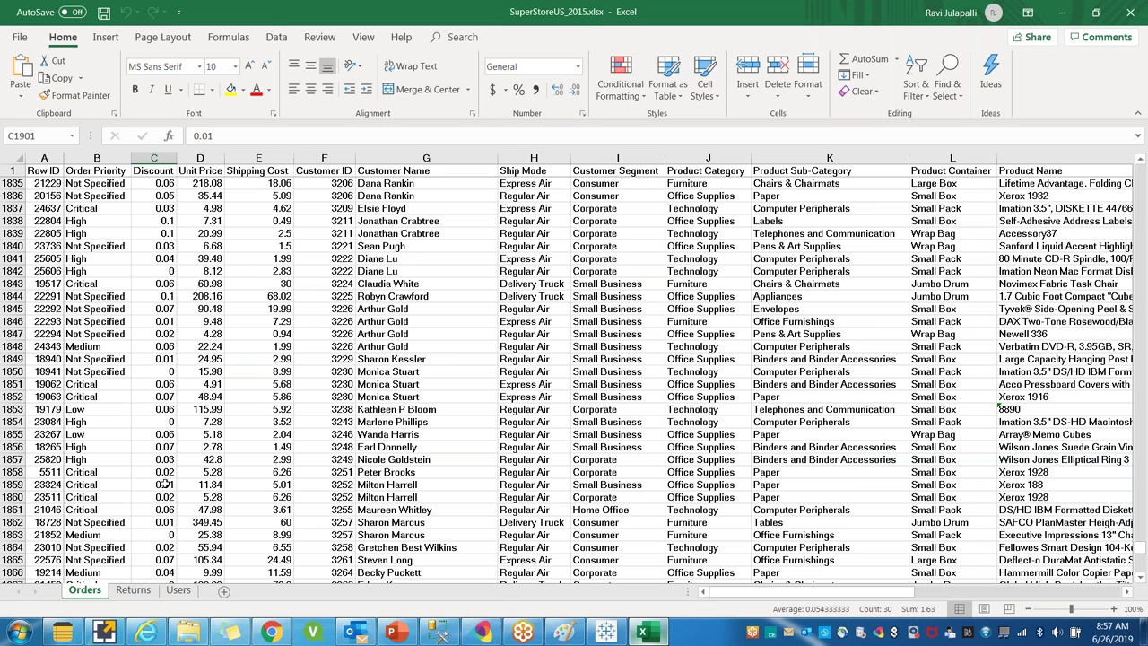
scroll(184, 466, down, 1)
scroll(185, 466, down, 17)
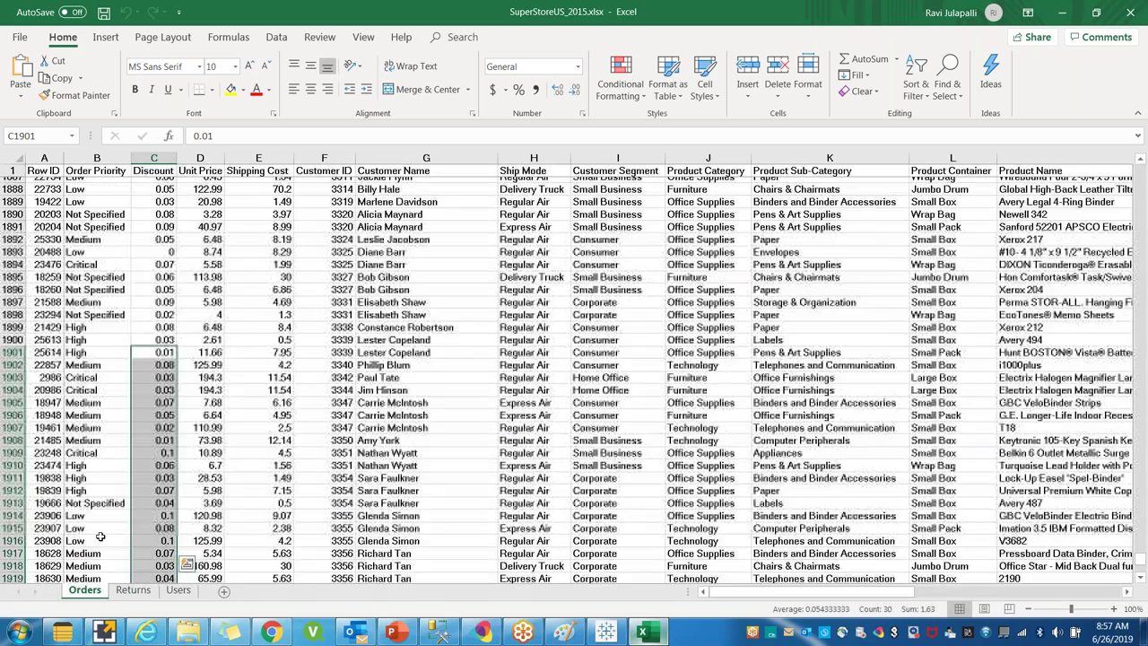
scroll(101, 536, down, 18)
scroll(51, 397, up, 2)
click(44, 396)
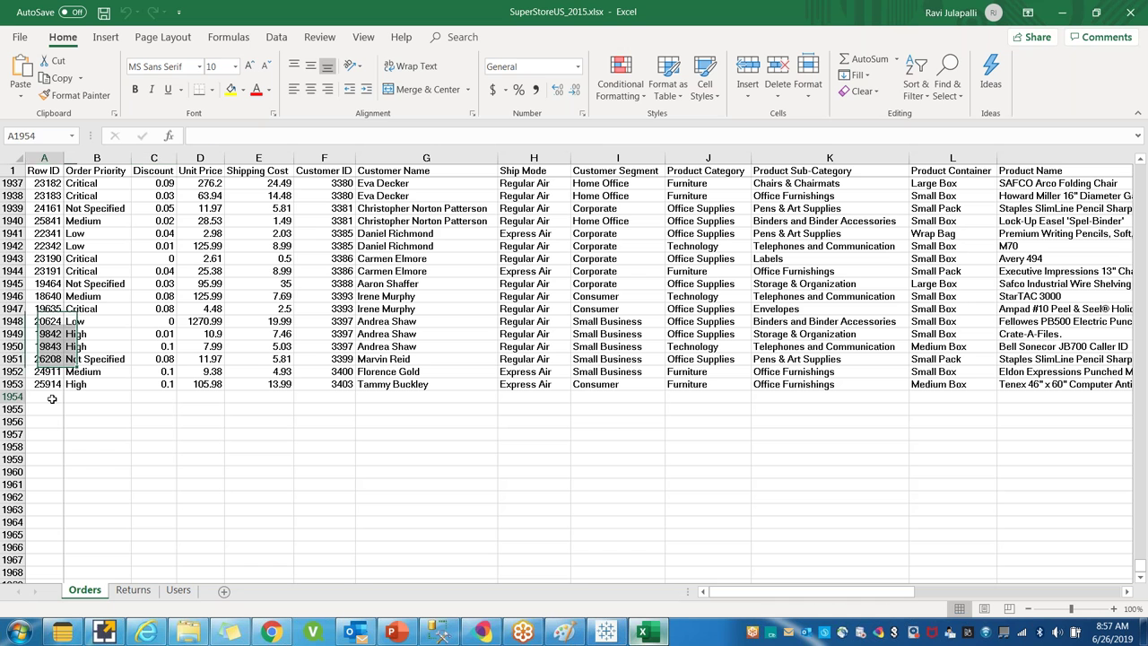
click(658, 639)
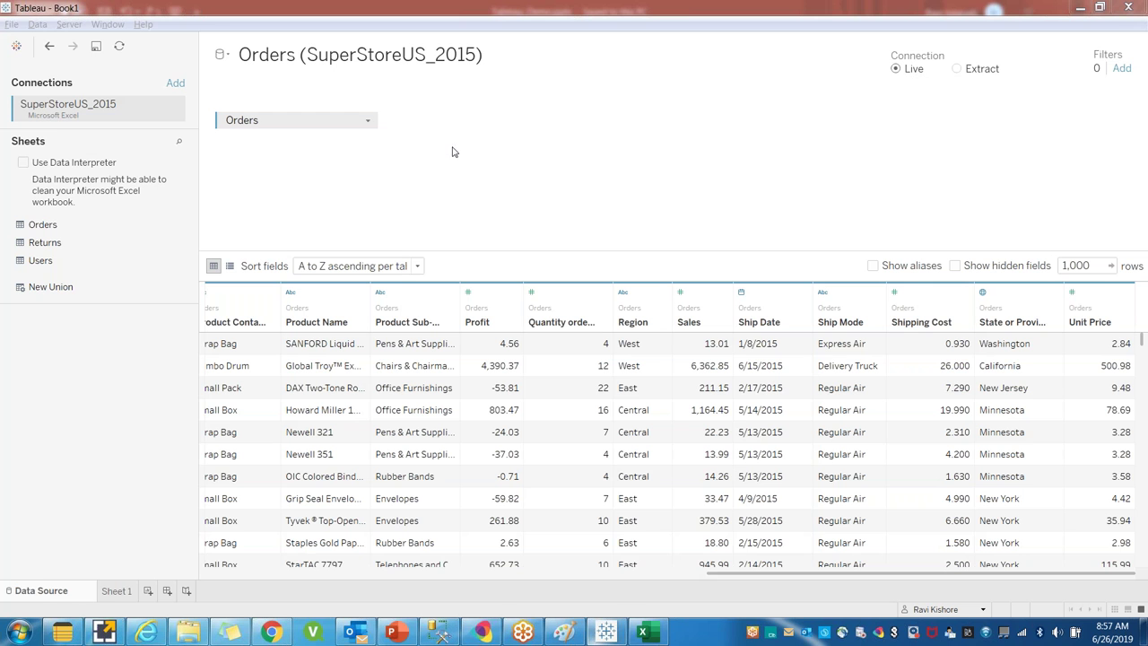
Step: Open the Save As dialog for the workbook, switch to File Explorer and create a new folder inside the Tableau folder
click(11, 24)
key(Escape)
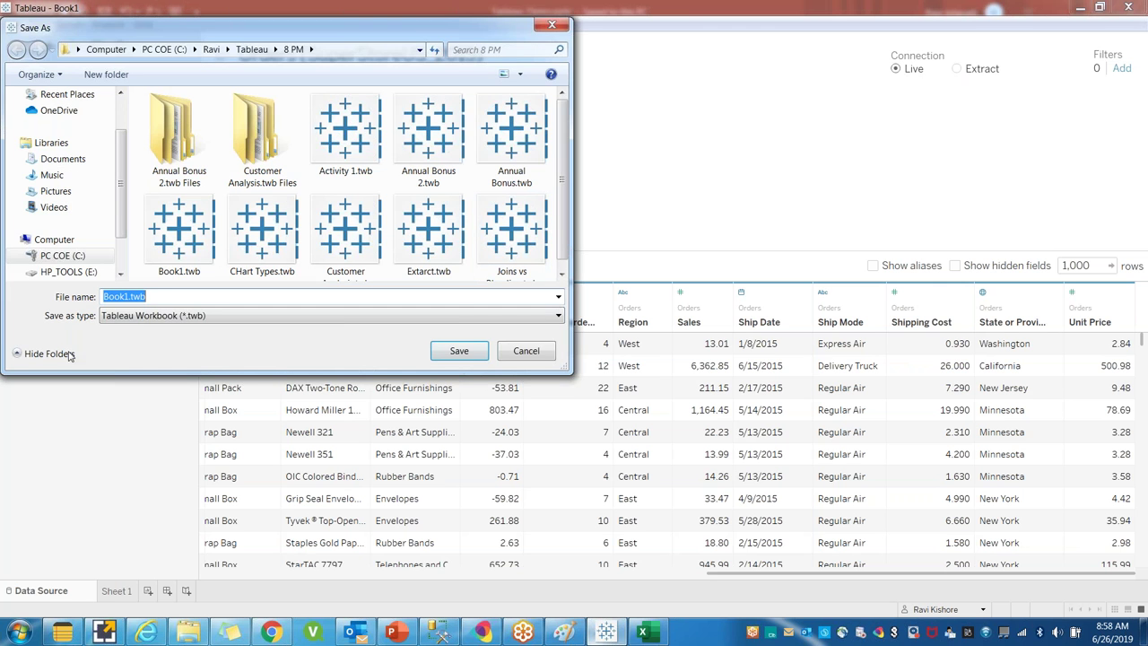
click(189, 632)
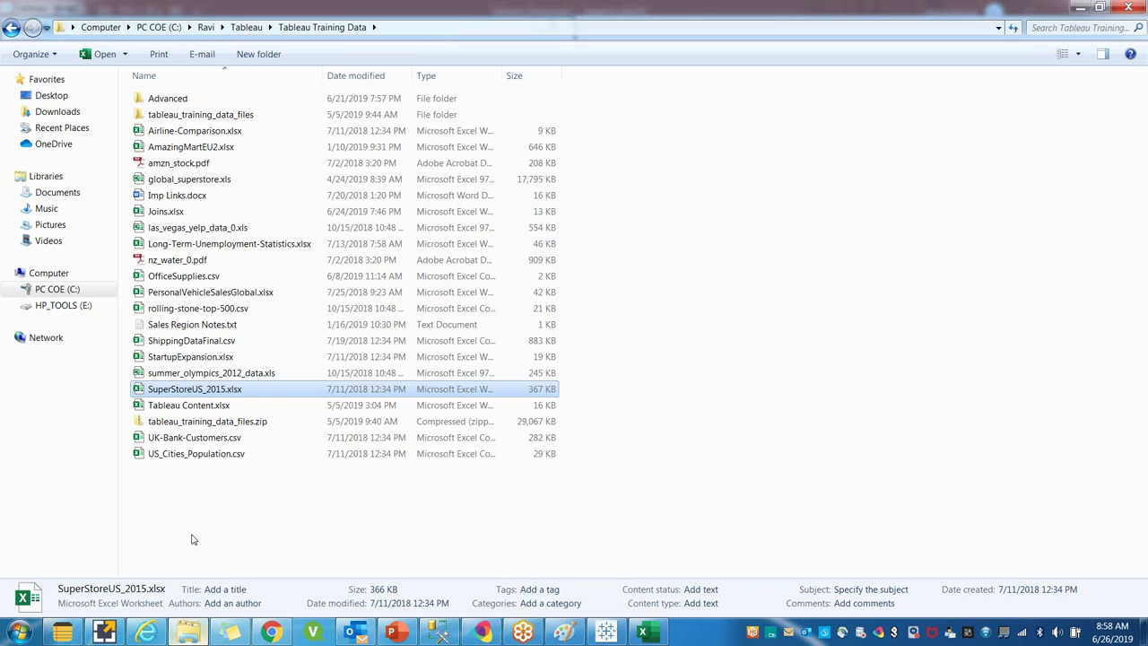
click(246, 27)
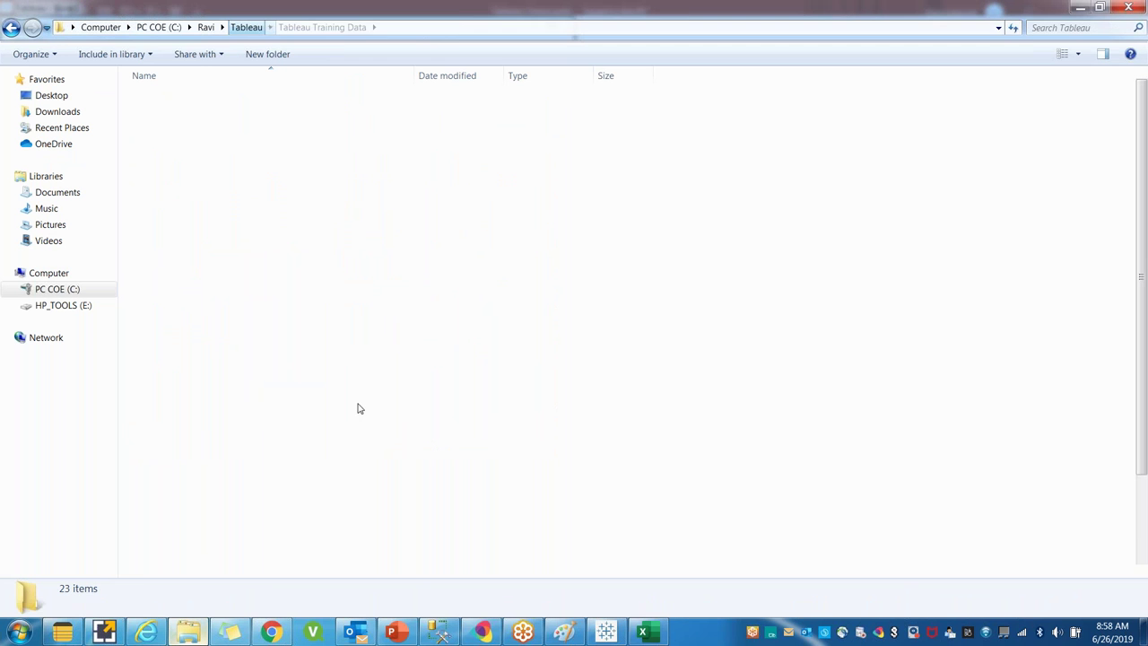
right_click(717, 201)
mouse_move(831, 358)
click(919, 358)
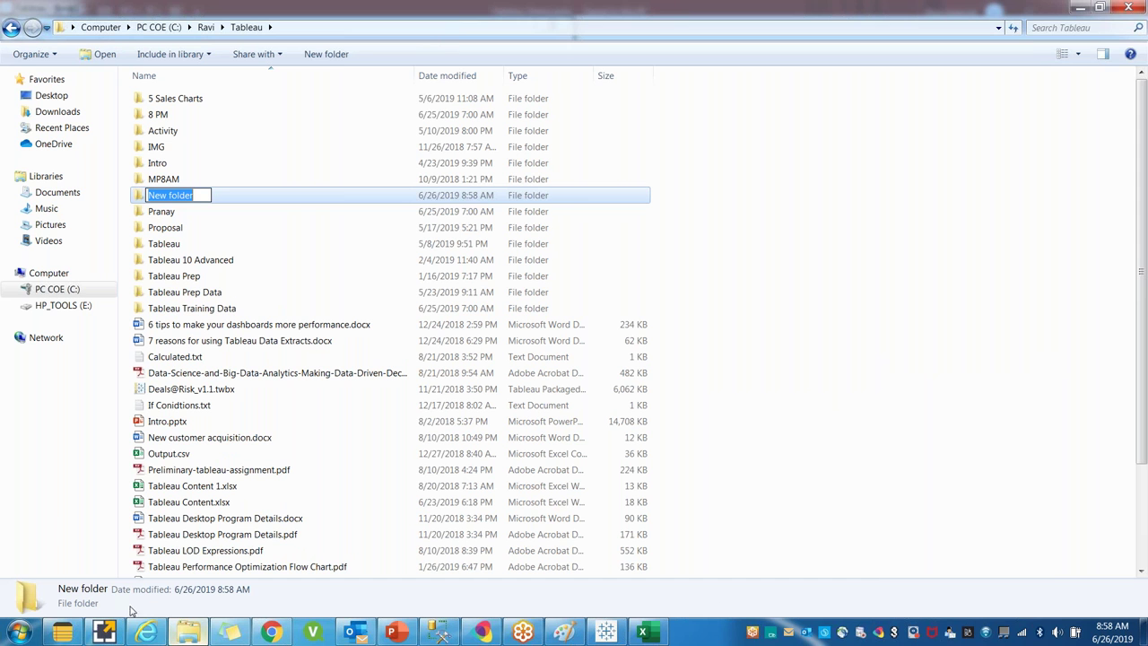
Step: Rename the new folder as 8AM AKK
key(Return)
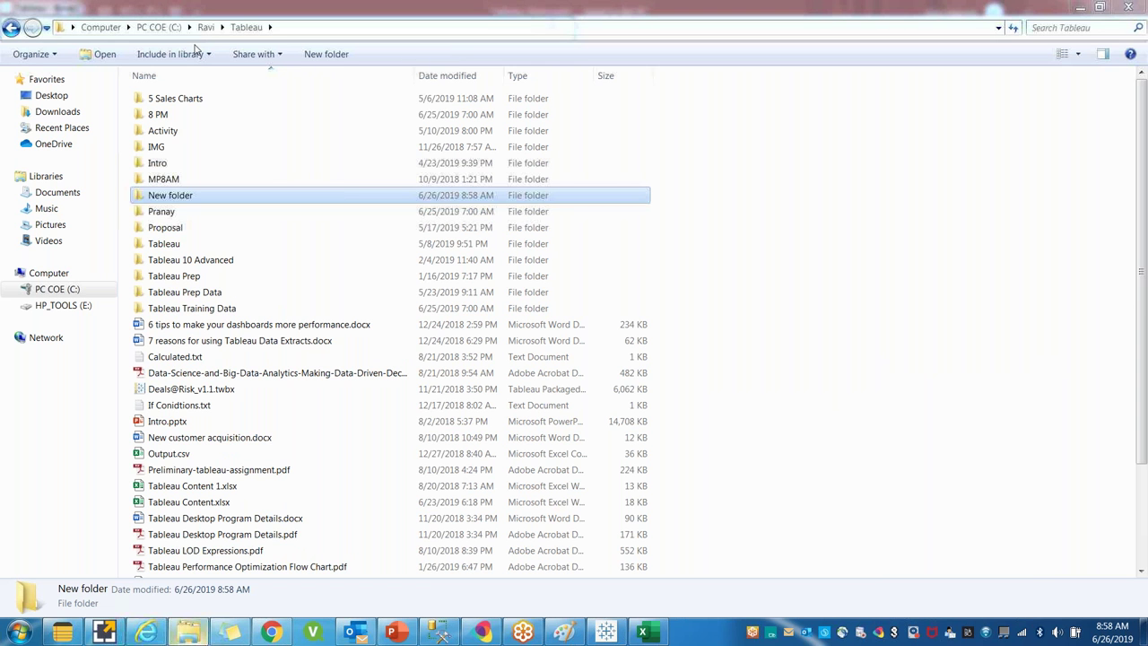
right_click(164, 194)
click(179, 438)
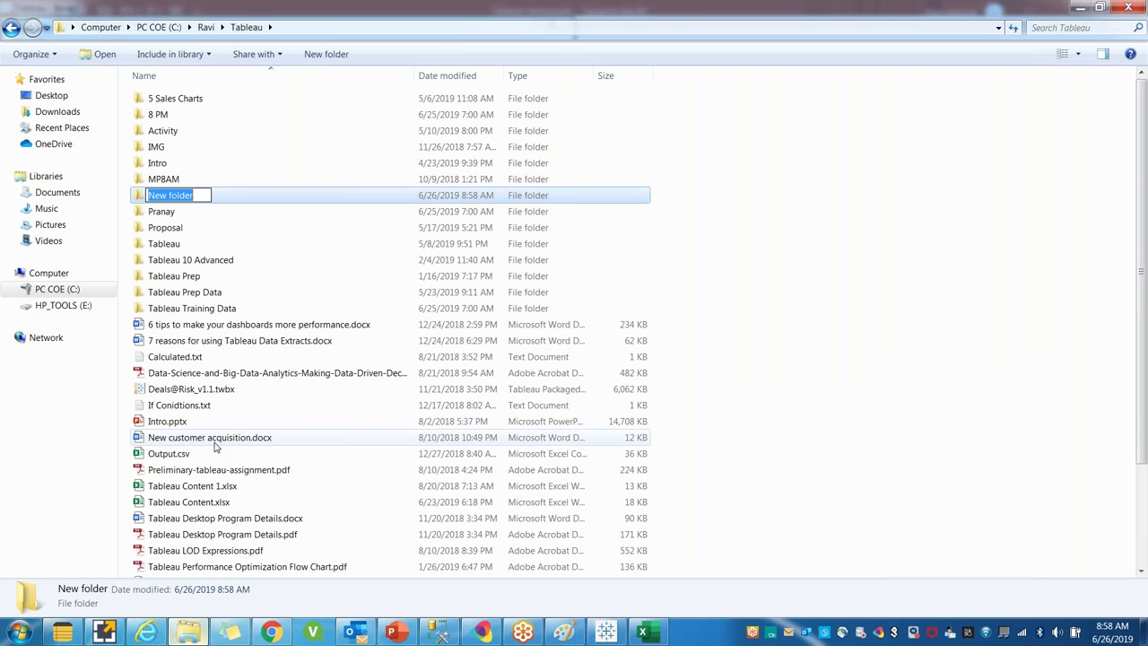
text(AM)
key(BackSpace)
key(BackSpace)
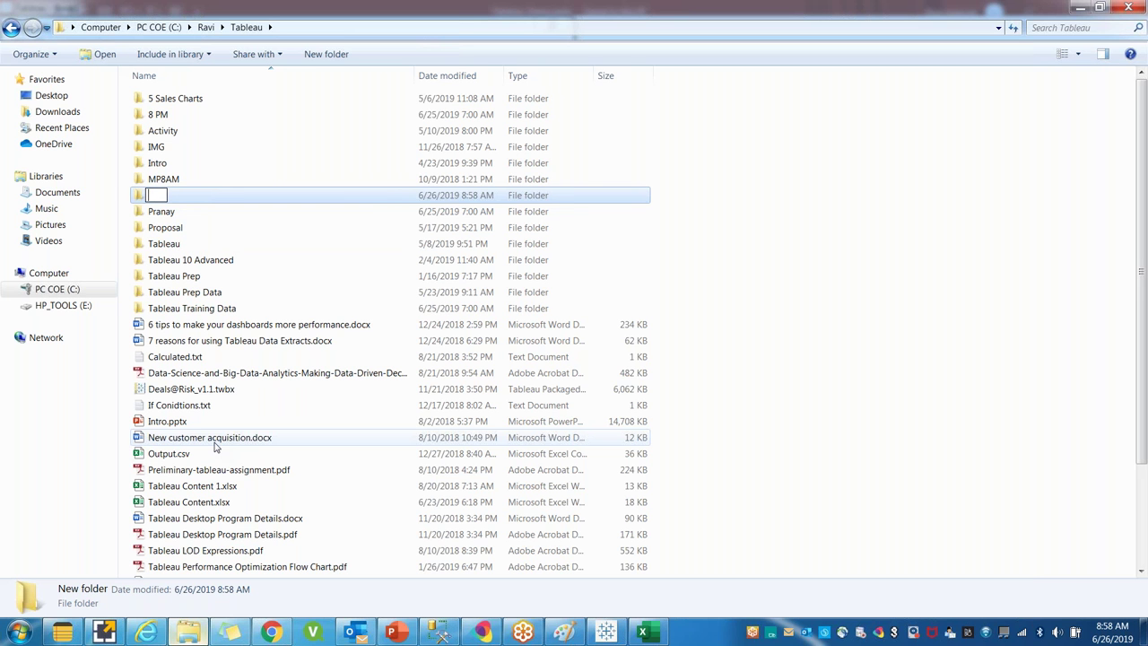
text(8AM AKK)
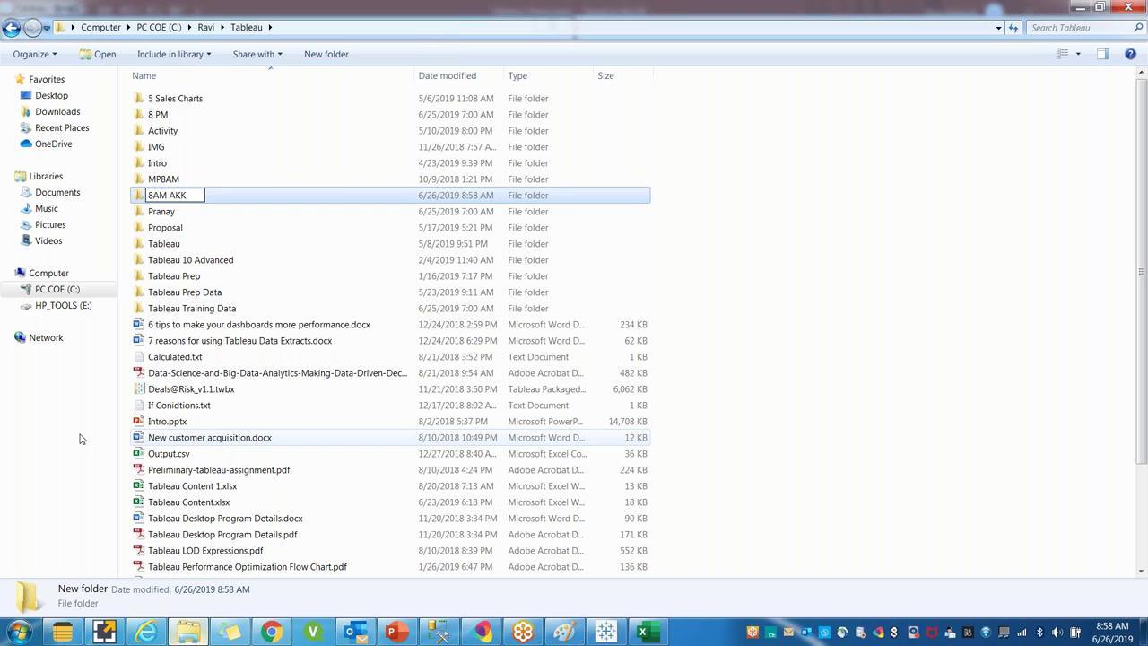
click(820, 307)
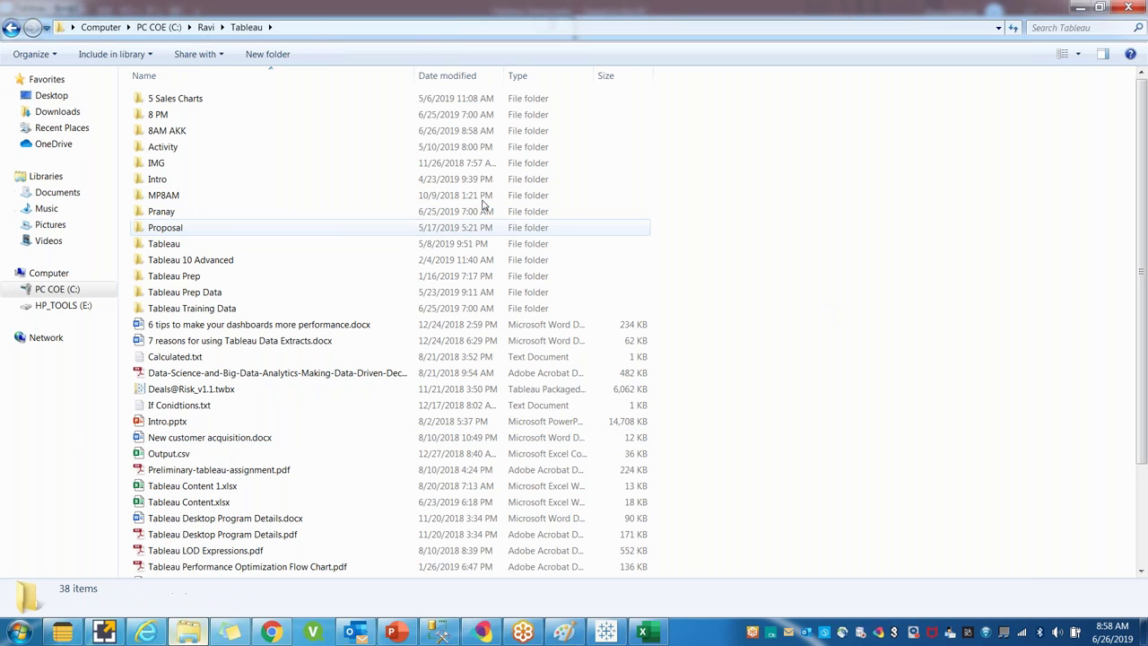
Step: Copy the path of the 8AM AKK folder and use it as the save location for the Tableau workbook
double_click(178, 130)
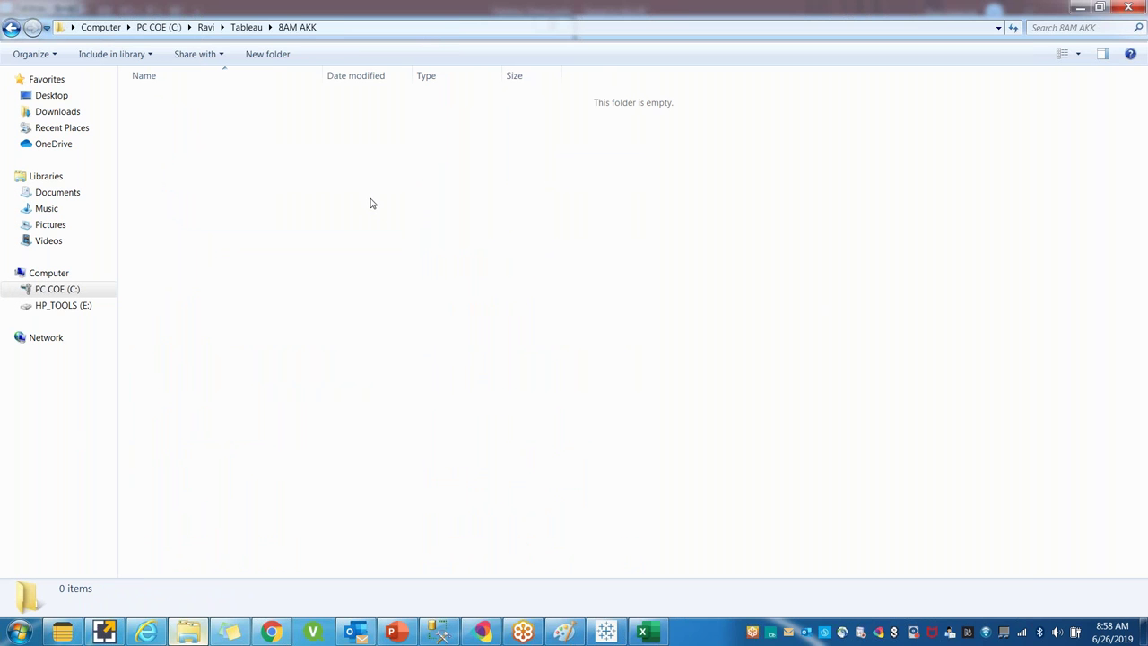
click(367, 28)
key(ctrl+c)
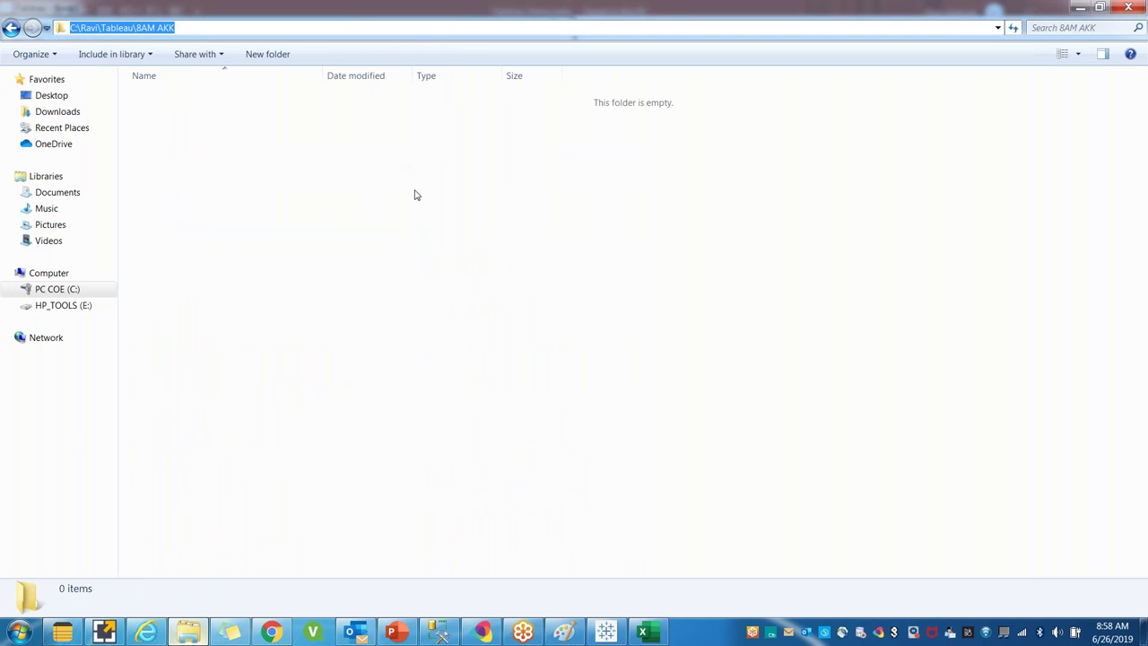
click(606, 632)
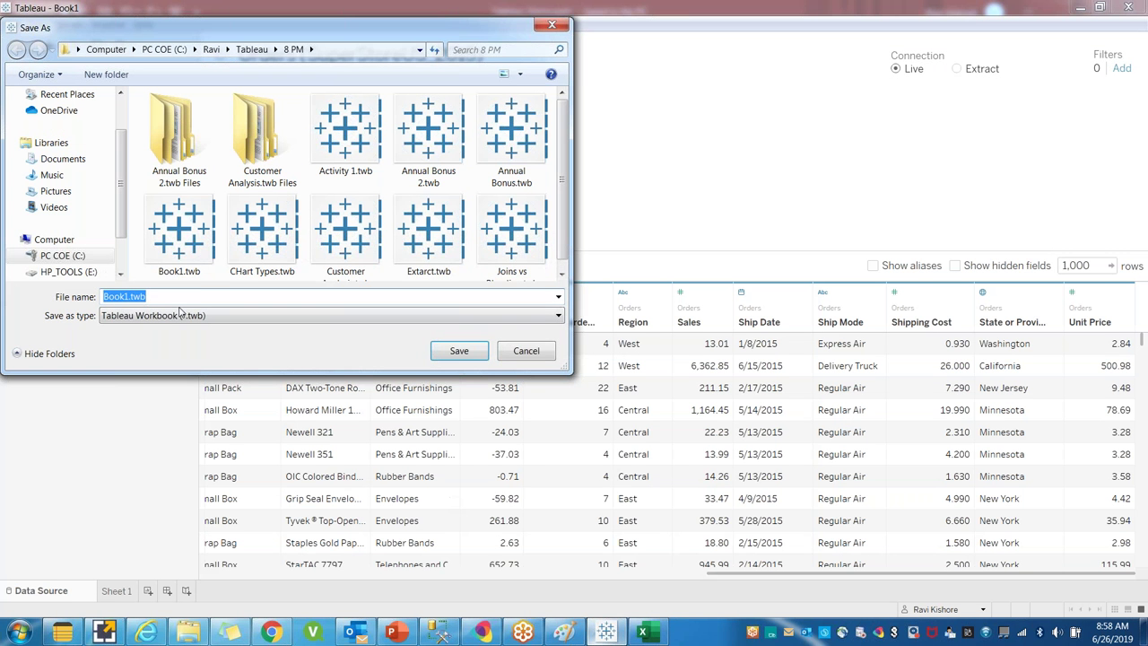
key(ctrl+v)
key(Return)
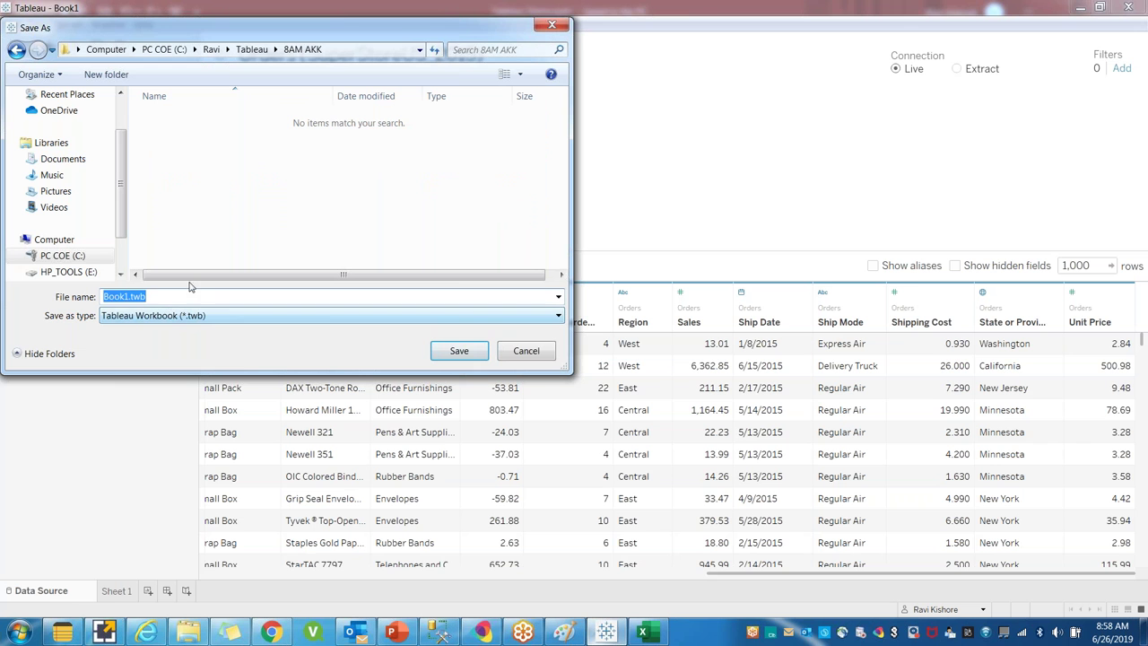
Step: Save the workbook as Live in Tableau Workbook (*.twb) format, check the folder in File Explorer and return to Tableau
double_click(183, 296)
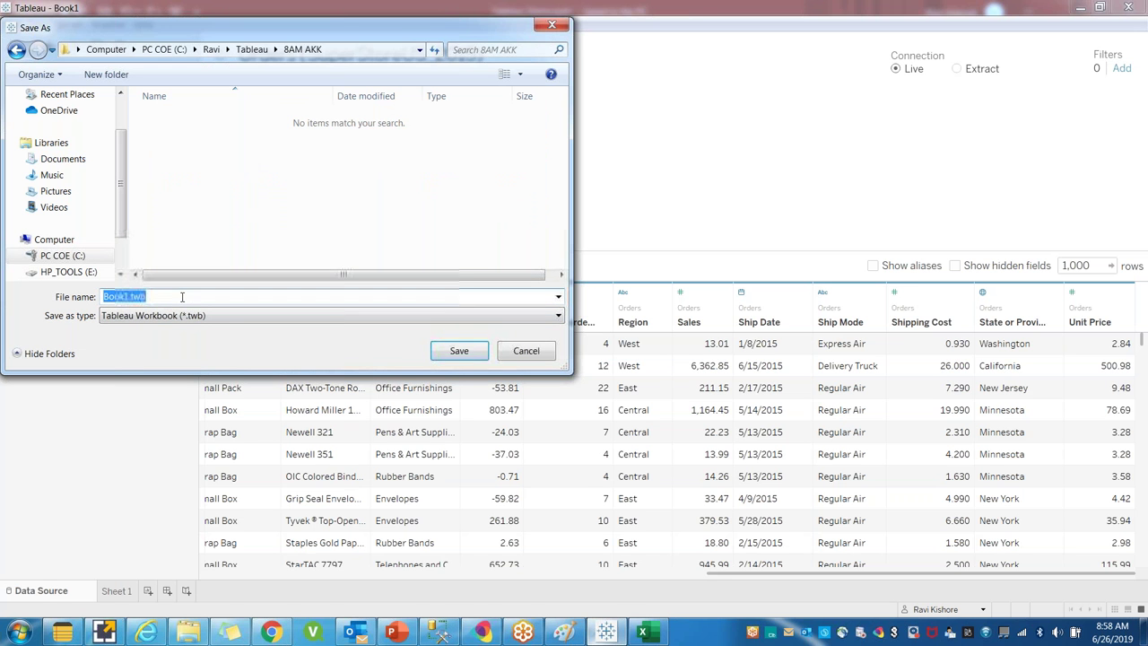
text(LIv)
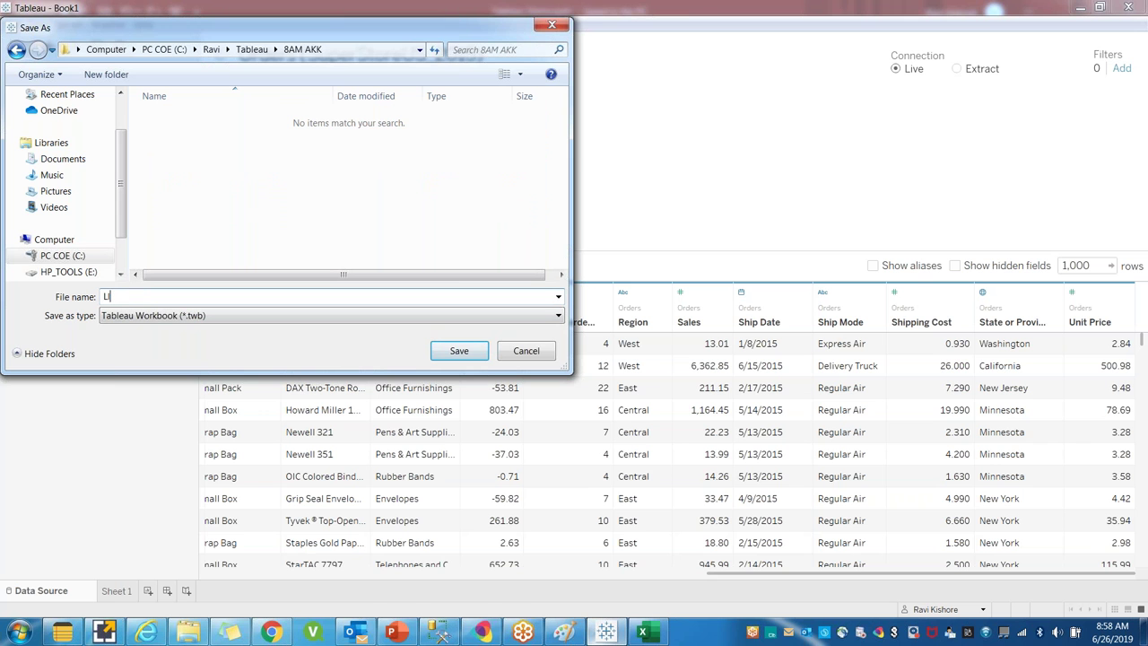
text(ve)
text(i)
text(ve)
click(459, 351)
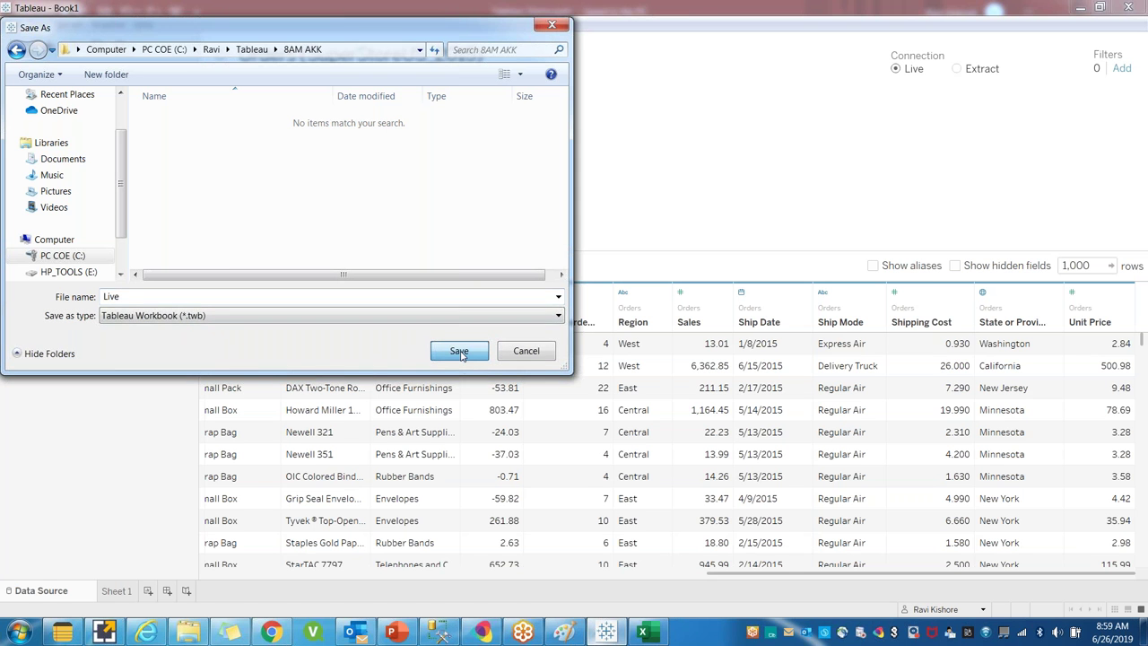
click(185, 634)
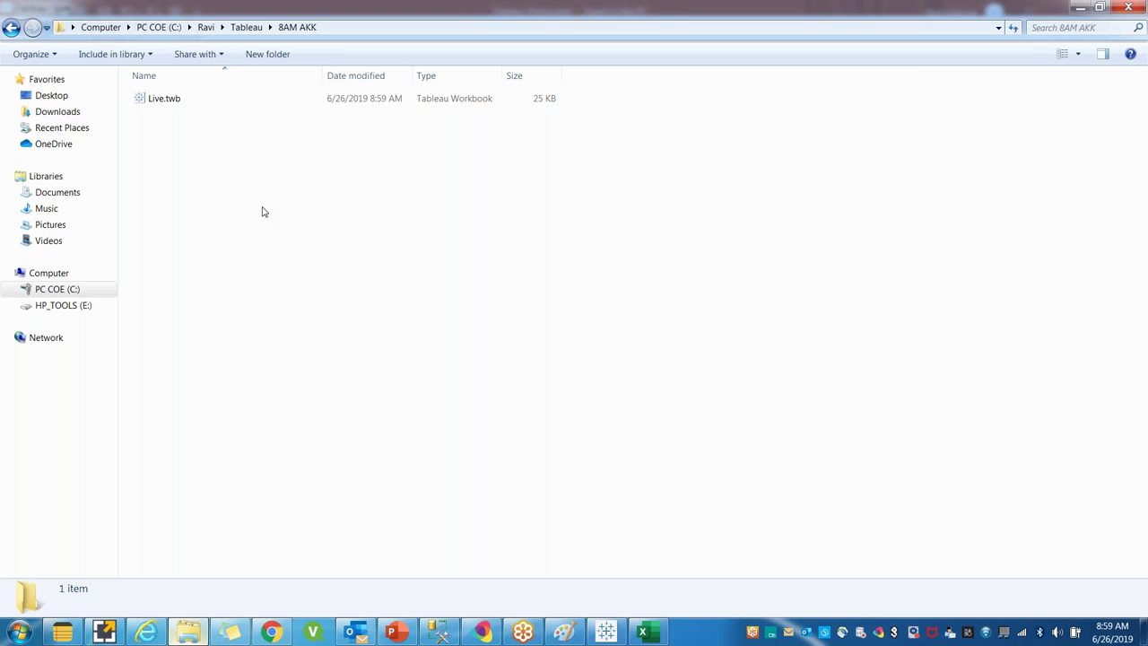
key(alt+Tab)
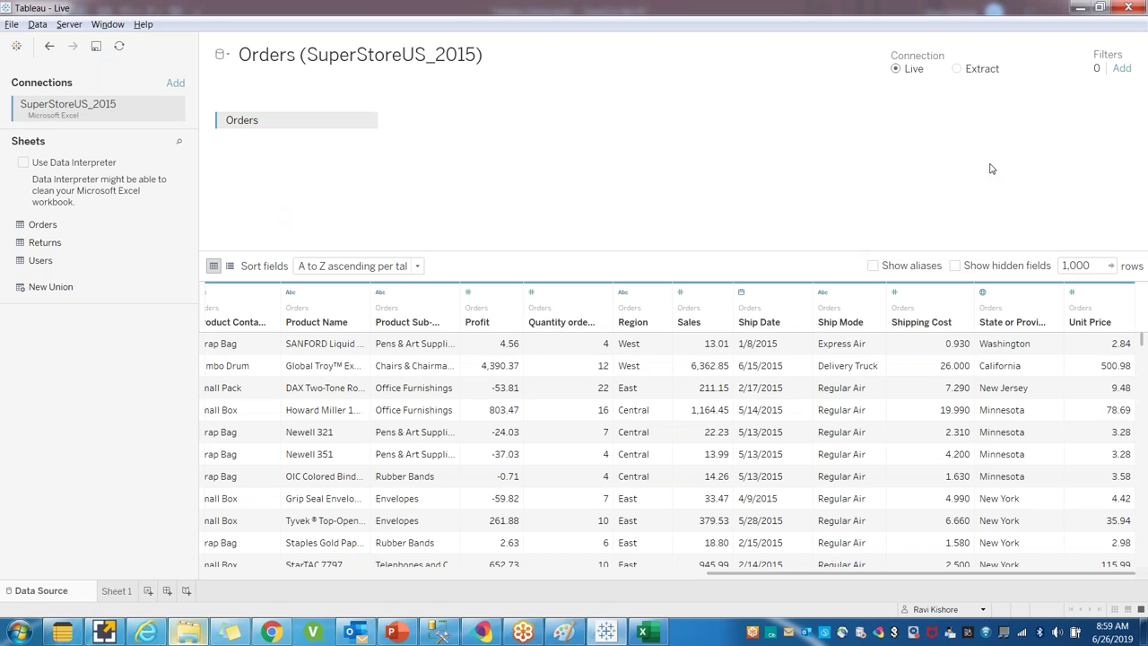
Step: Change the Orders data source's connection to Extract and save the workbook under the name Extract in the 8AM AKK folder
click(957, 70)
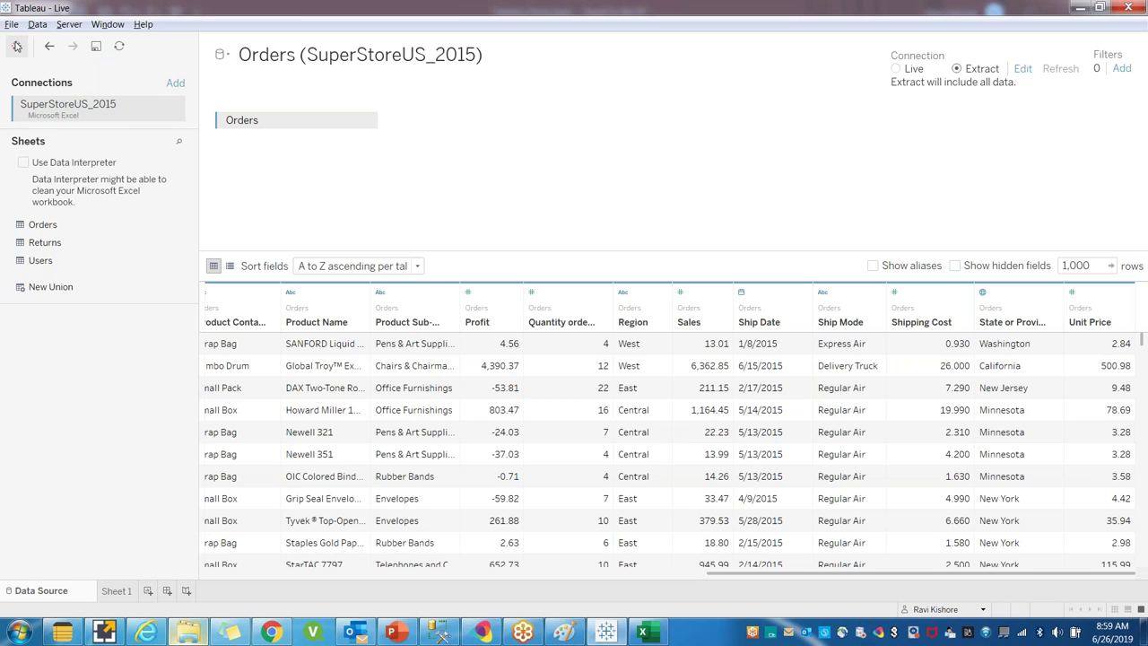
click(11, 25)
click(36, 86)
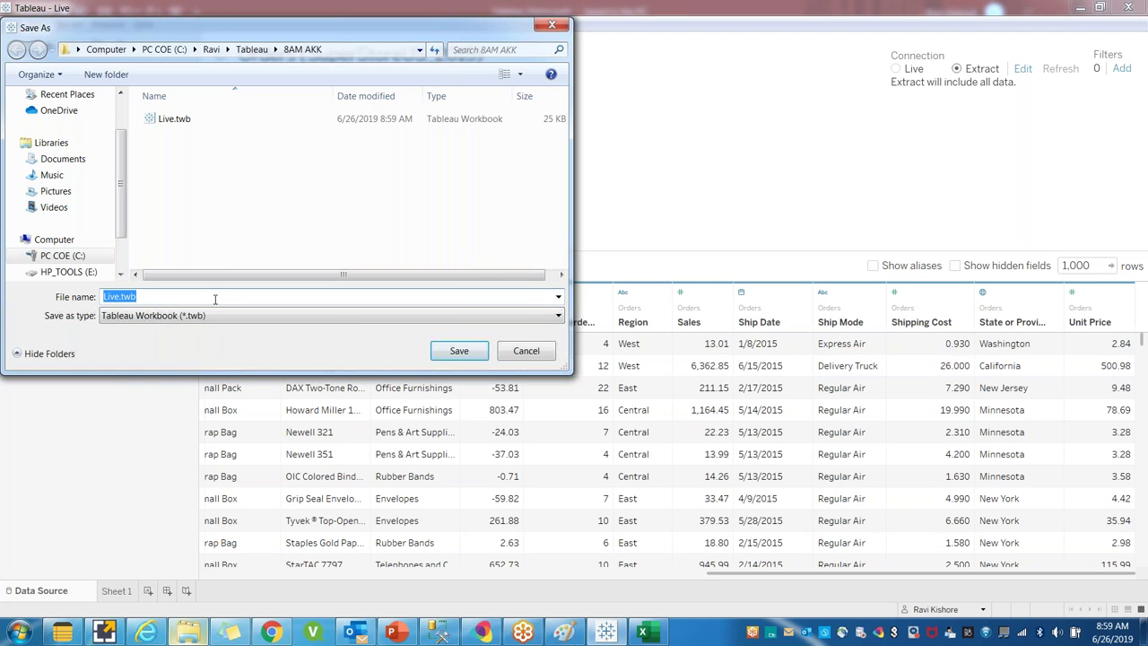
text(Extarct)
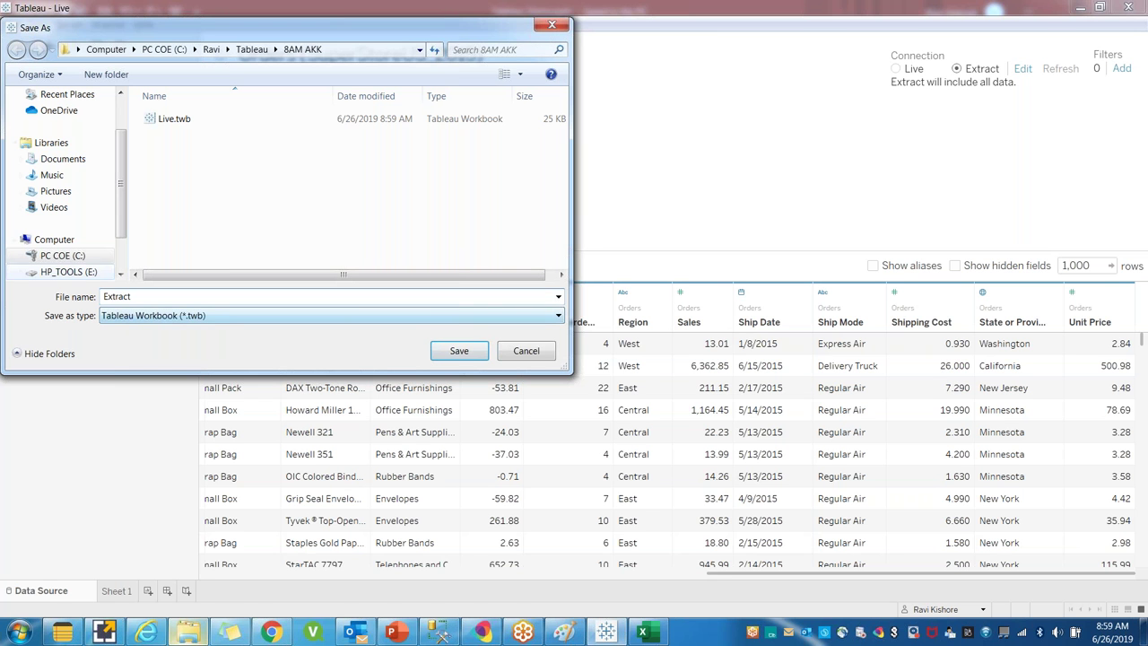
click(458, 351)
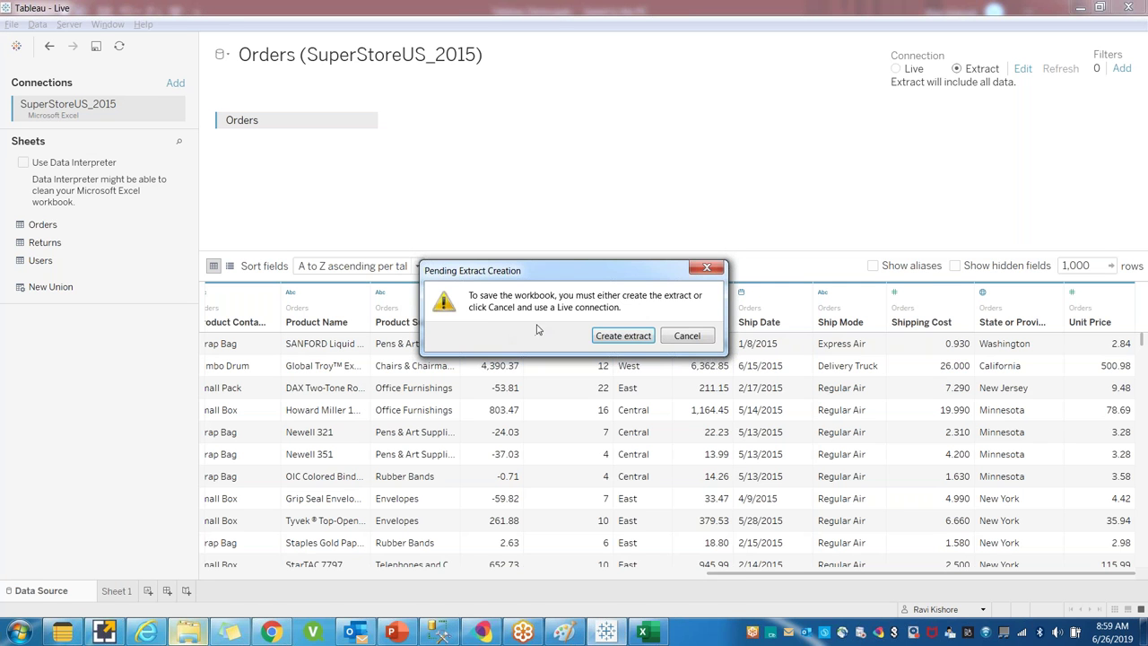
Step: Create the required extract and save it as Orders (SuperStoreUS_2015).hyper in the 8AM AKK folder
click(621, 338)
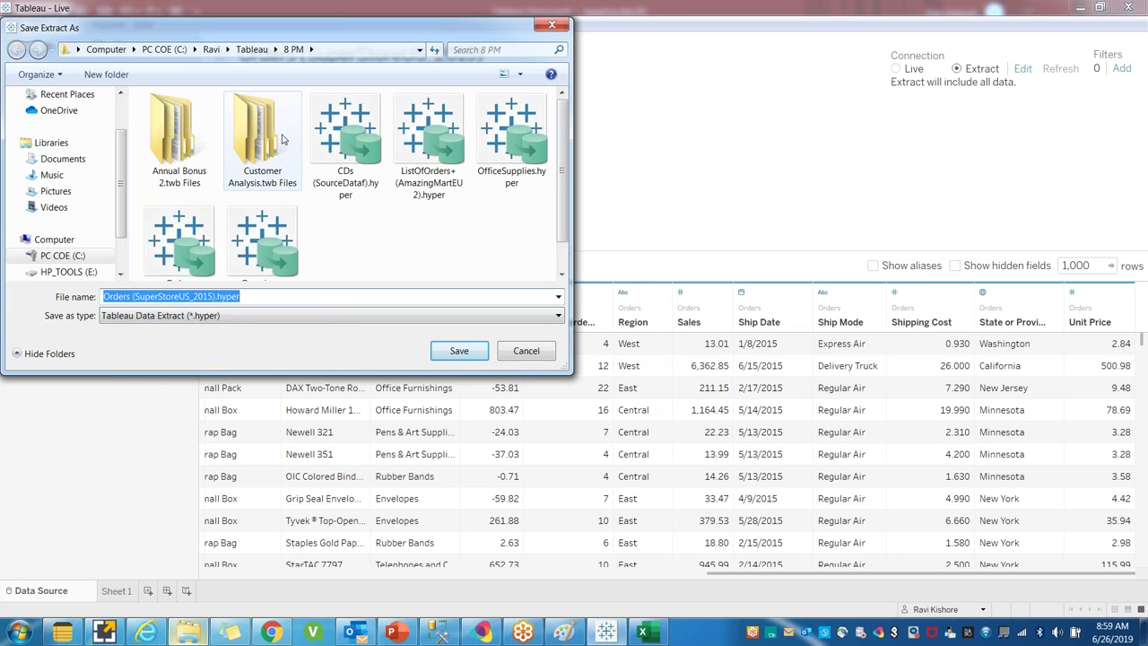
click(251, 50)
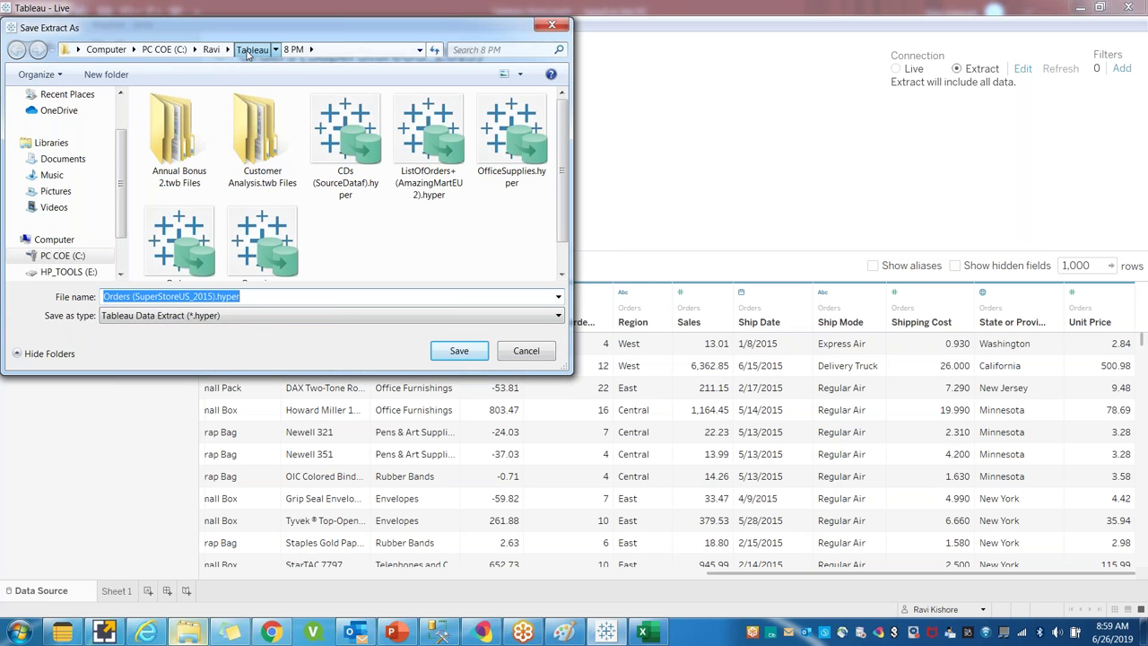
double_click(207, 178)
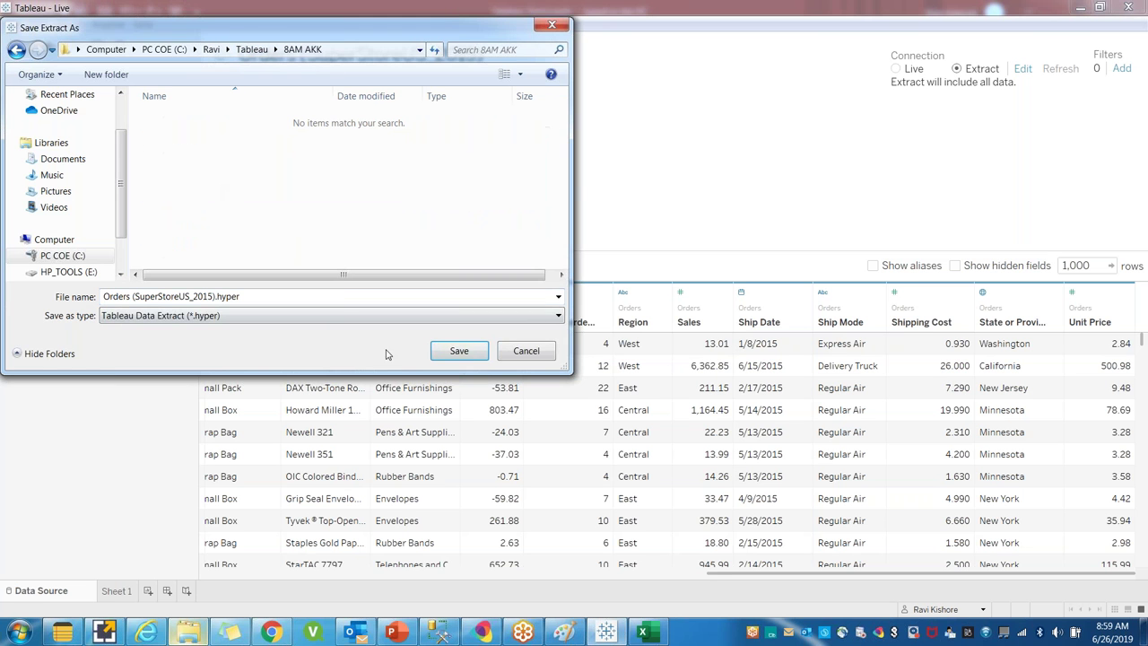
click(456, 355)
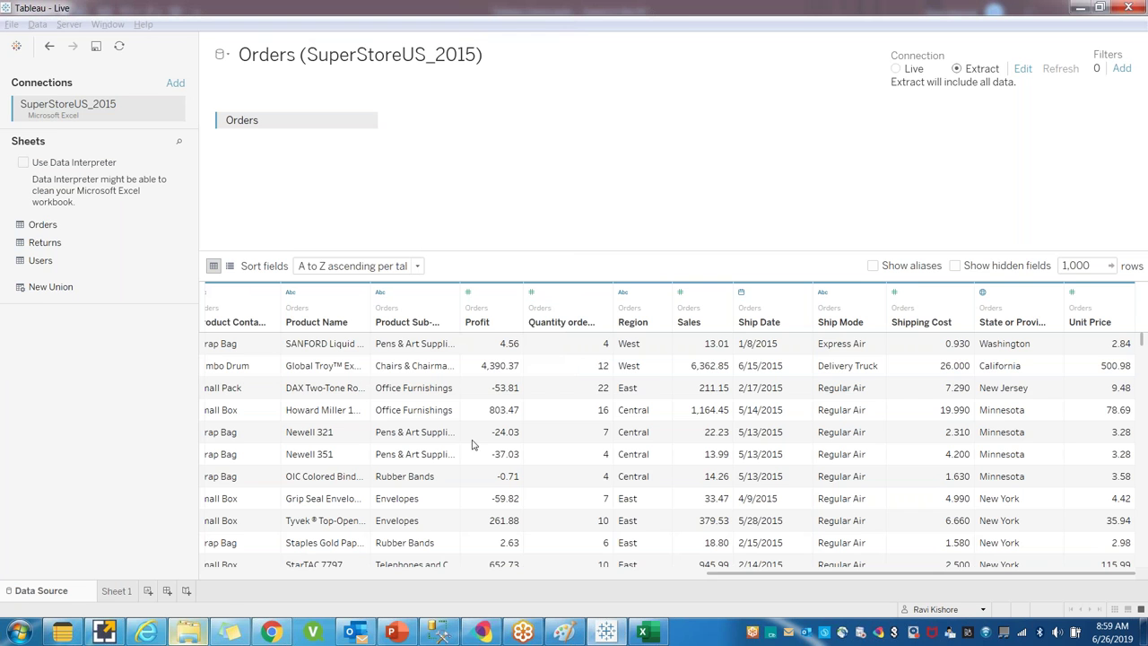
Step: Switch to the Tableau_Demo presentation in PowerPoint and show slide 10, "What Makes Hyper so Fast?"
click(395, 632)
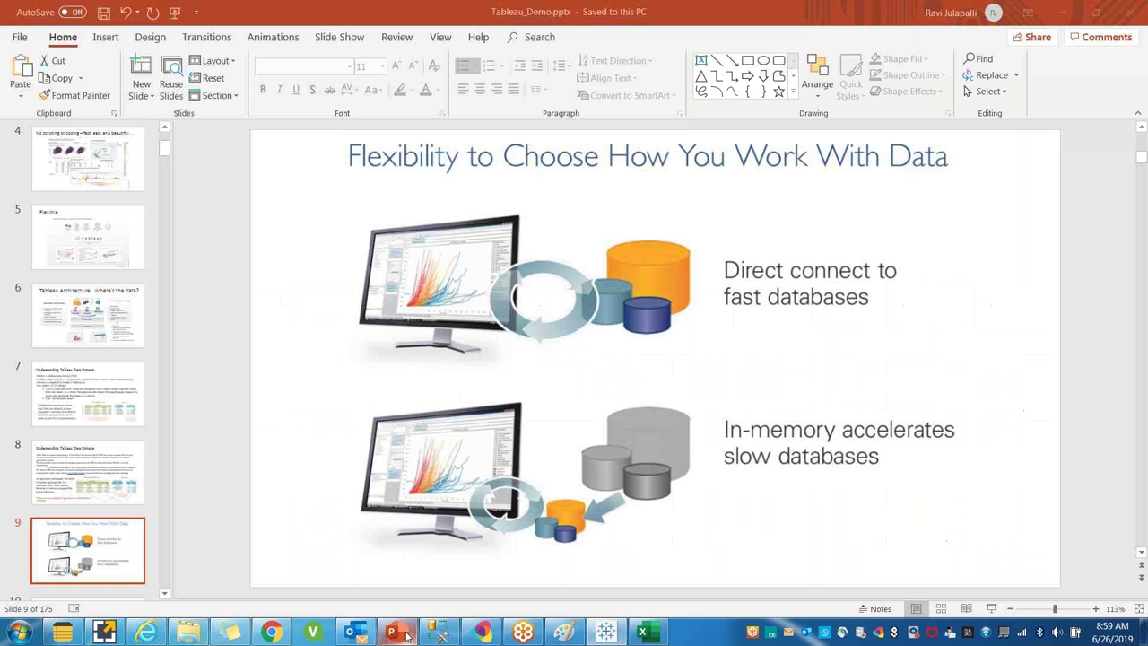
click(90, 498)
scroll(97, 507, down, 1)
scroll(97, 507, down, 1)
click(89, 458)
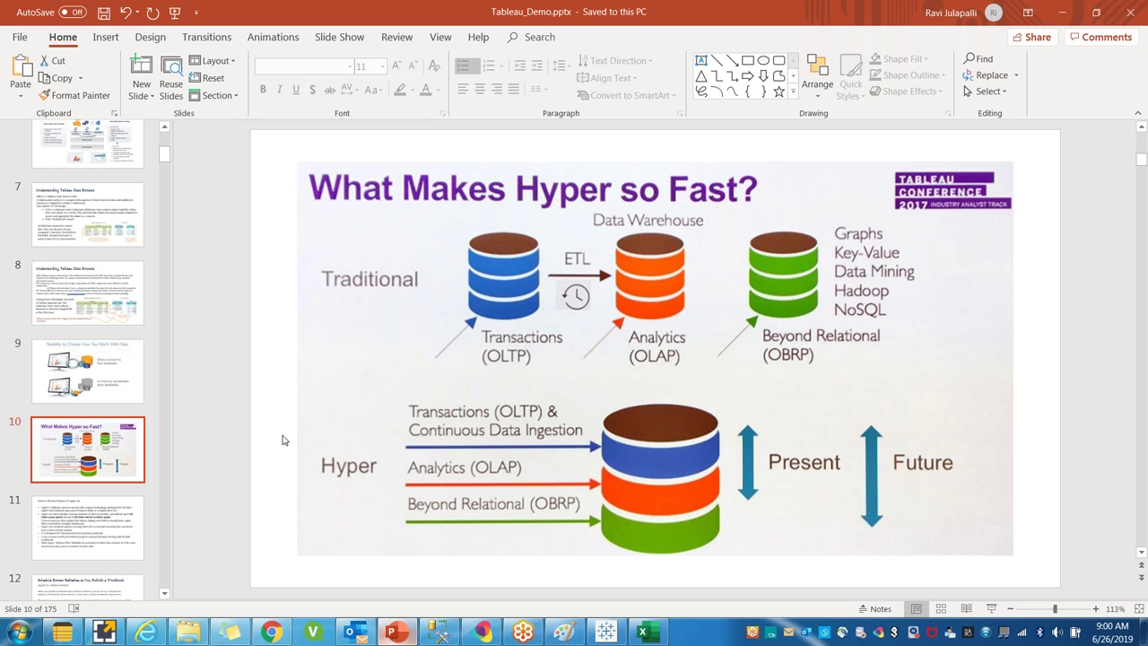
click(1034, 386)
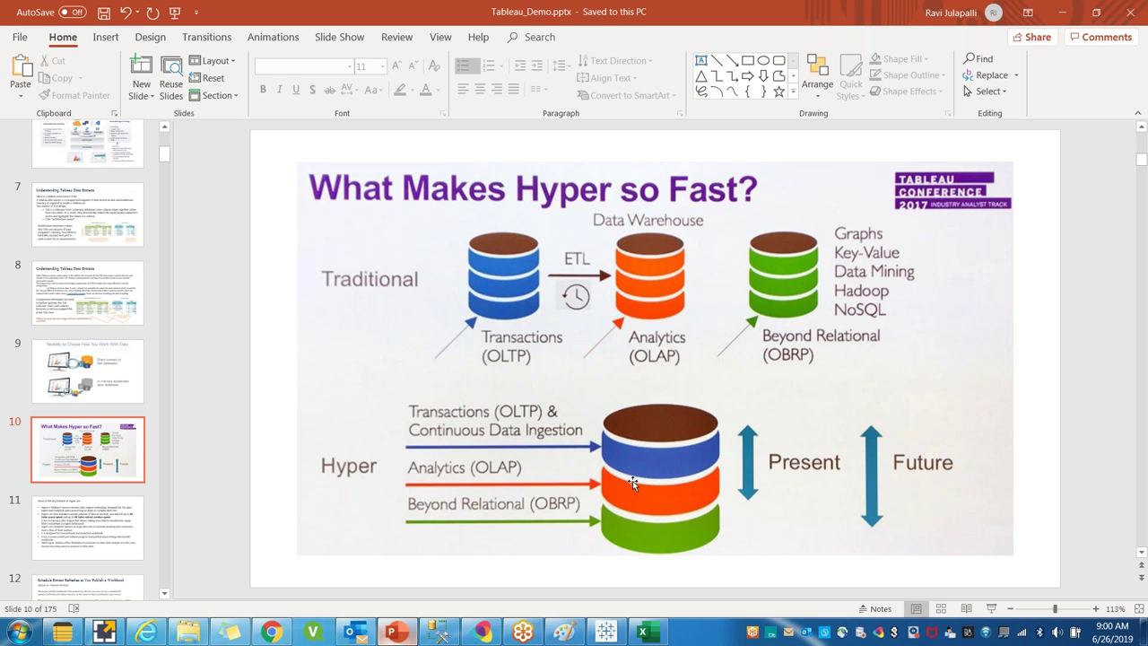
Step: Switch to File Explorer and examine the types and sizes of the Hyper extract, Extract.twb and Live.twb, glancing at the Excel source workbook
click(190, 631)
click(498, 135)
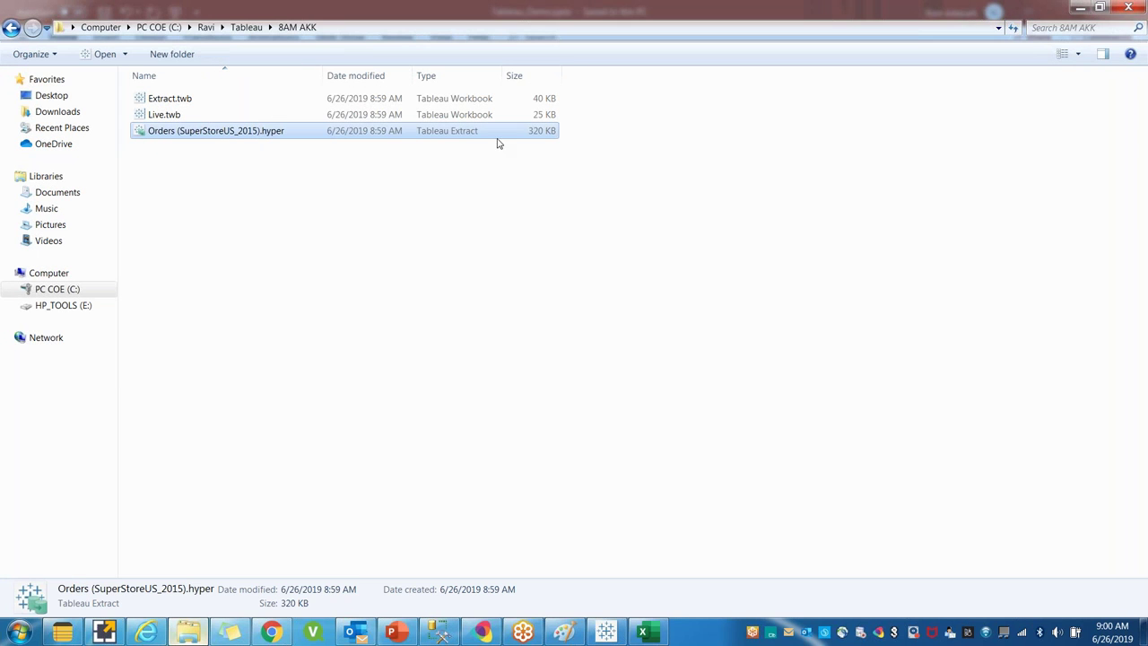
click(546, 158)
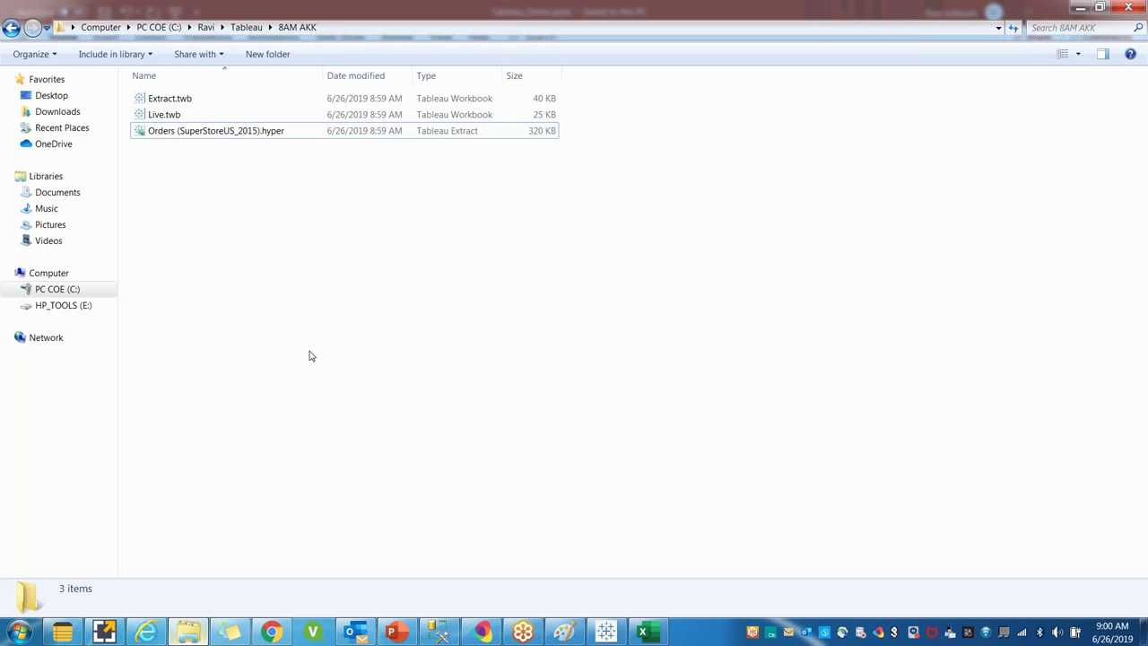
click(653, 634)
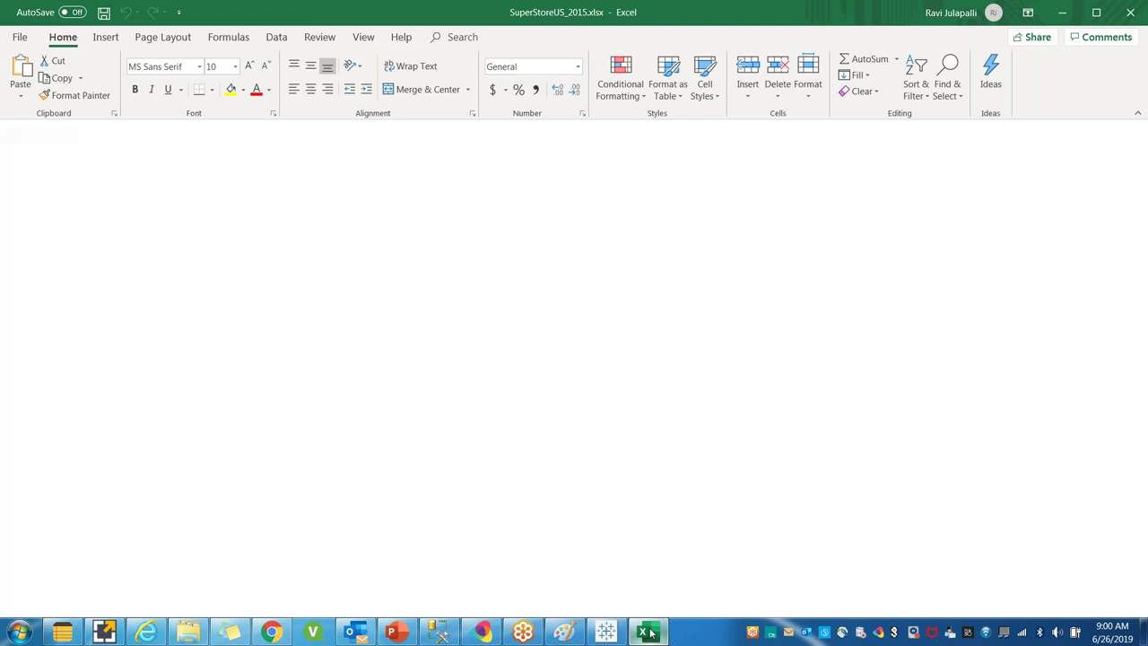
click(650, 633)
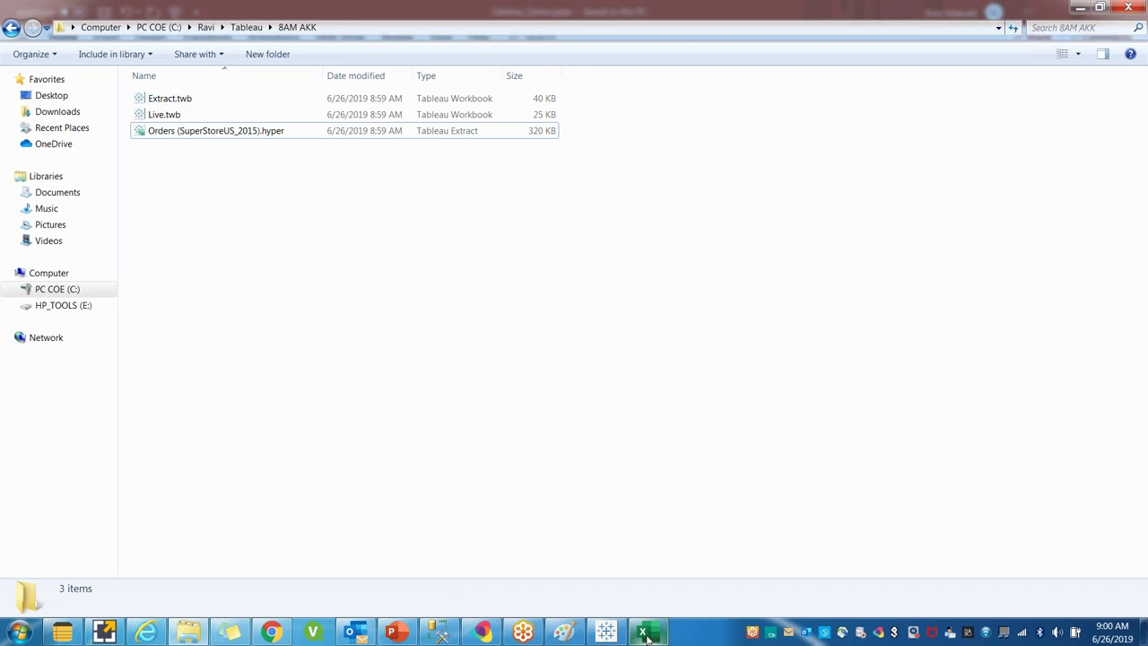
click(150, 100)
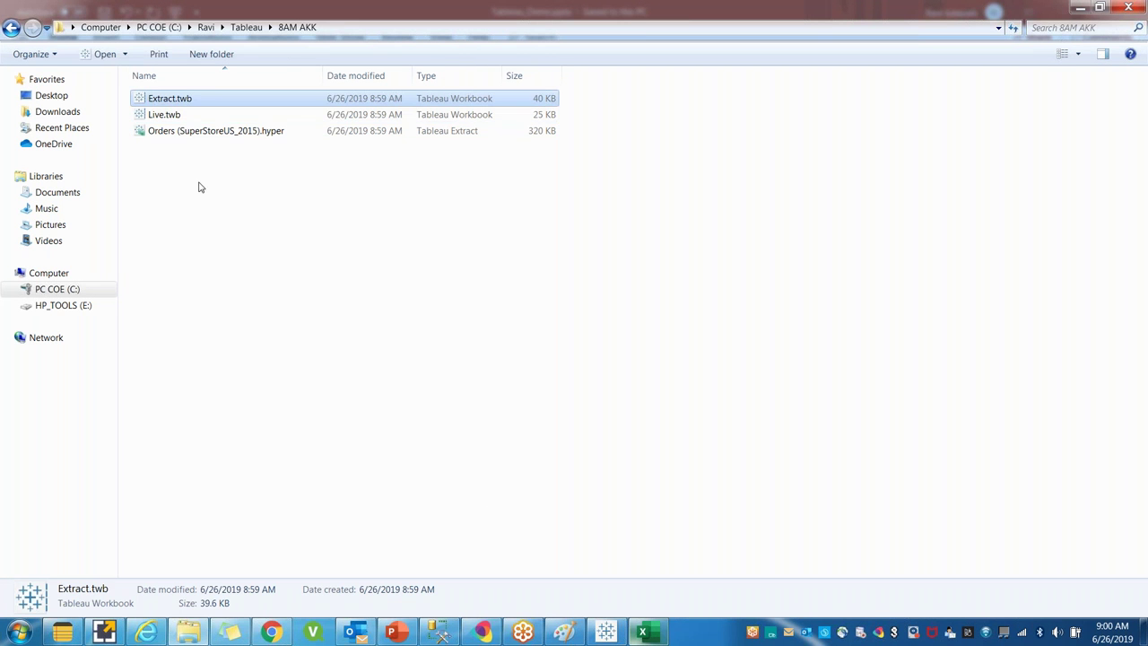
click(172, 120)
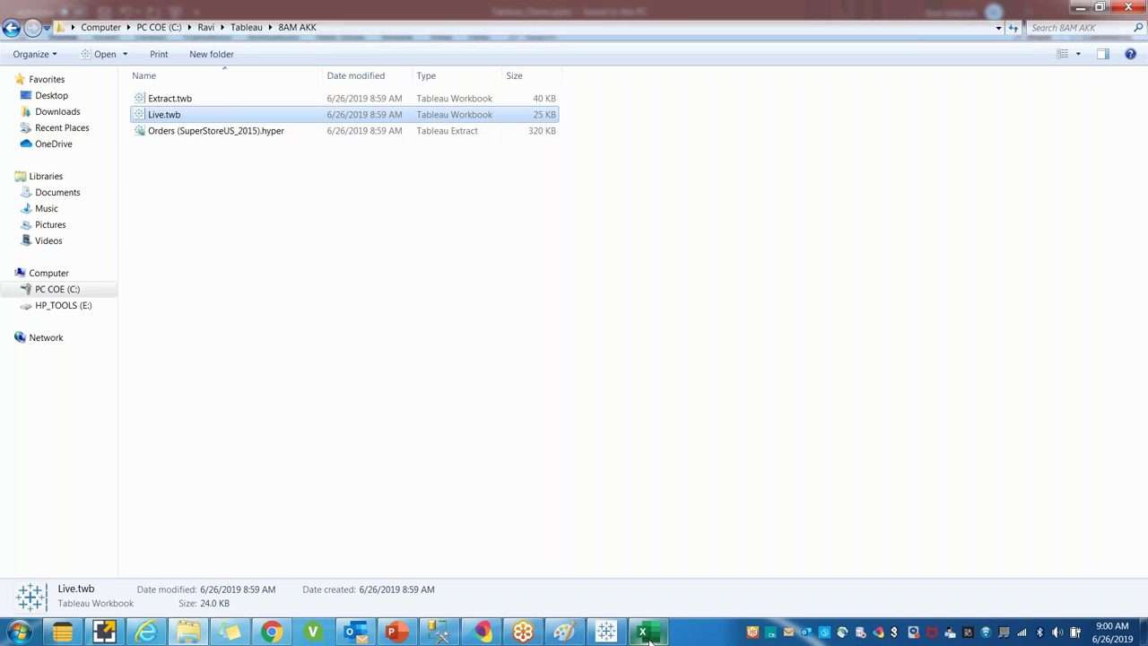
Step: Compare the file details of Extract.twb and Live.twb in the 8AM AKK folder
click(219, 184)
click(162, 102)
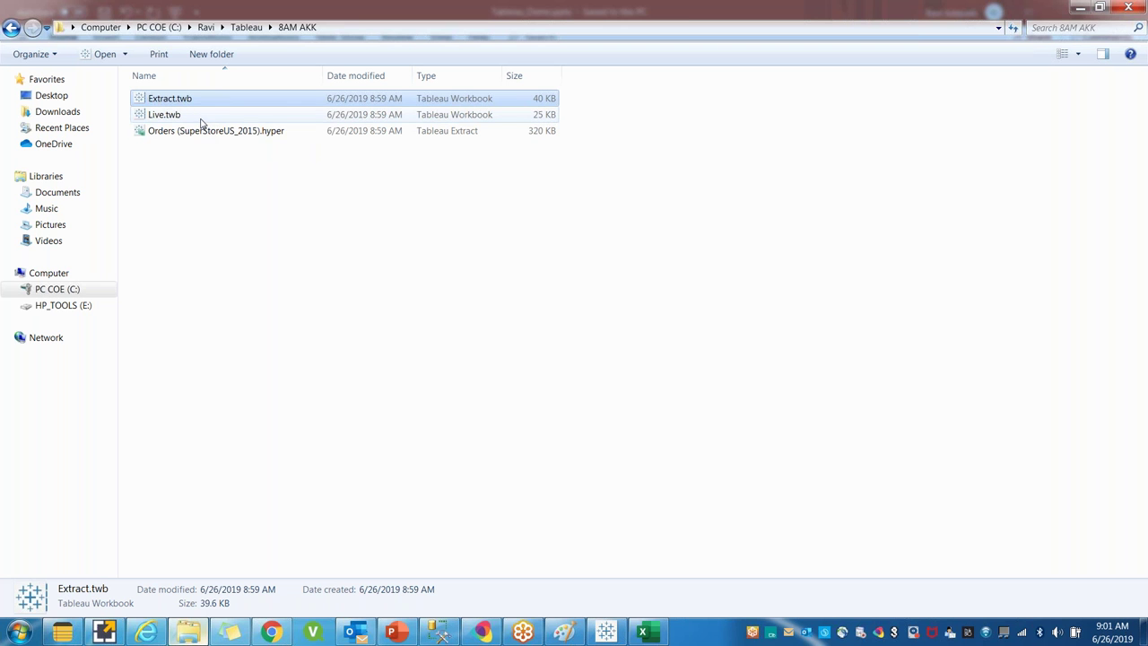
click(202, 162)
click(198, 114)
click(195, 100)
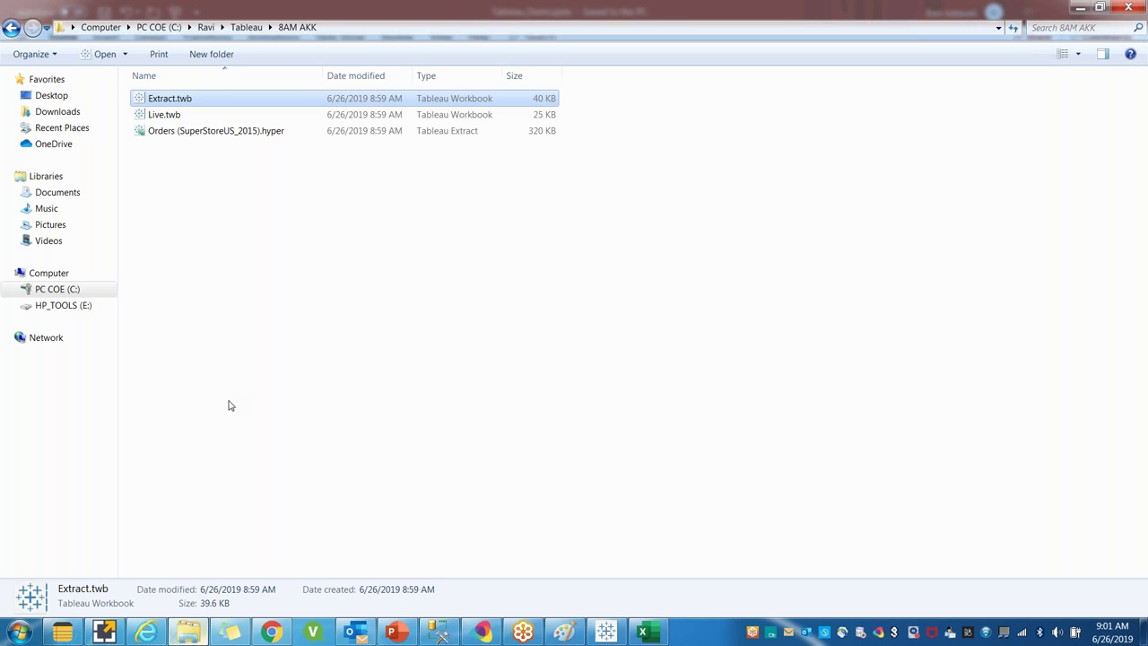
click(222, 387)
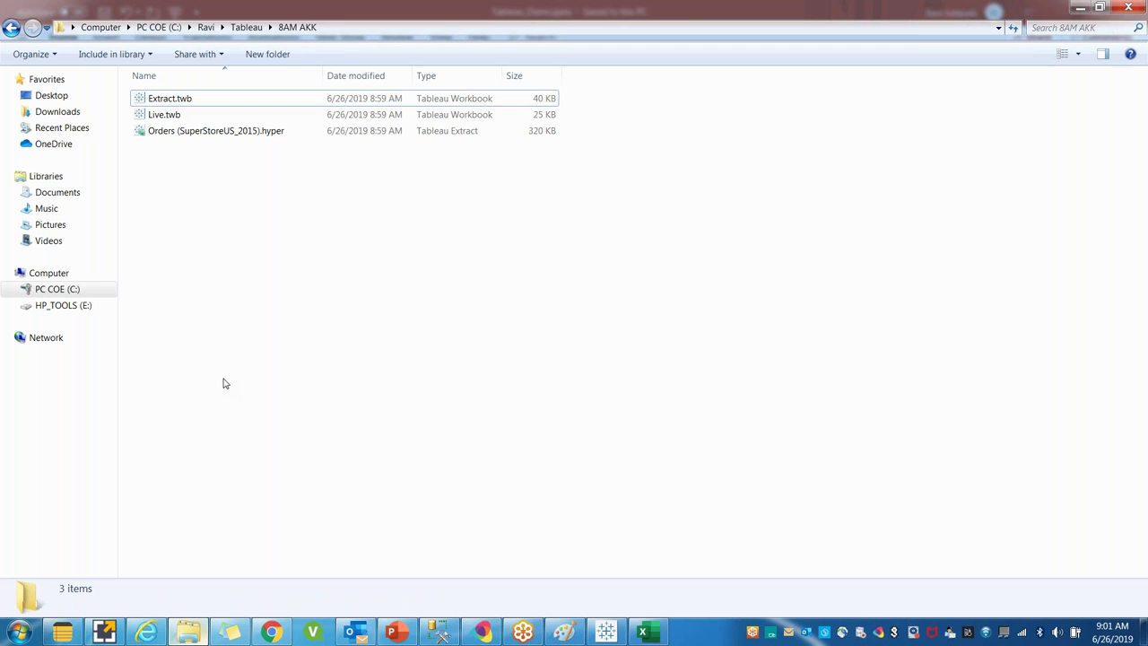
Step: Select Extract.twb together with Orders (SuperStoreUS_2015).hyper and examine their combined size
click(176, 101)
click(205, 191)
click(192, 100)
ctrl+click(191, 134)
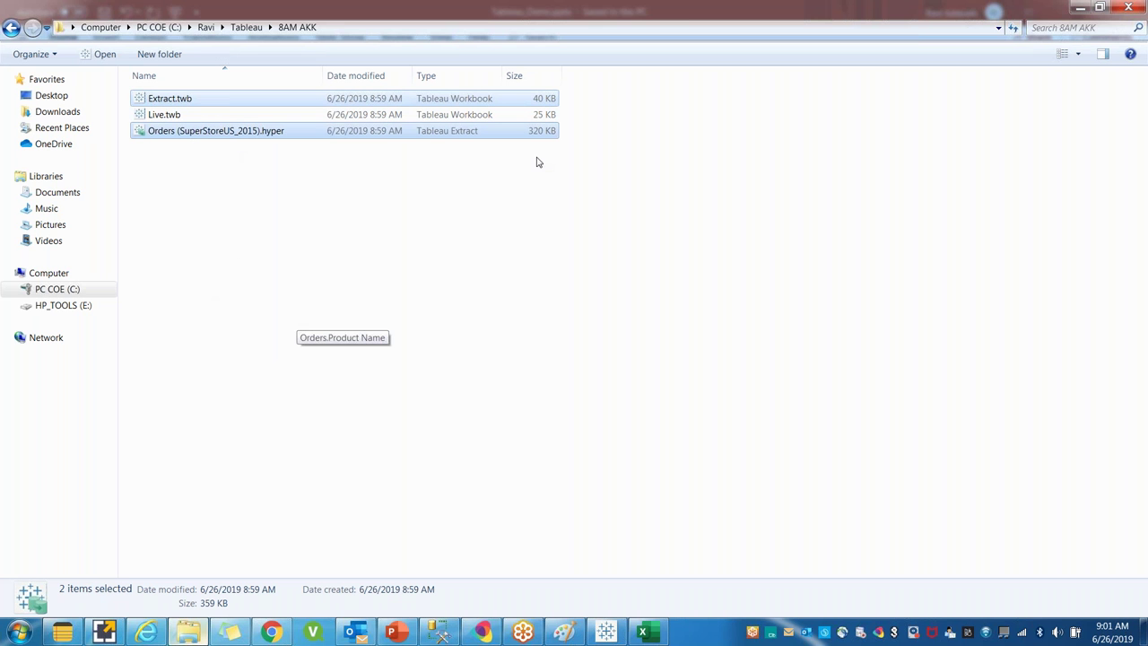
click(185, 134)
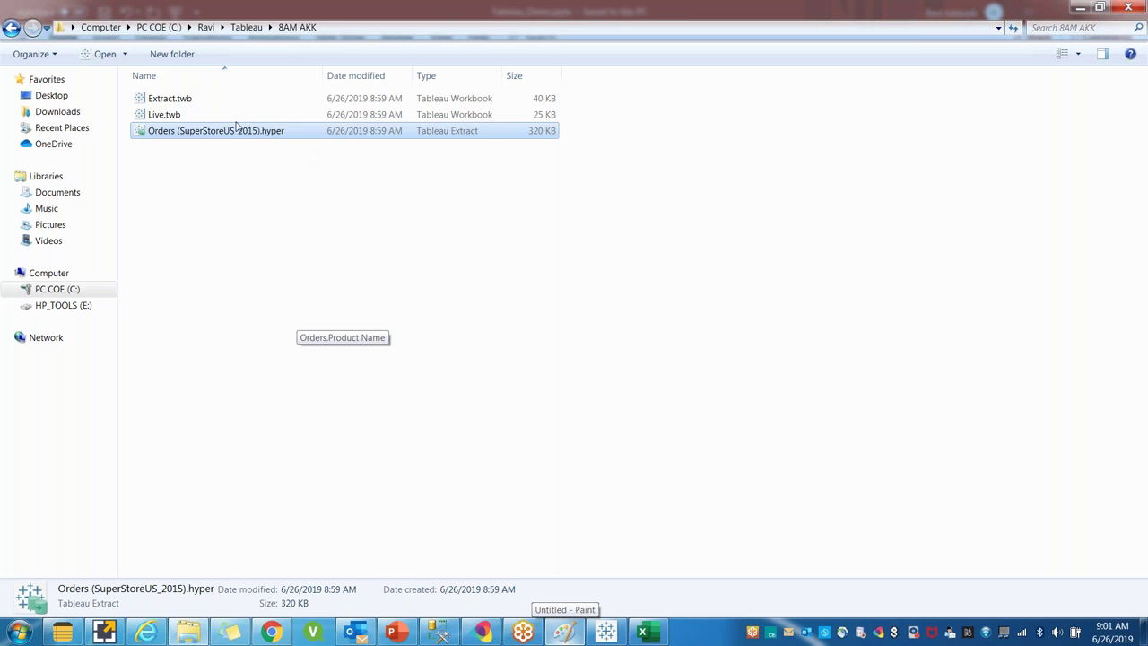
ctrl+click(217, 106)
click(281, 206)
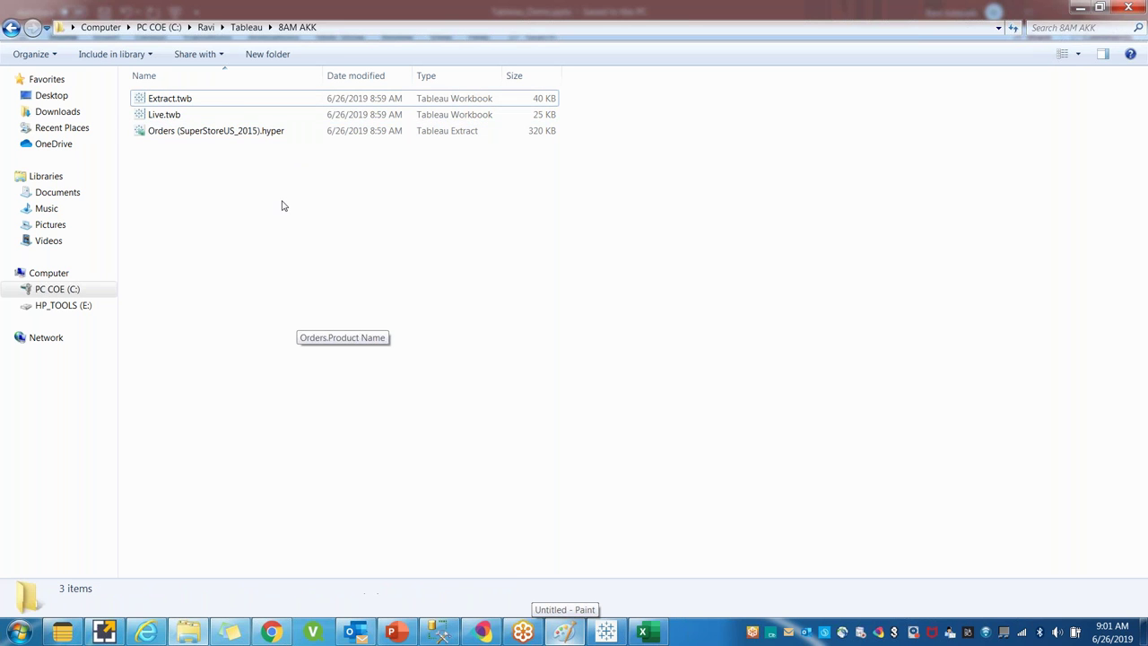
click(239, 102)
ctrl+click(242, 131)
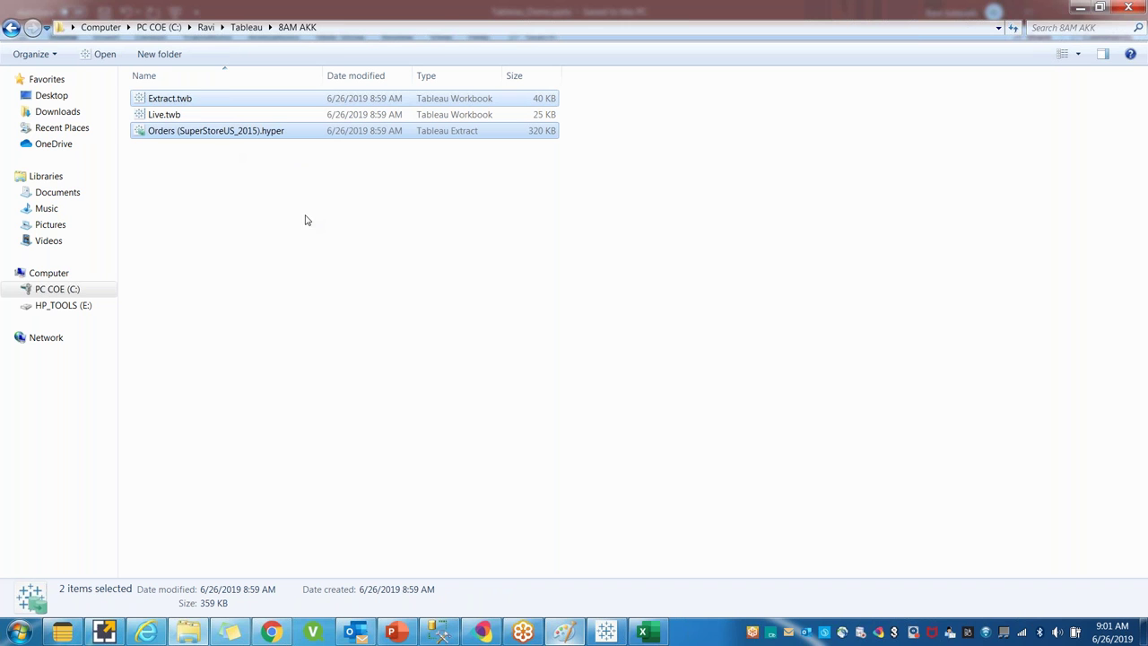
Step: Check the Orders extract connection in Tableau, then return to File Explorer and inspect Live.twb
click(604, 630)
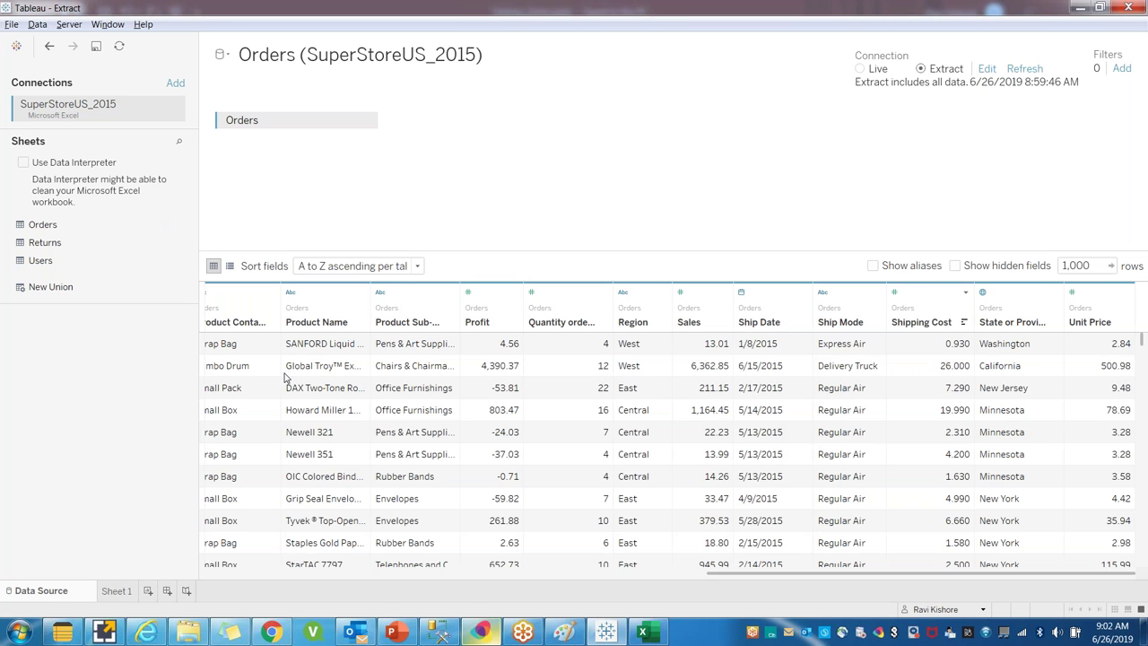
key(alt+Tab)
click(229, 162)
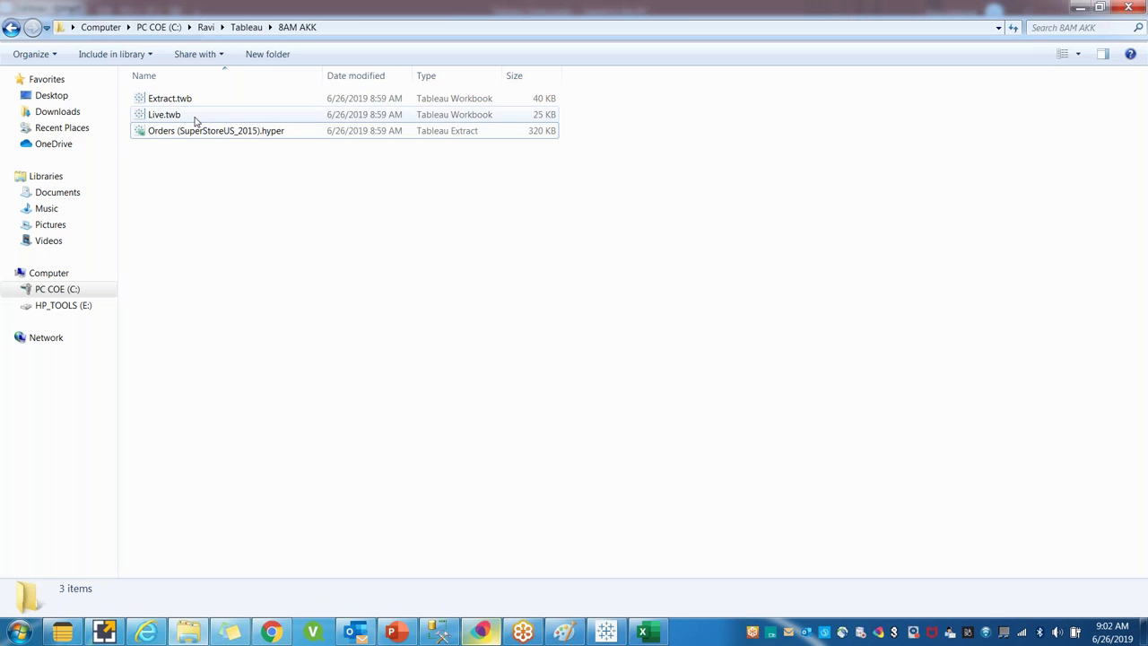
click(194, 115)
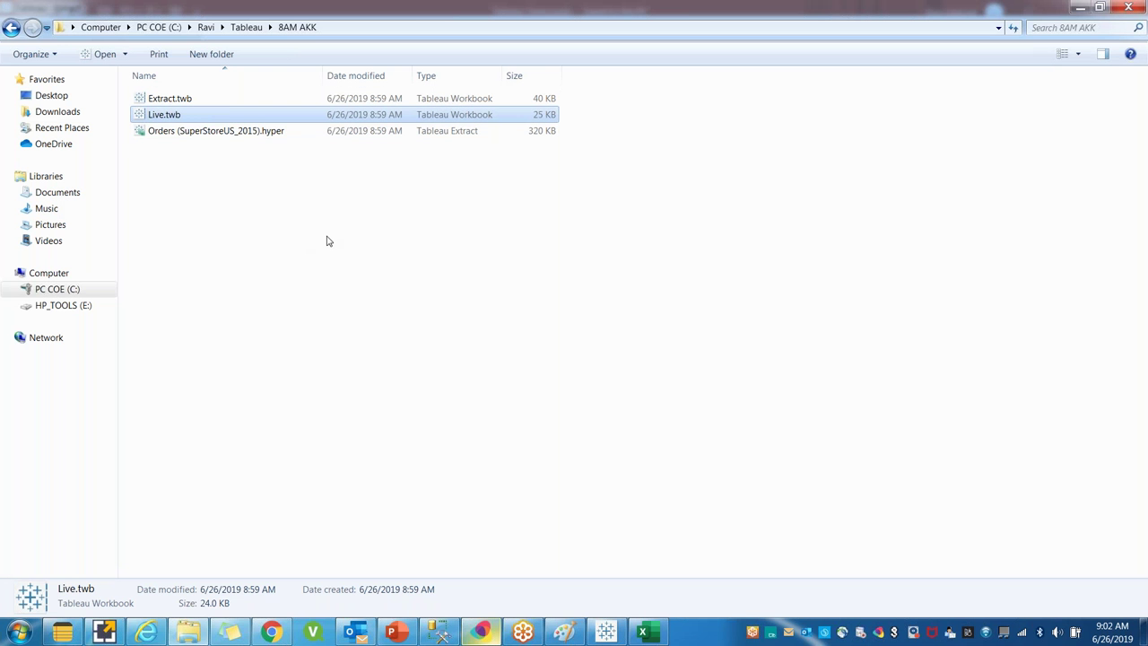
Step: Switch to the Tableau_Demo presentation in PowerPoint and show slide 9, "Flexibility to Choose How You Work With Data"
key(alt+Tab)
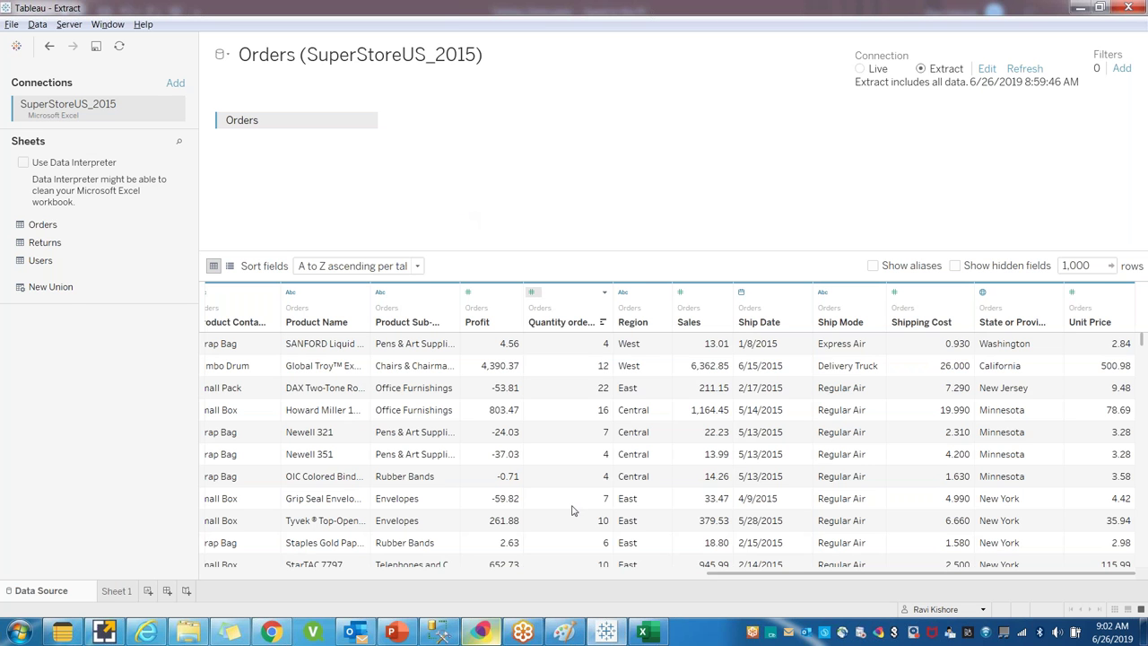
click(392, 631)
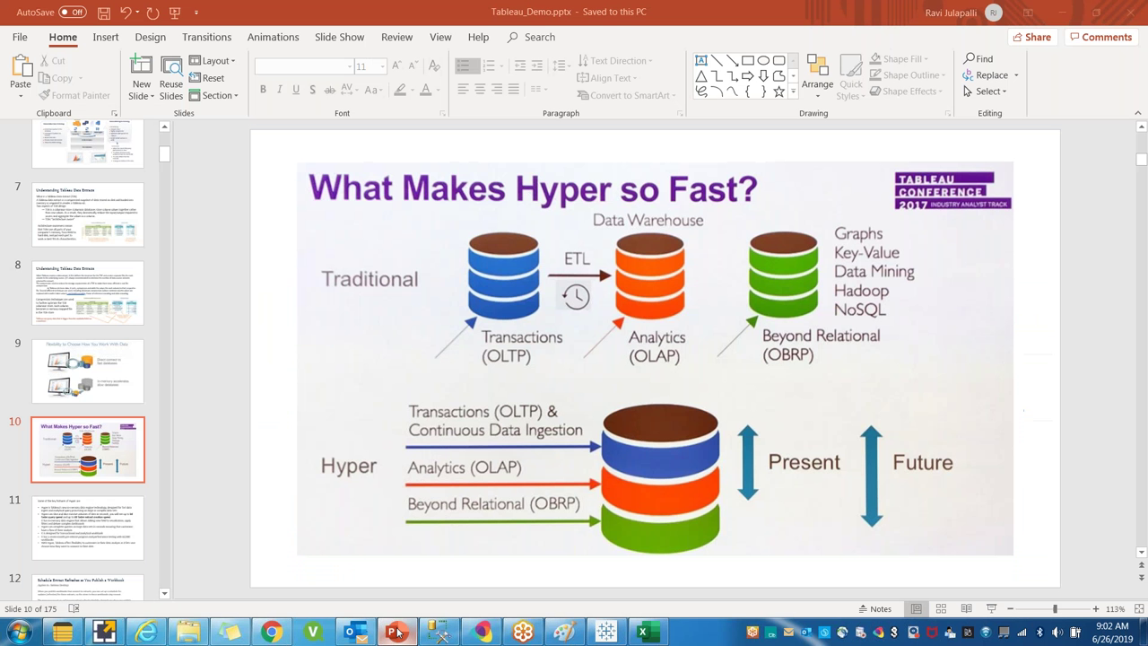
click(110, 382)
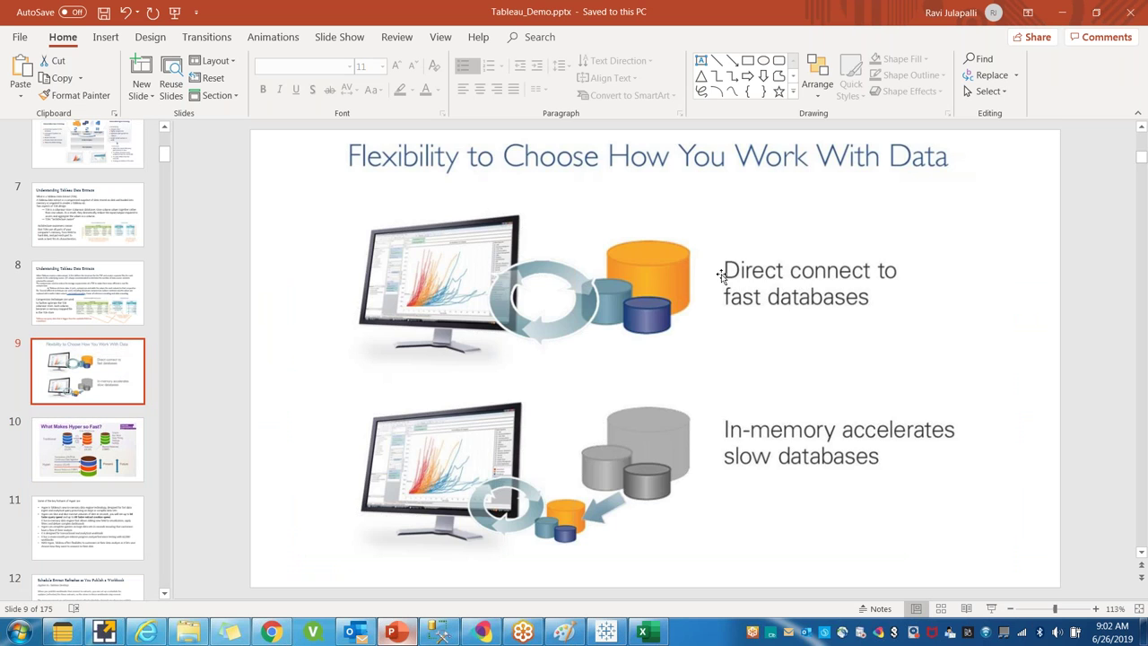
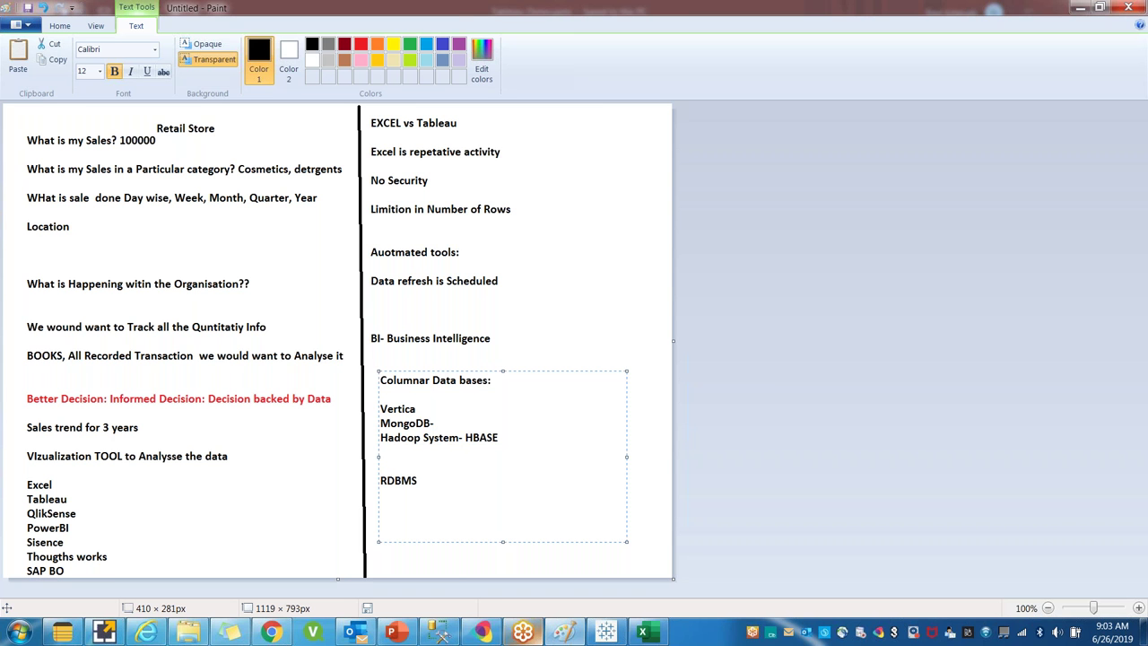
Step: List SQL, Oracle and MYSQL on separate lines under RDBMS in the Paint notes and move the text box up below "BI- Business Intelligence"
key(Return)
key(Return)
text(SQL)
key(Return)
text(ORacle)
key(BackSpace)
key(BackSpace)
key(BackSpace)
key(BackSpace)
key(BackSpace)
text(racle)
key(Return)
text(MYSLQL)
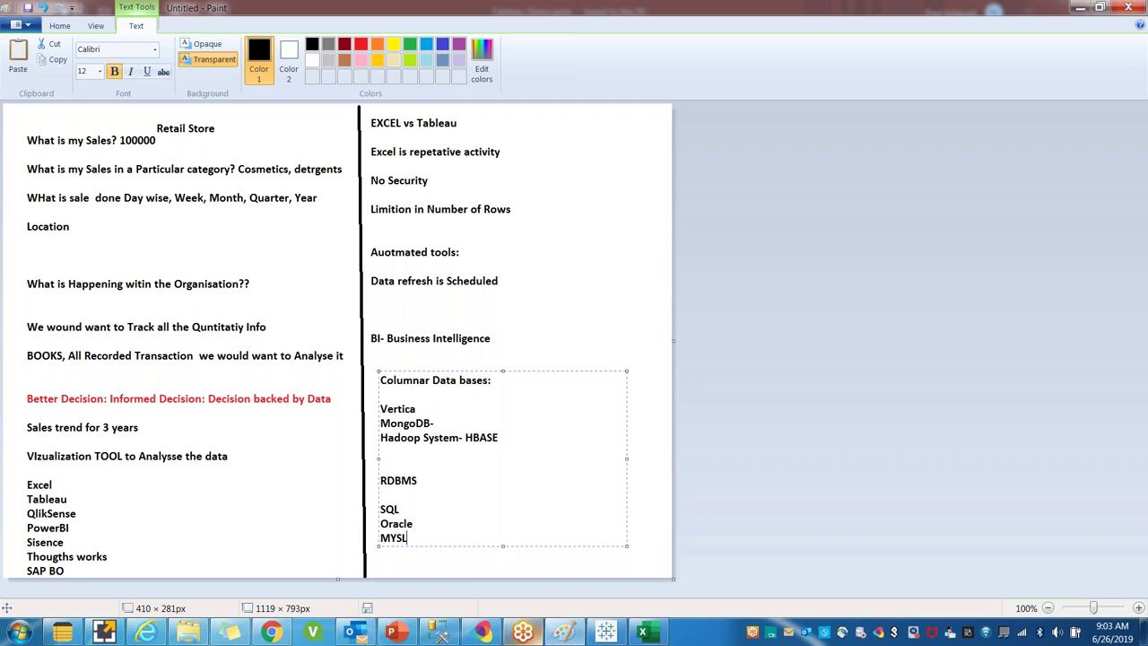
key(BackSpace)
key(BackSpace)
key(BackSpace)
key(BackSpace)
key(BackSpace)
key(BackSpace)
text(MYSQL)
key(Return)
drag(560, 373, 551, 355)
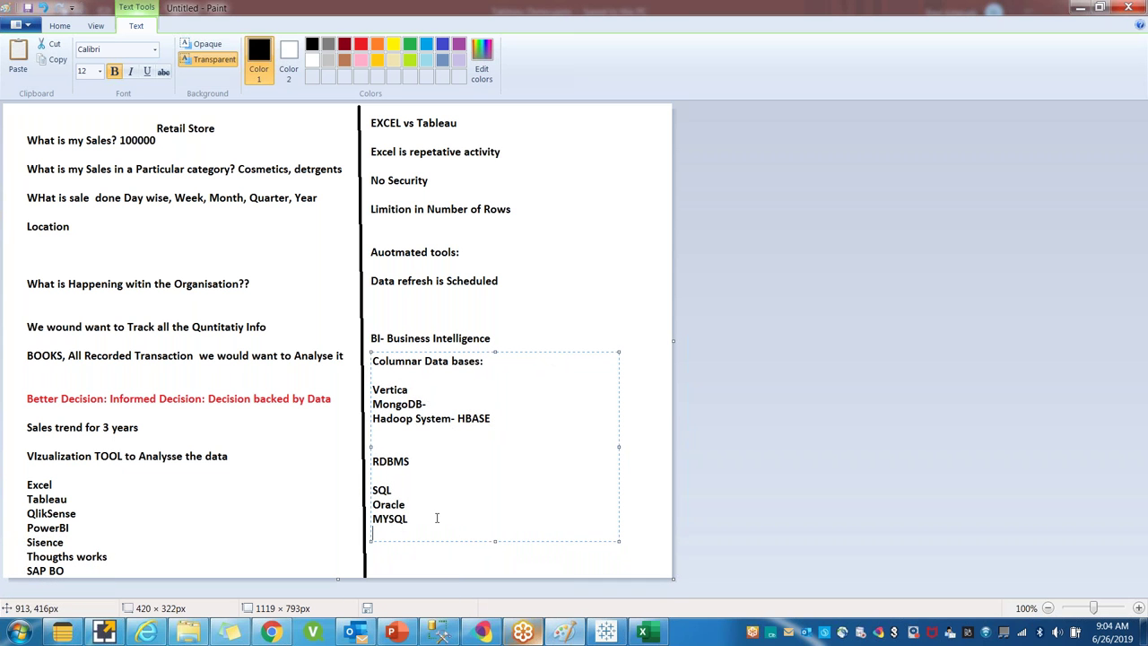
Step: Append "- SLOW DATA" to the RDBMS heading in the text box
drag(437, 517, 378, 461)
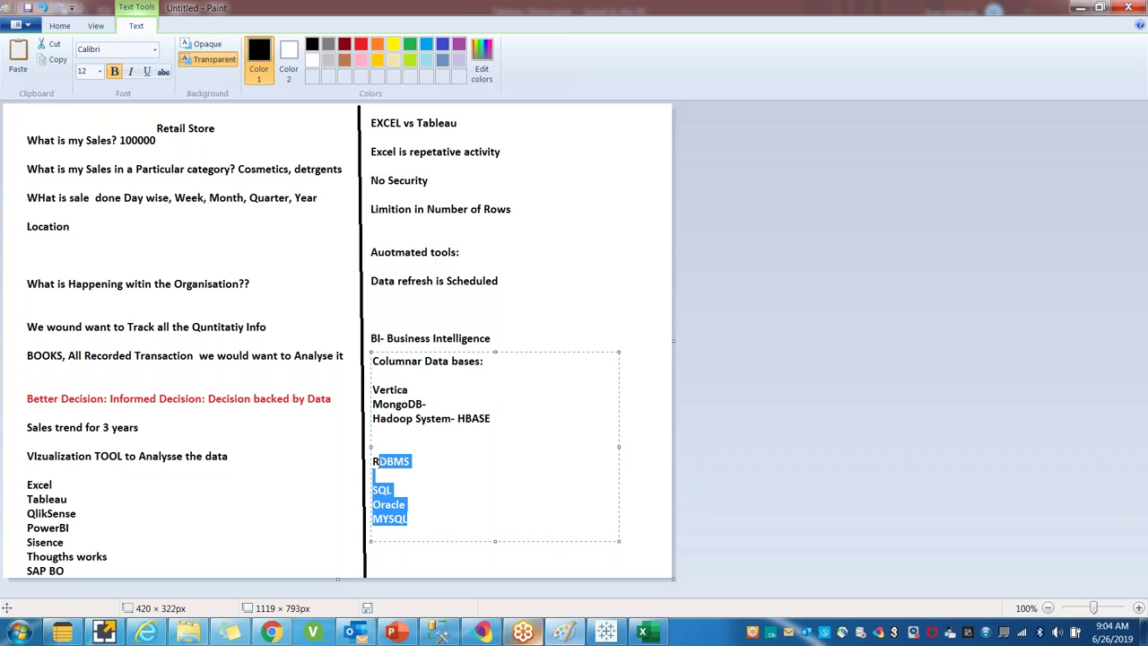
click(430, 461)
text(-)
text( OLT)
key(BackSpace)
key(BackSpace)
key(BackSpace)
text(SWLO)
key(BackSpace)
key(BackSpace)
key(BackSpace)
text(LOW)
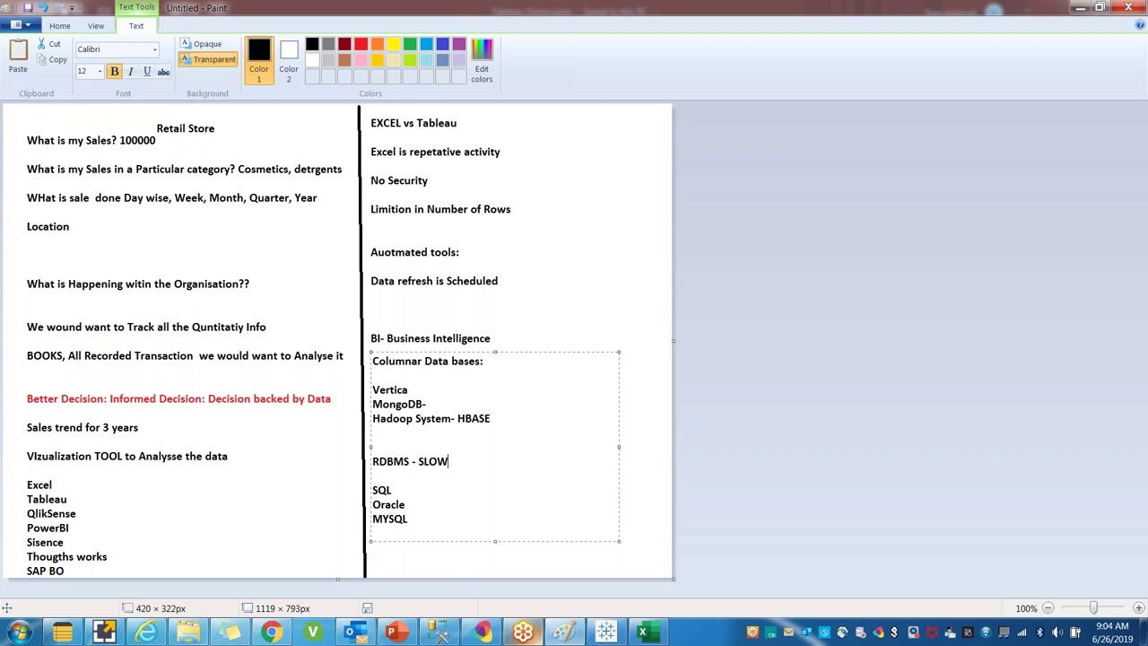
text(DATA)
click(446, 487)
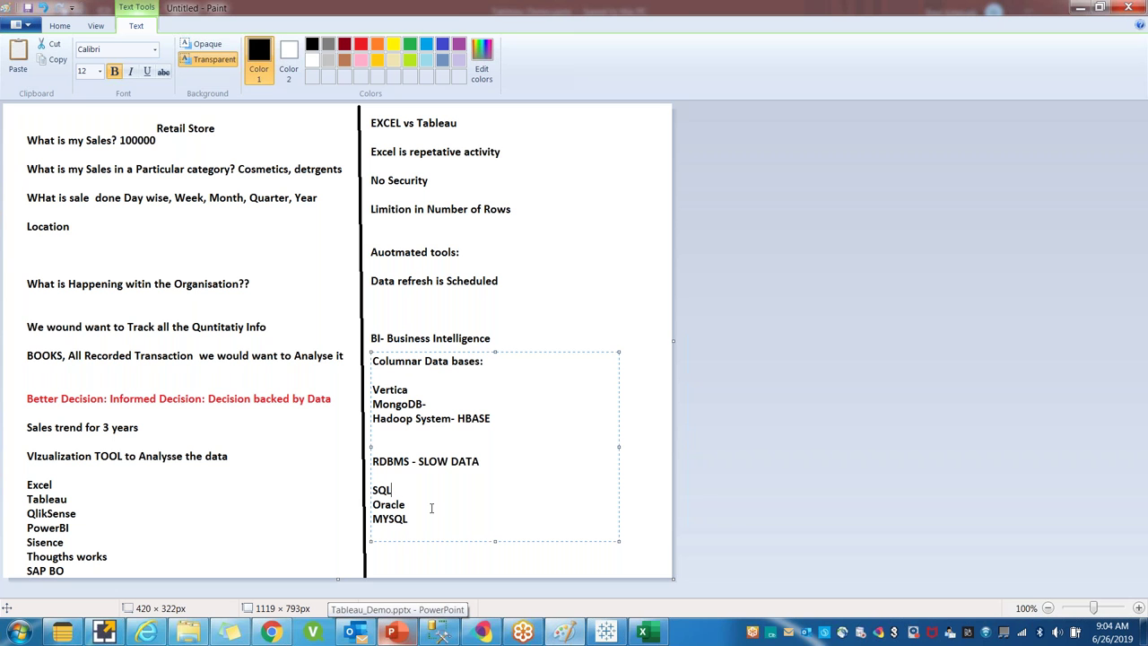
Step: Append "- FASTER DATA BASES" to the Columnar Data bases heading, then shift the text box slightly down and commit it
click(495, 367)
text(- FASTER DATA BASES)
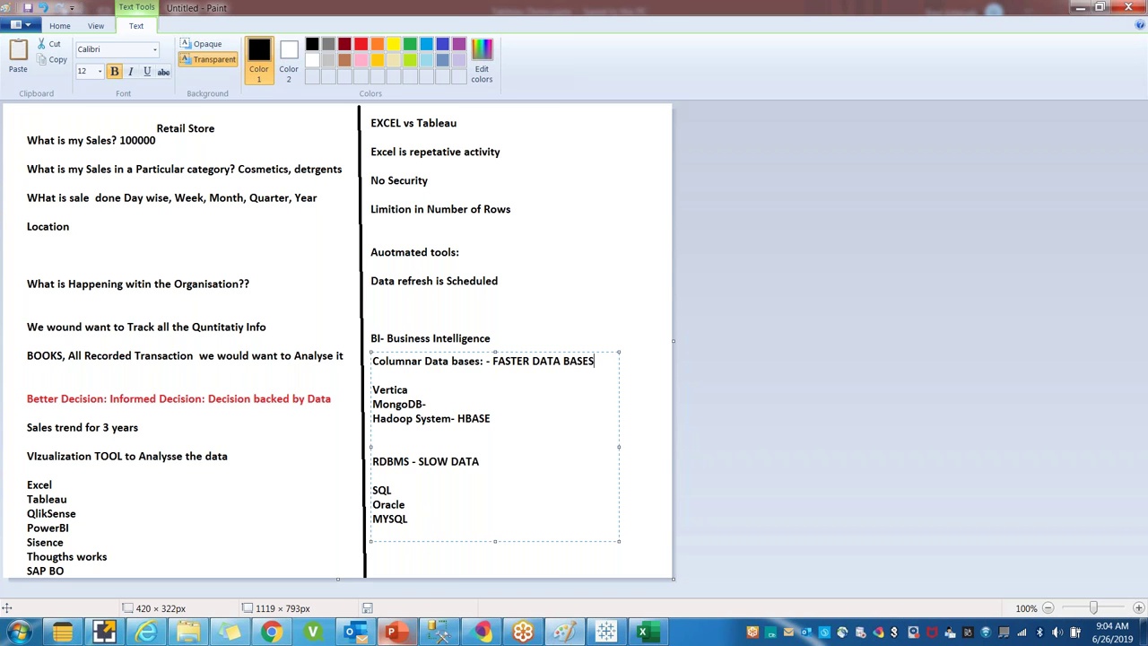
triple_click(523, 420)
drag(441, 392, 373, 363)
click(478, 398)
drag(496, 418, 372, 359)
click(525, 427)
drag(542, 358, 539, 381)
click(574, 561)
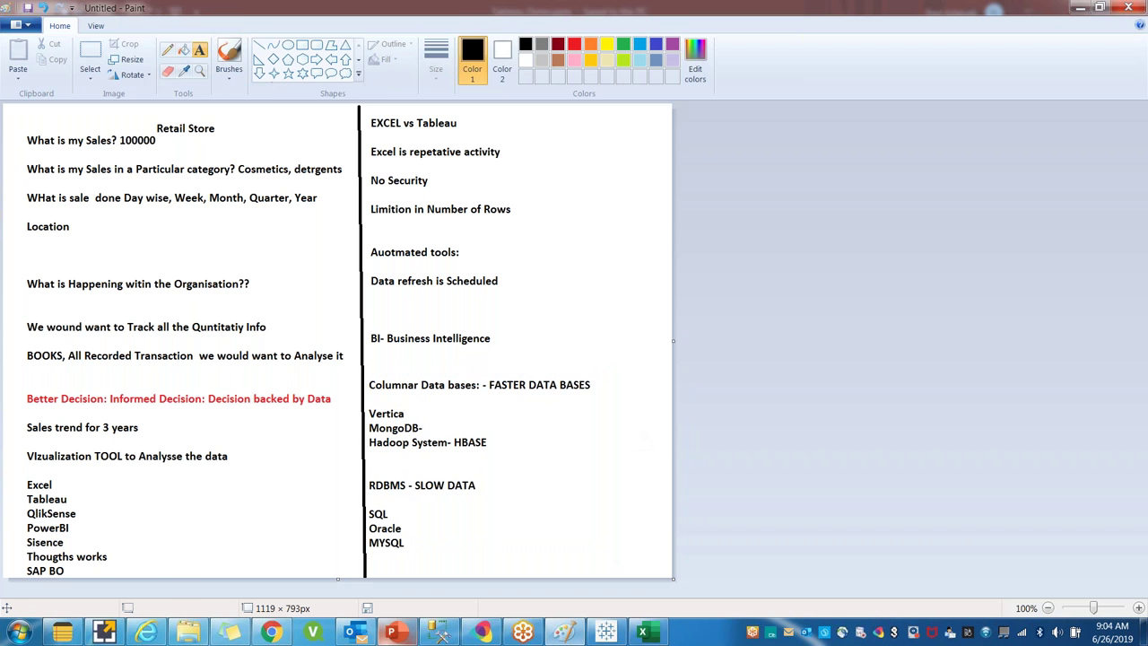
Step: Switch to Tableau and back to File Explorer to inspect Live.twb in the 8AM AKK folder
click(606, 633)
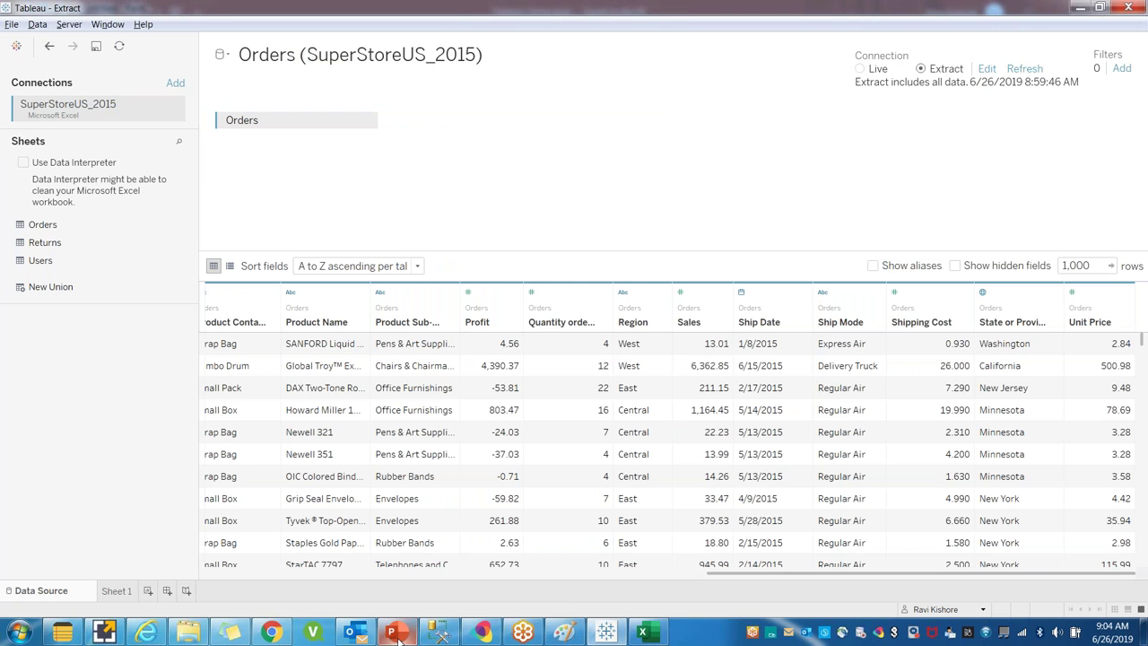
click(188, 632)
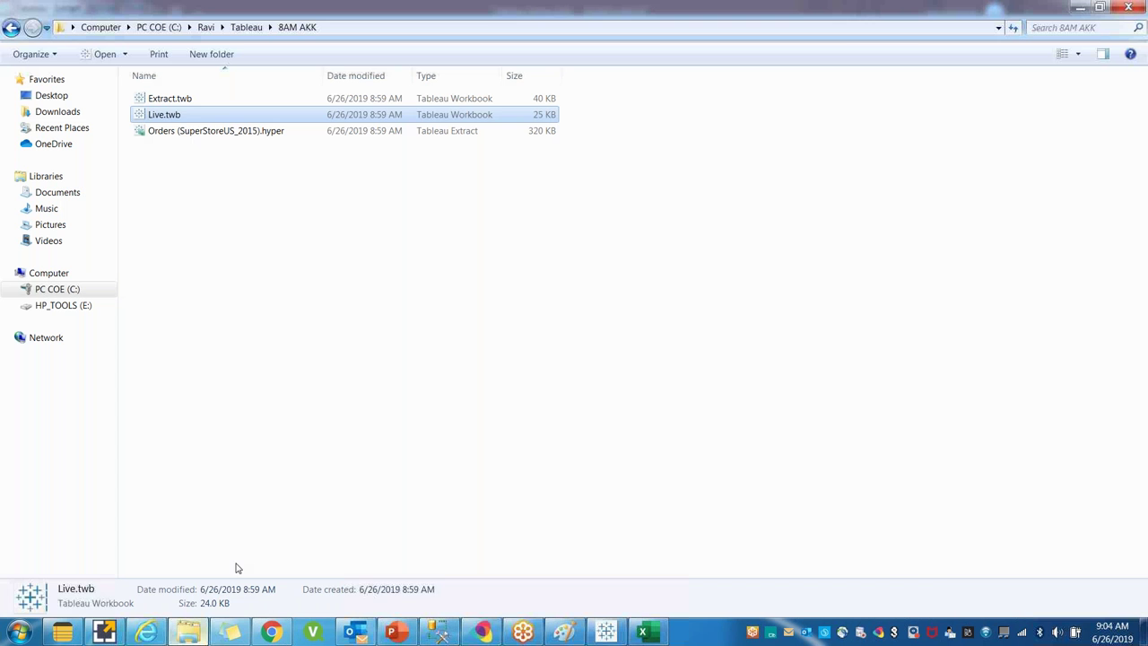
click(238, 568)
click(168, 116)
Step: Try to delete the Orders (SuperStoreUS_2015).hyper extract from the 8AM AKK folder
click(205, 131)
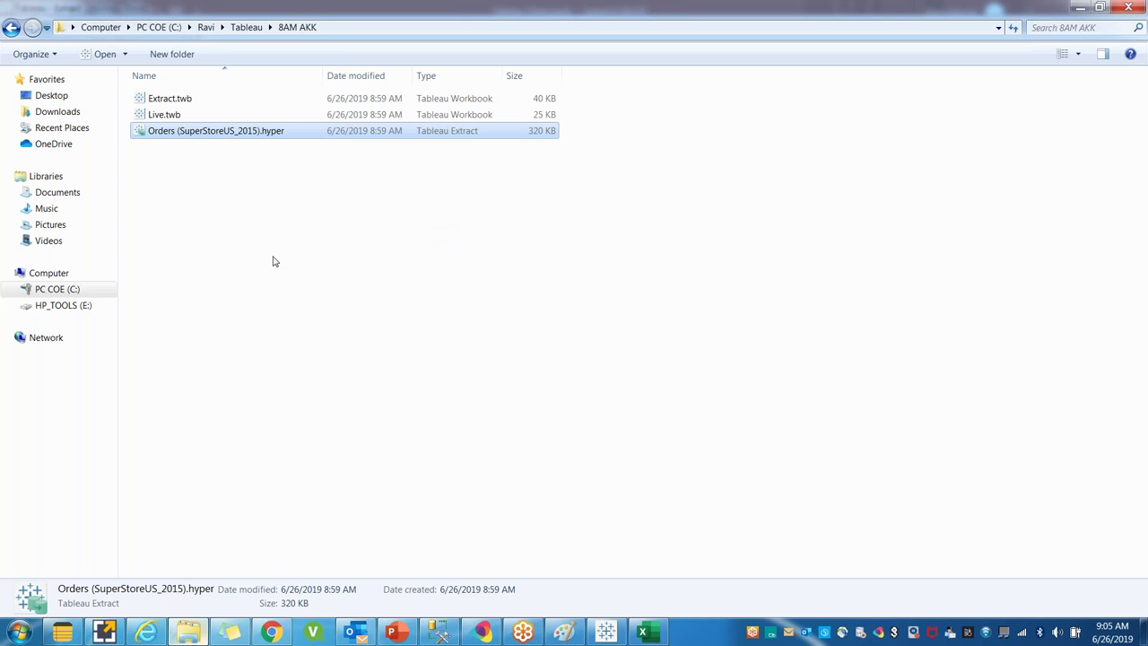
key(Delete)
key(Return)
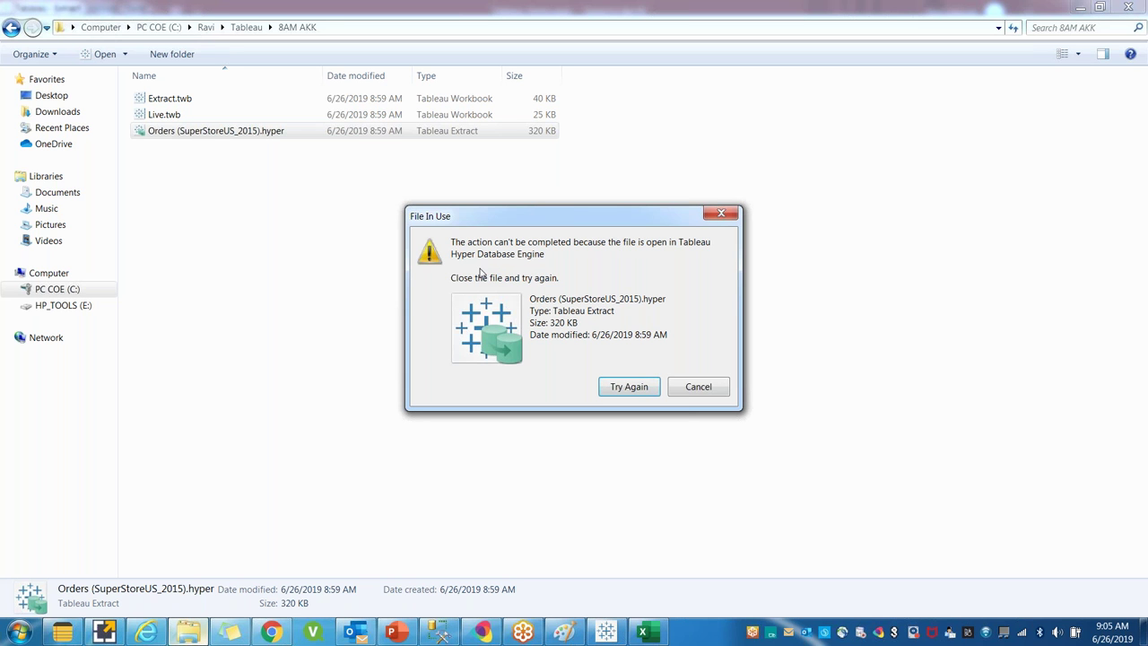
click(690, 389)
click(268, 180)
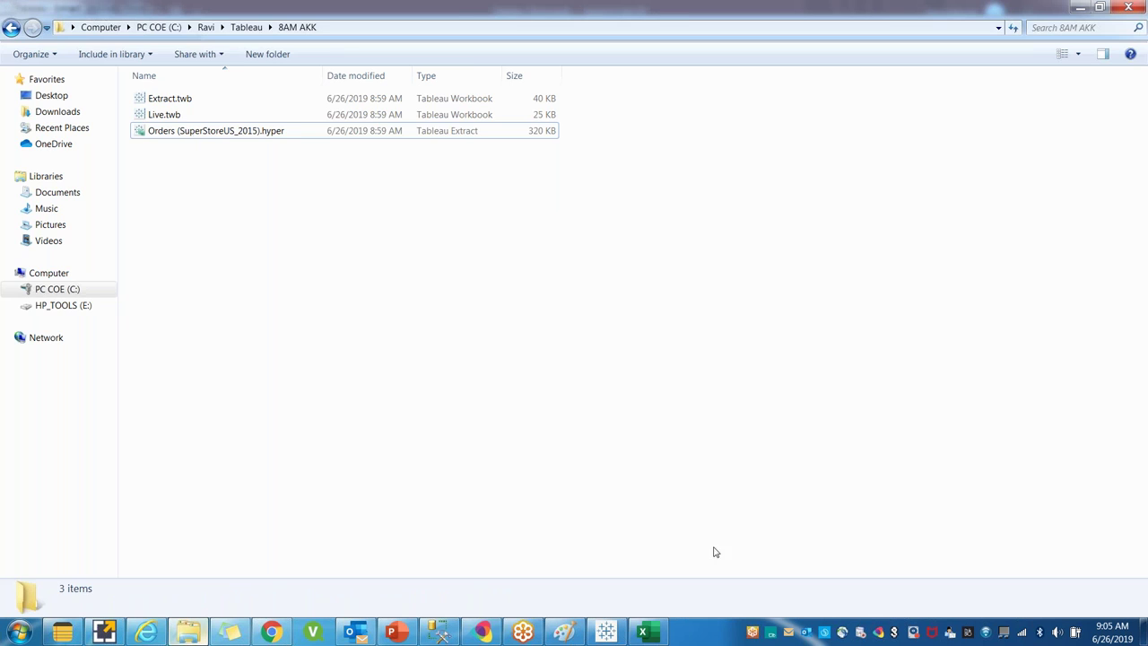
Step: Switch to SQL Server Management Studio to view the query on the master database's tables, then return to Tableau
key(alt+Tab)
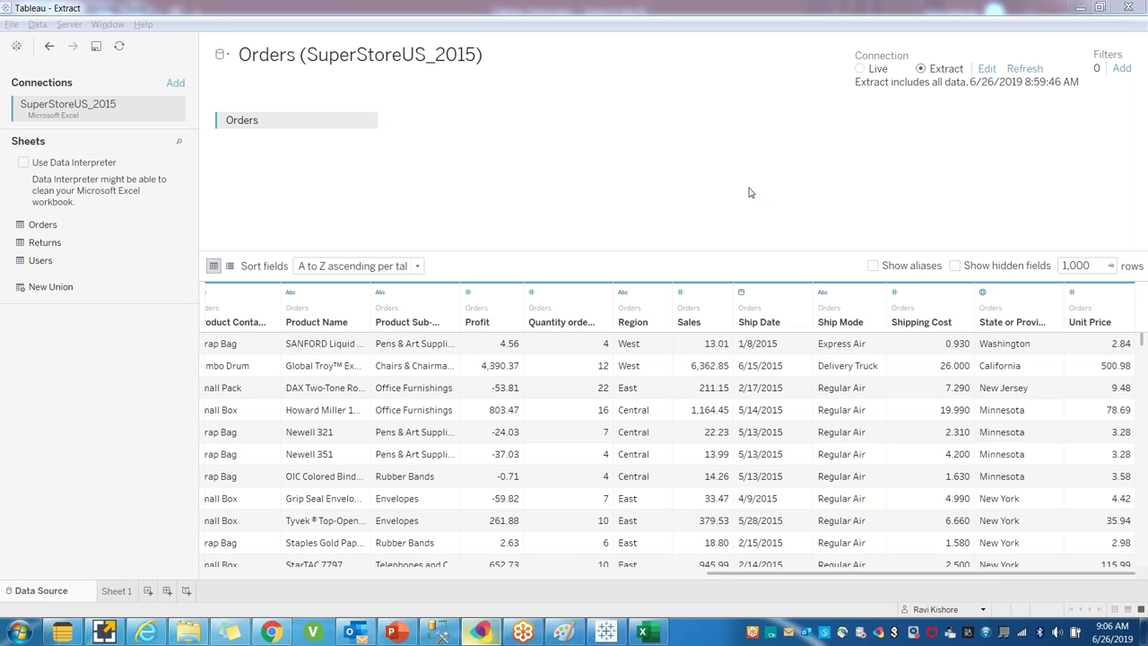
click(438, 633)
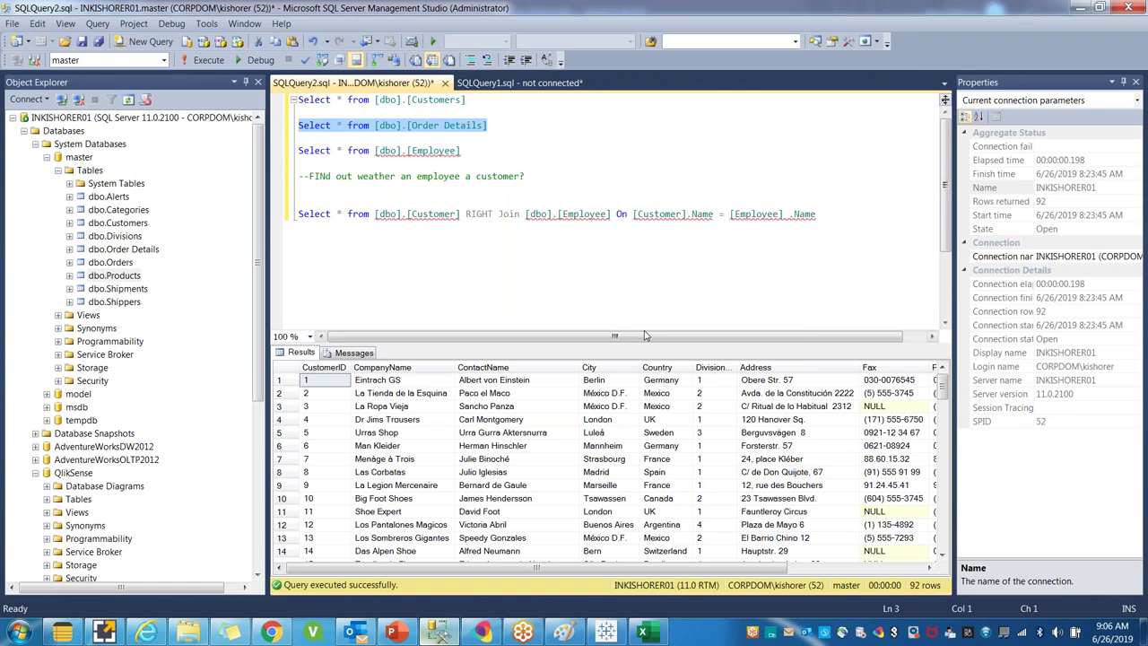
key(alt+Tab)
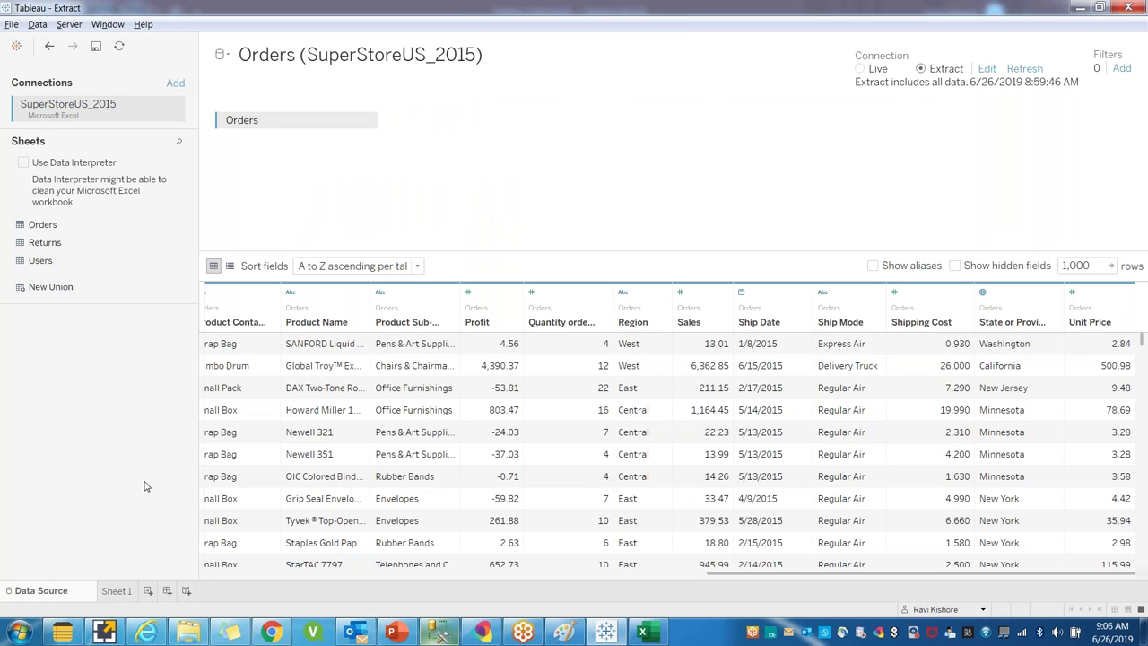
click(607, 632)
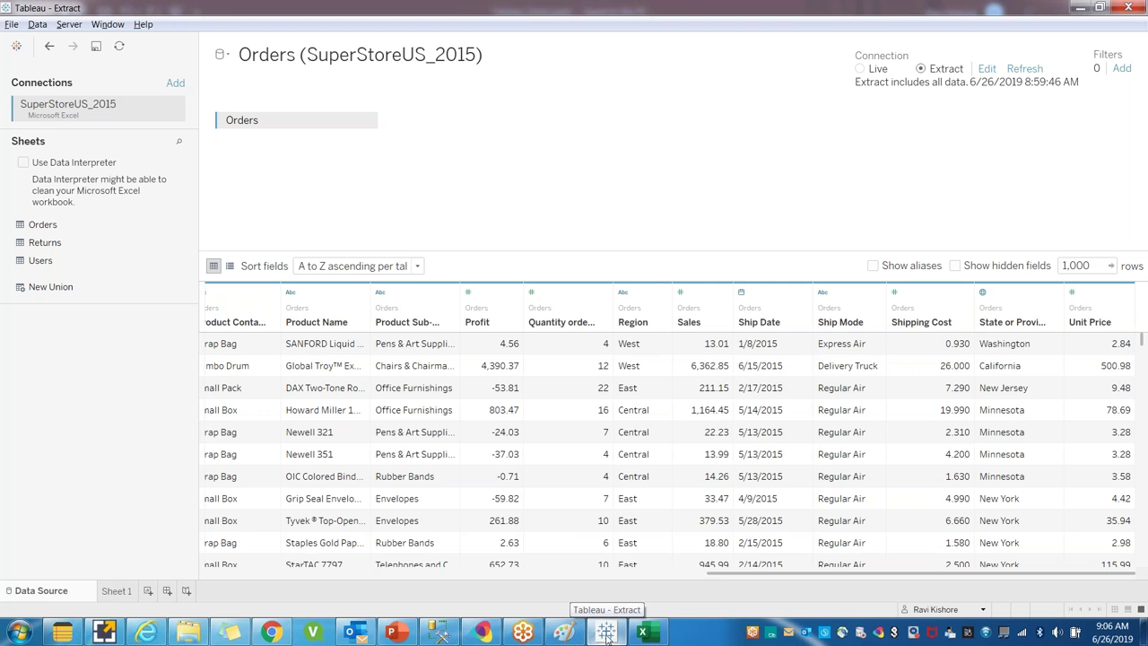
click(607, 632)
click(607, 633)
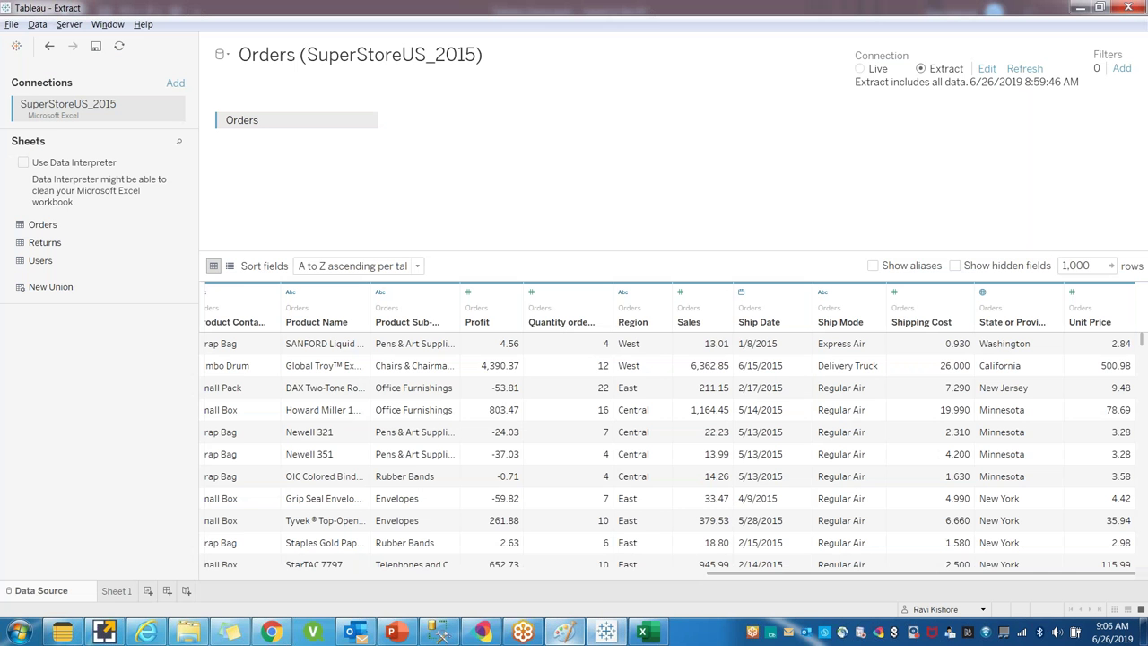
Step: Open Tableau's start page and examine the full list of server connectors
click(18, 47)
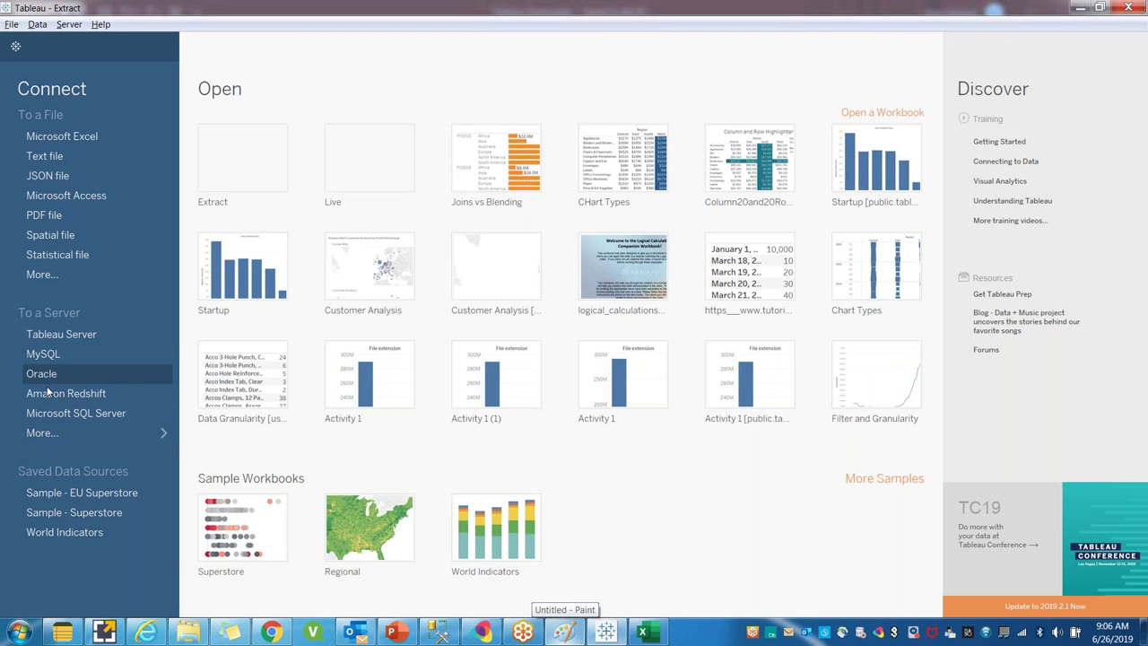
click(65, 435)
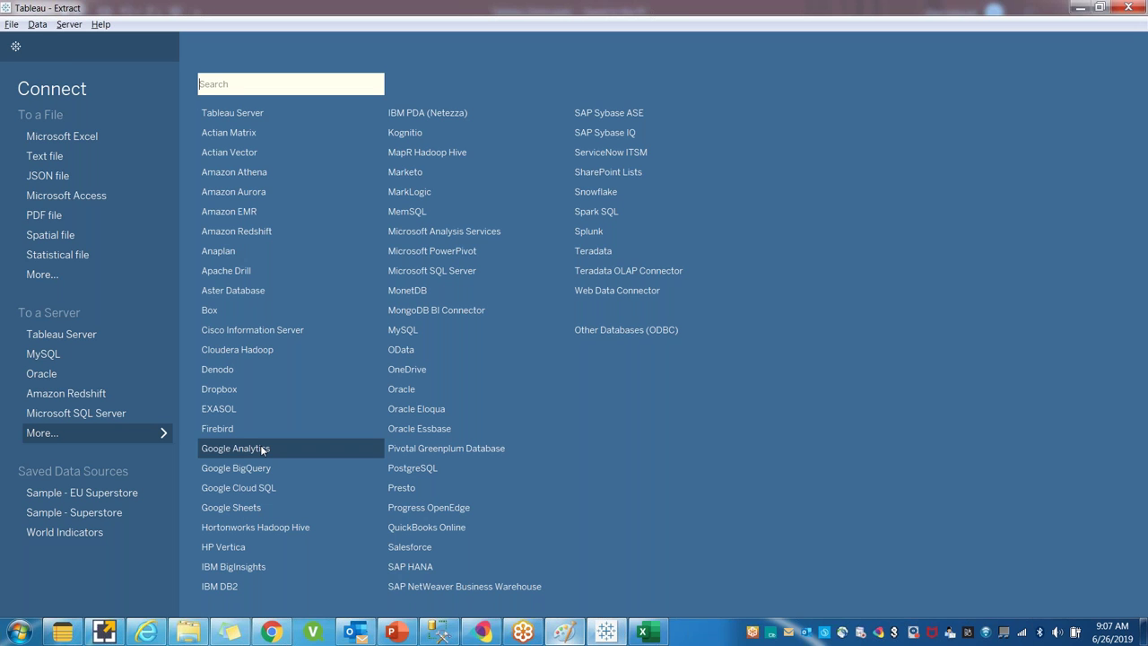
click(260, 445)
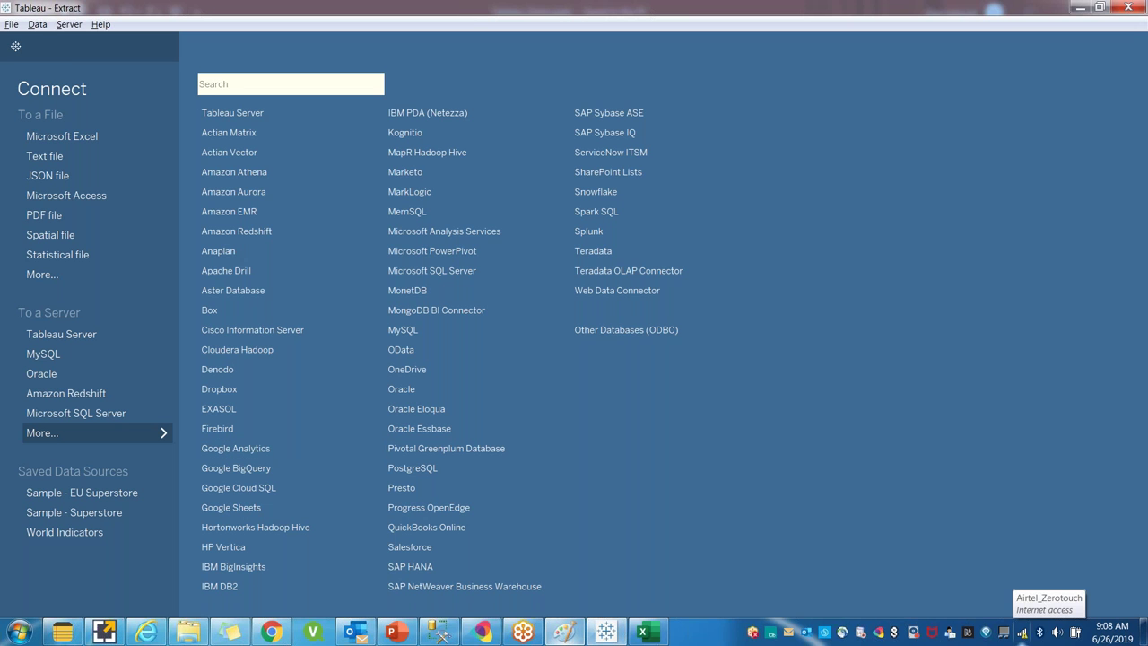
click(1028, 635)
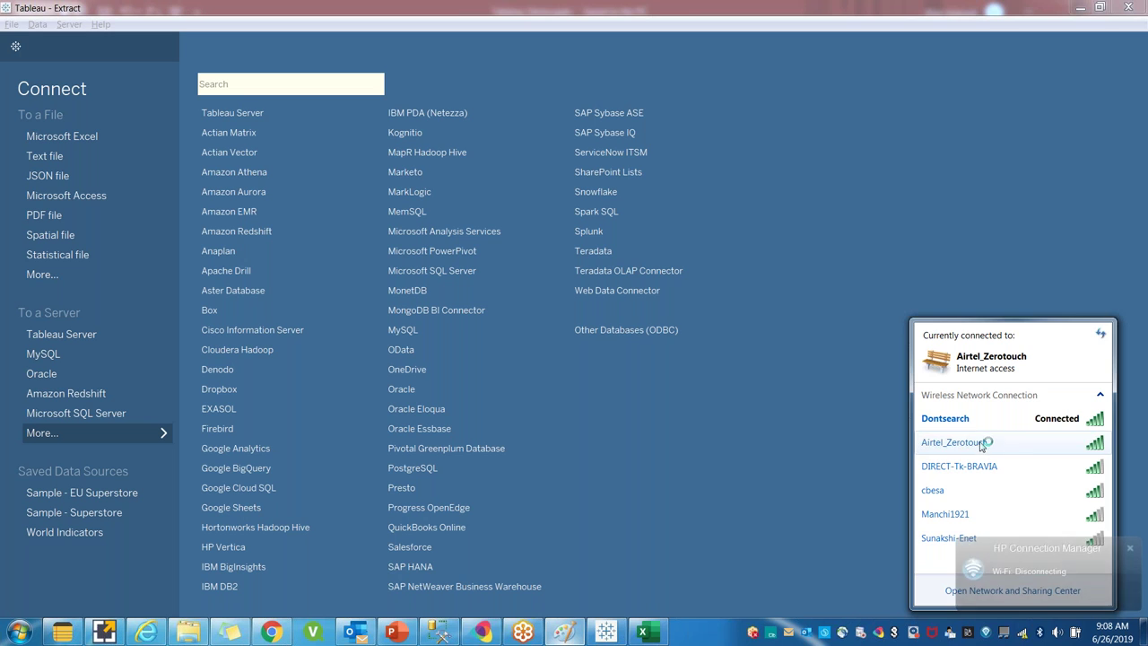
key(Escape)
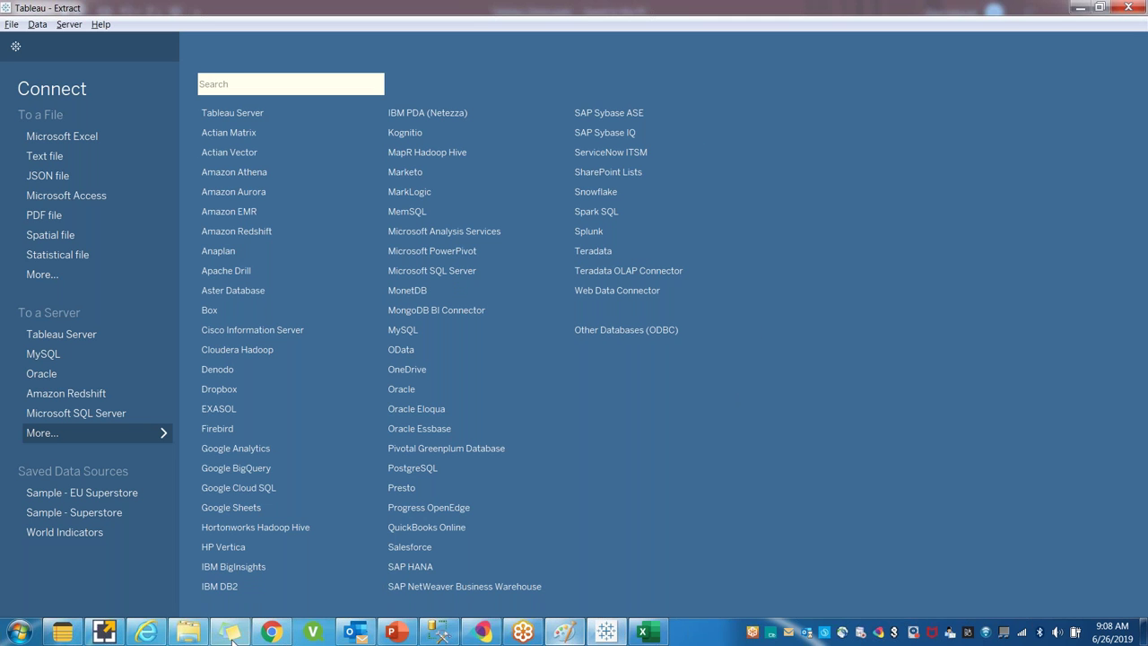
Step: Open Tableau Content.xlsx from the Tableau folder in File Explorer and view the Tableau Prep outline from its beginning
click(188, 632)
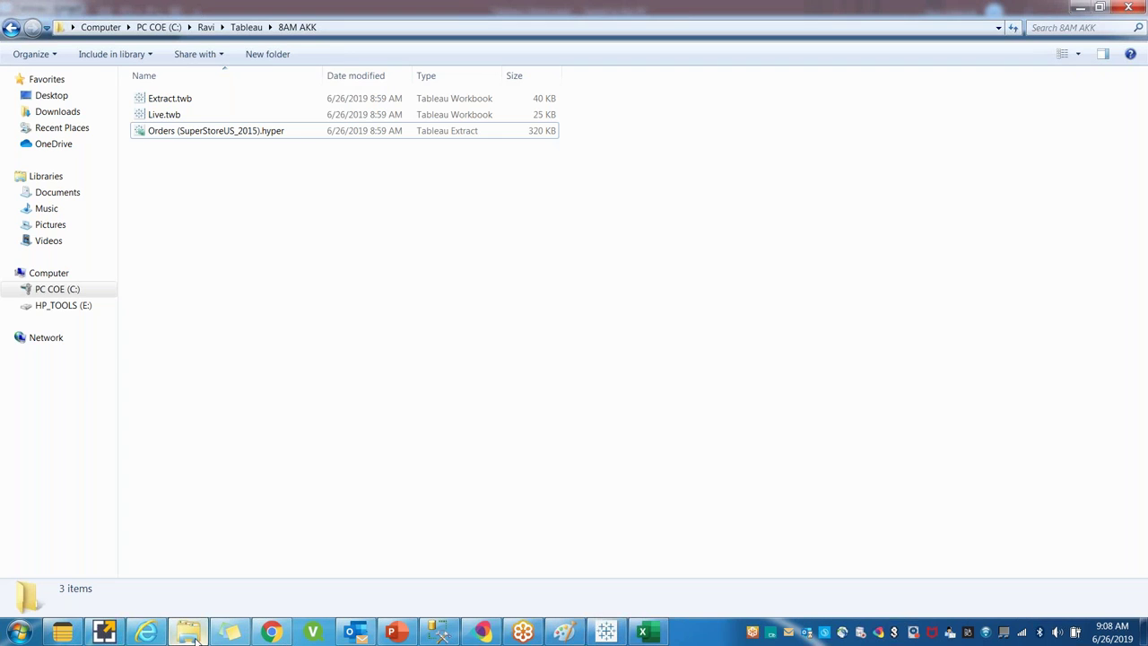
click(240, 28)
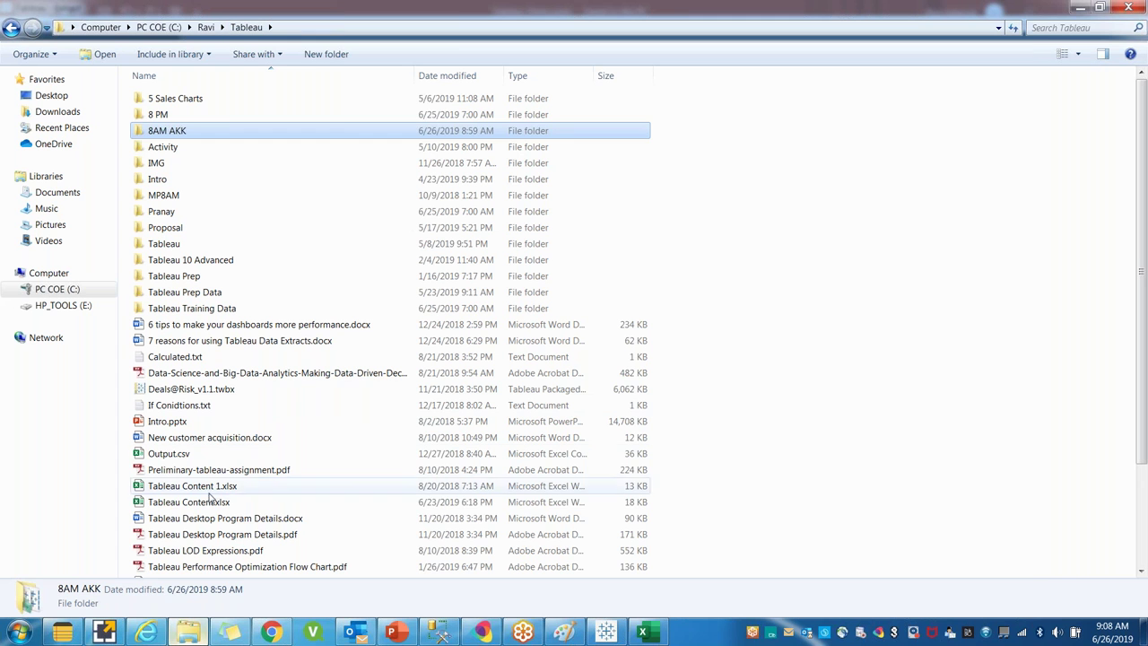
double_click(188, 502)
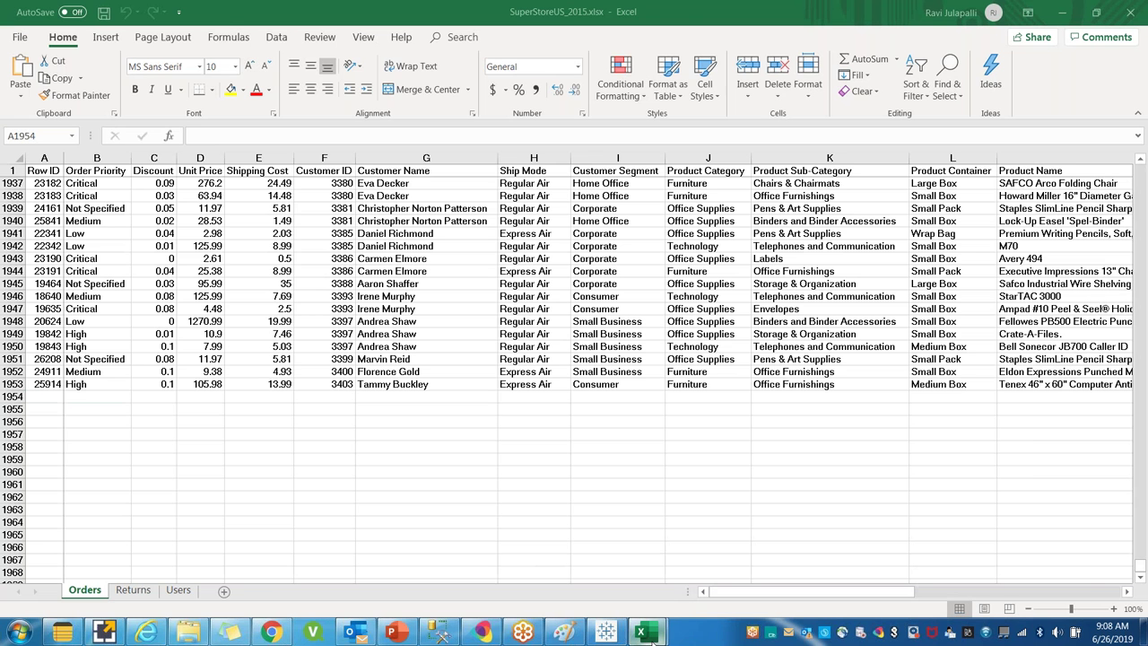
scroll(236, 293, down, 7)
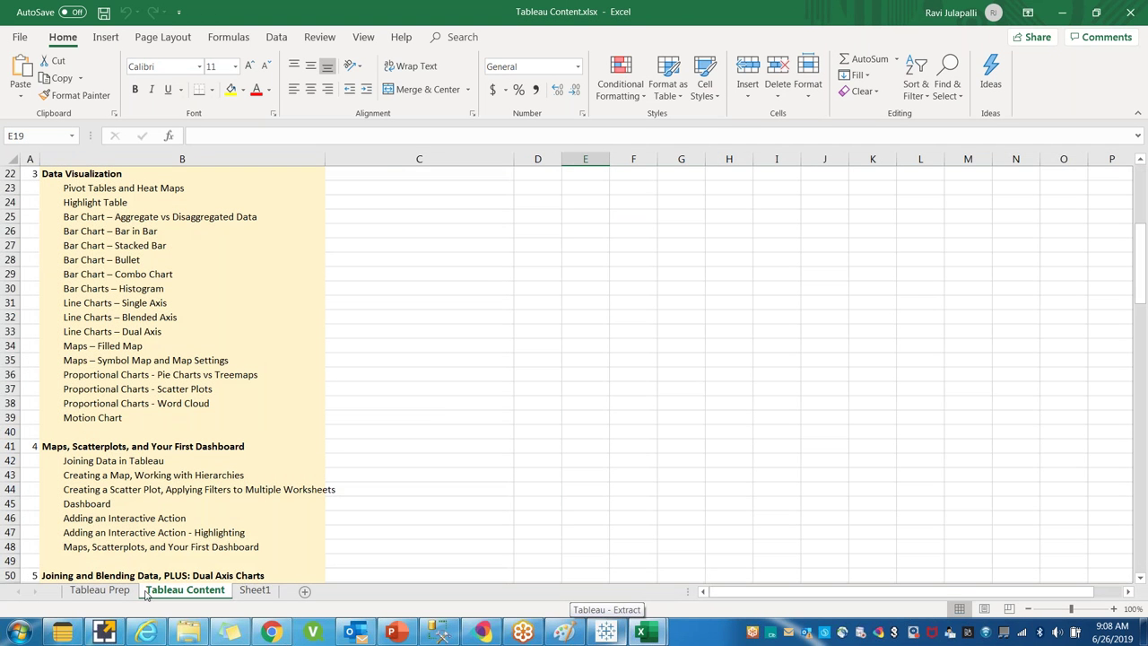
click(100, 591)
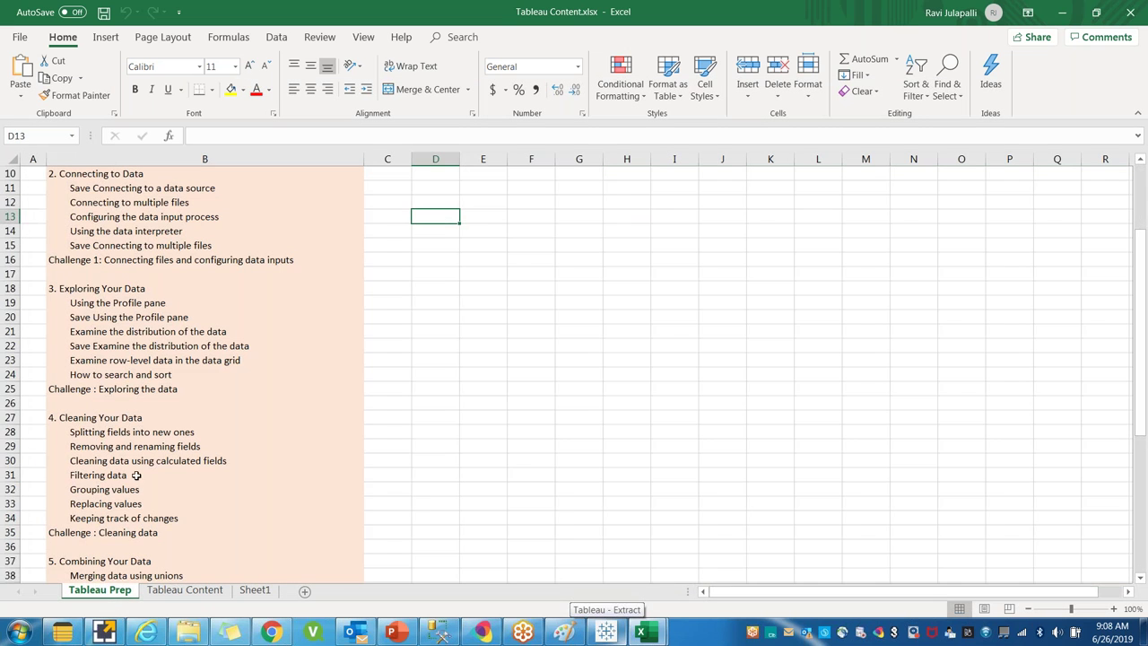
scroll(197, 505, up, 3)
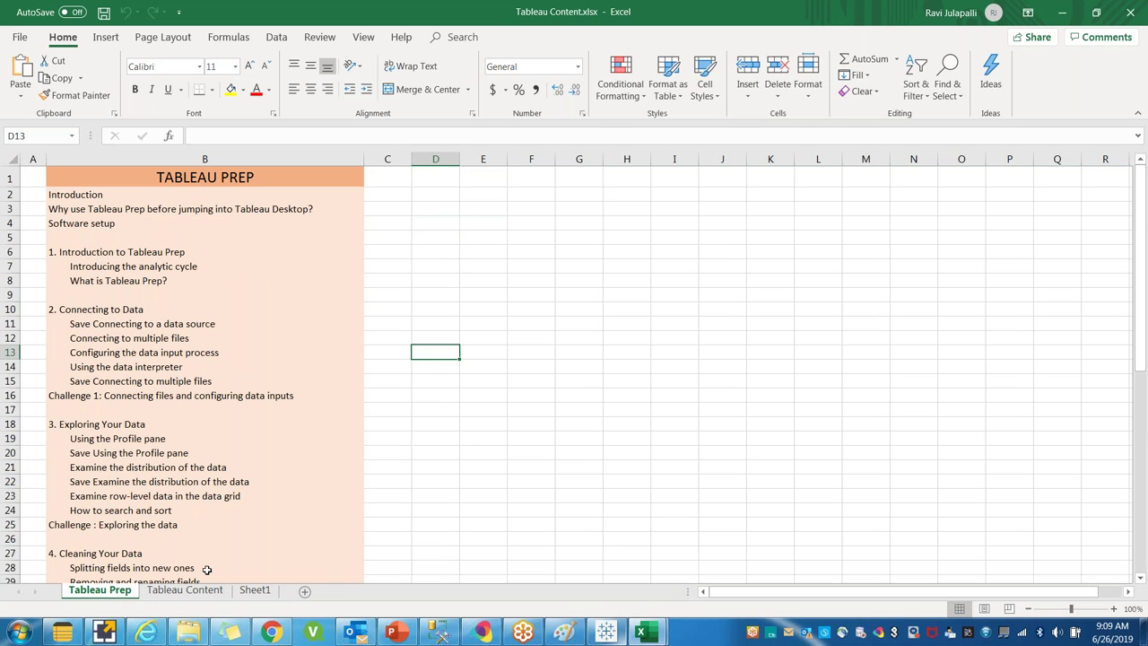
Step: Highlight the first two numbered topic sections on the Tableau Content sheet, cells B6:B20
click(187, 594)
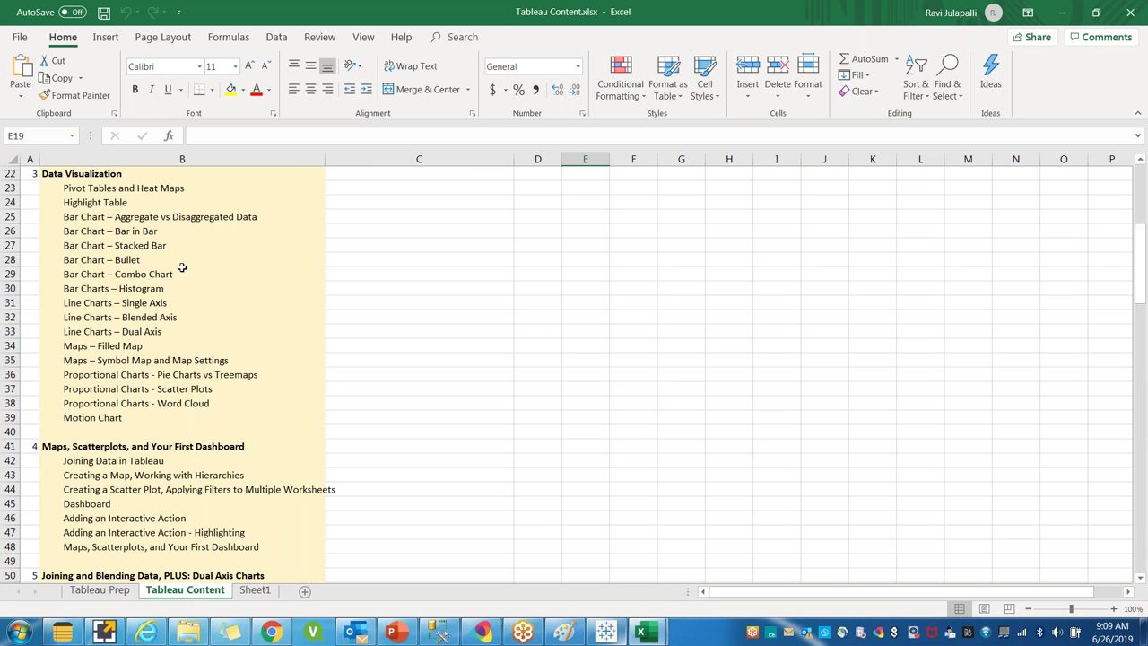
scroll(182, 270, up, 4)
scroll(184, 274, up, 3)
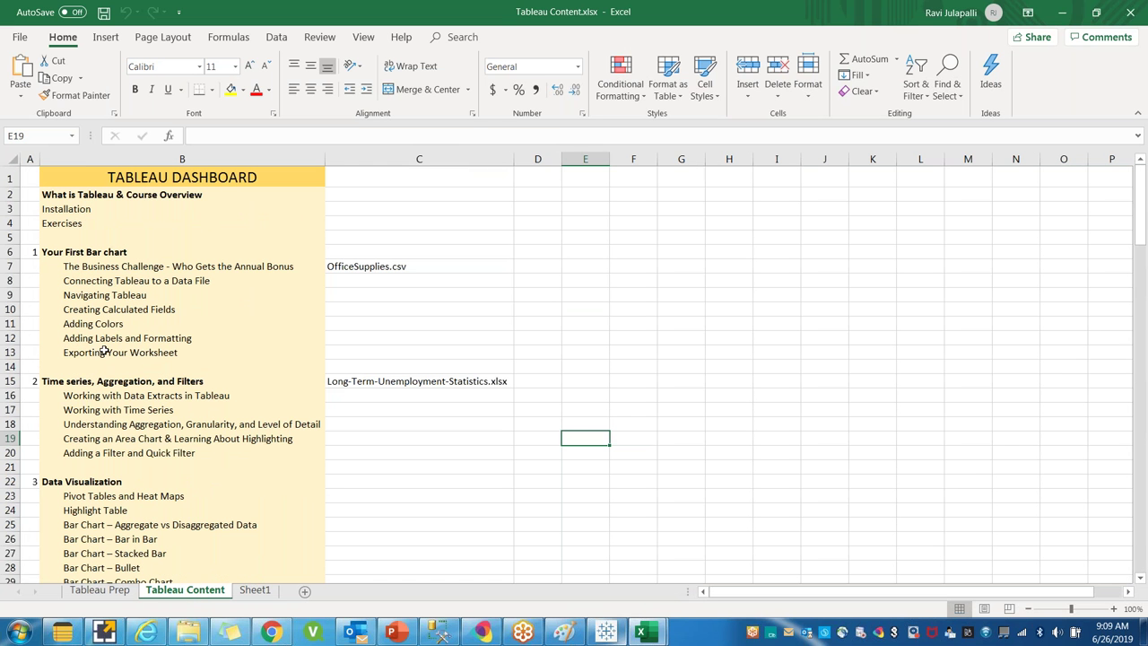
drag(141, 252, 153, 557)
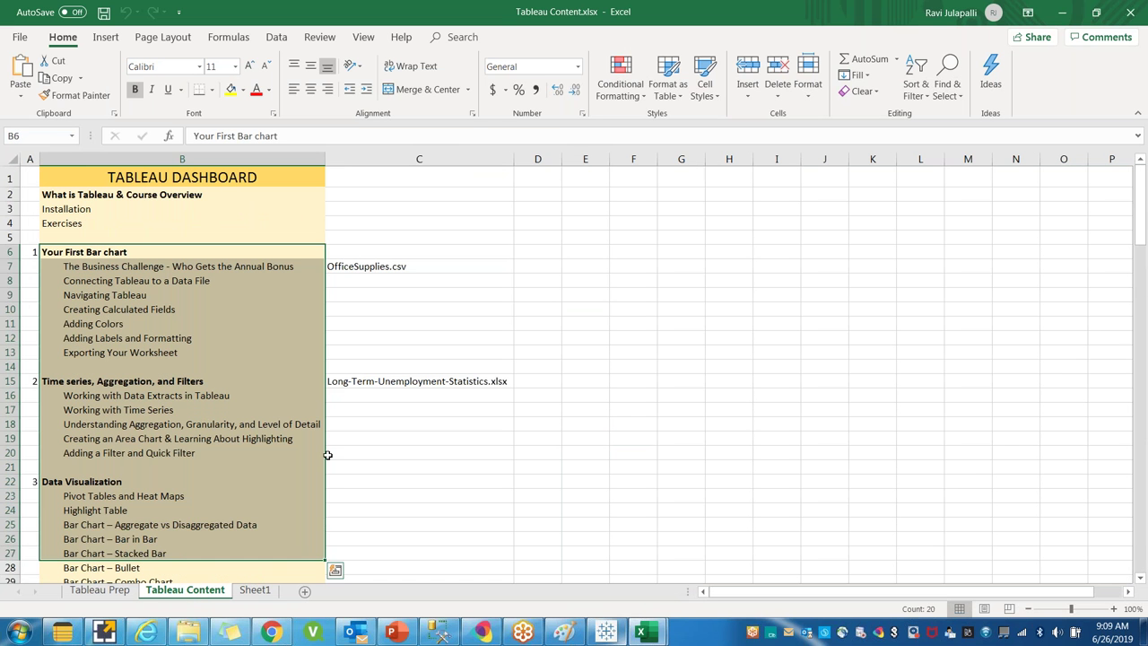
drag(117, 256, 147, 456)
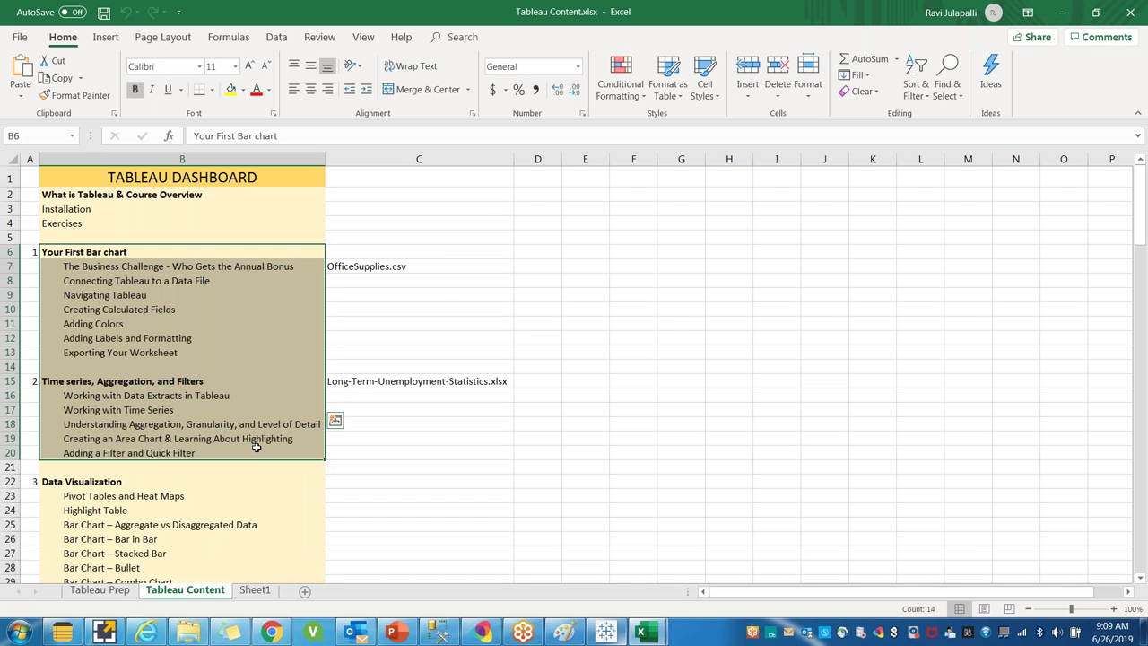
Step: Highlight the Done marks in C51:C57 beside the Joining and Blending Data topics
scroll(257, 447, down, 5)
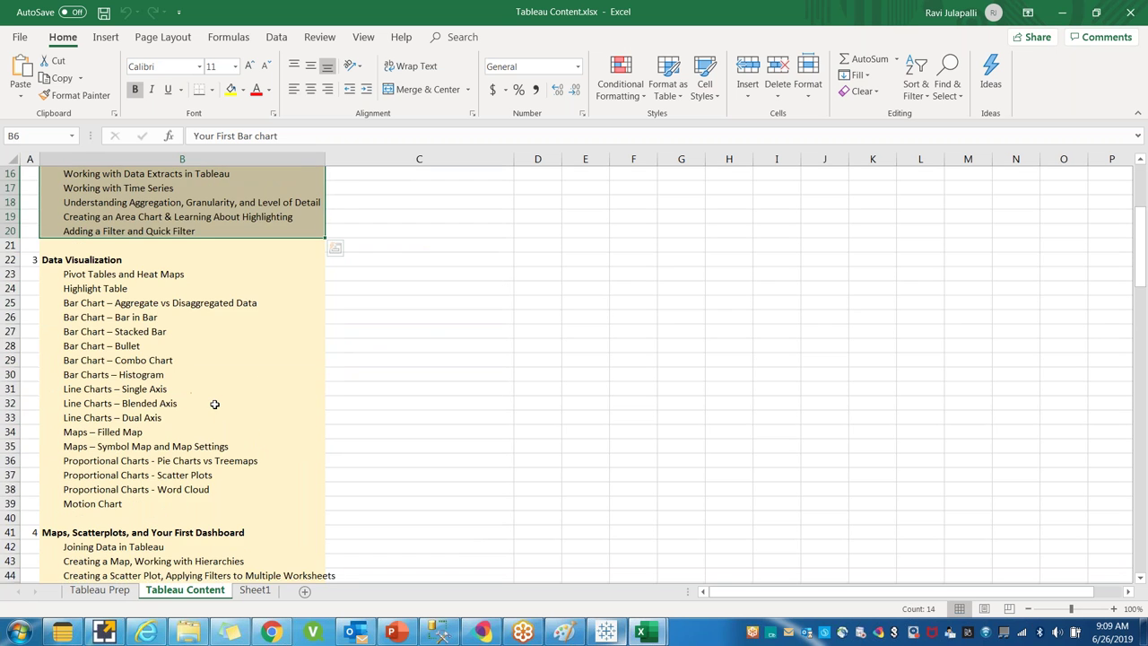
scroll(215, 405, down, 9)
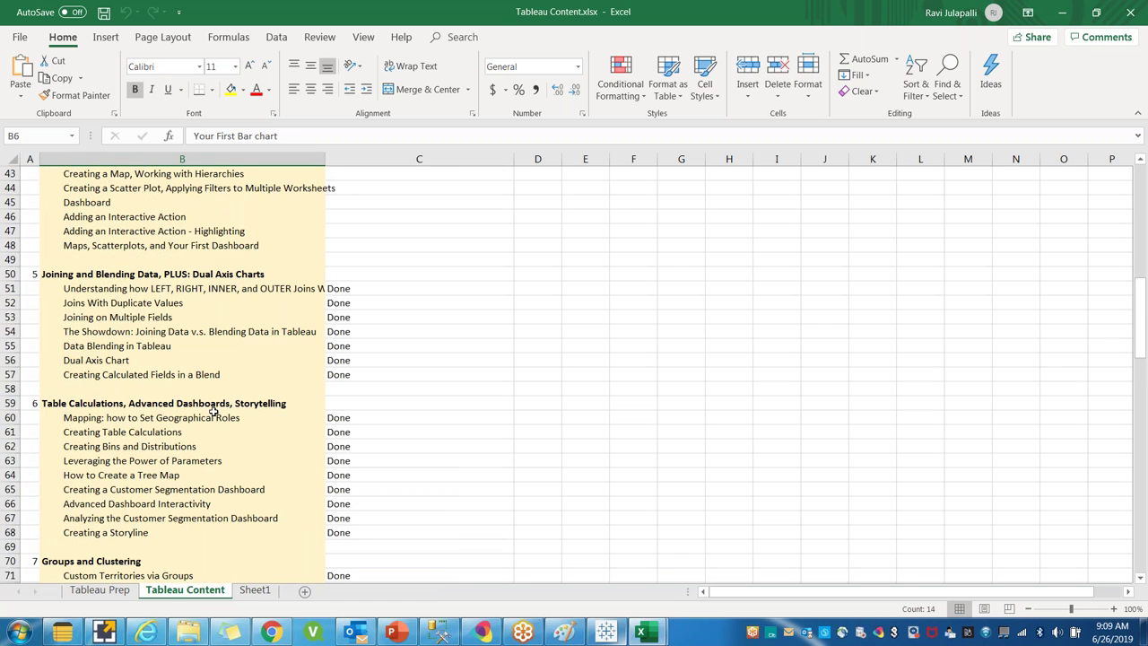
click(349, 289)
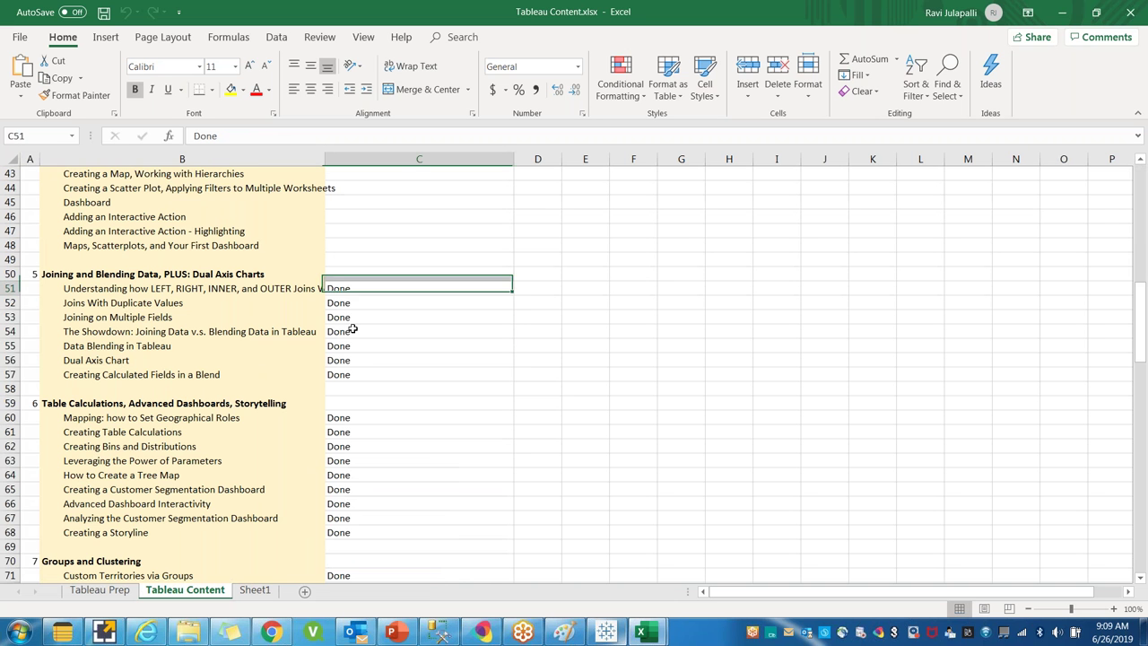
drag(354, 331, 354, 373)
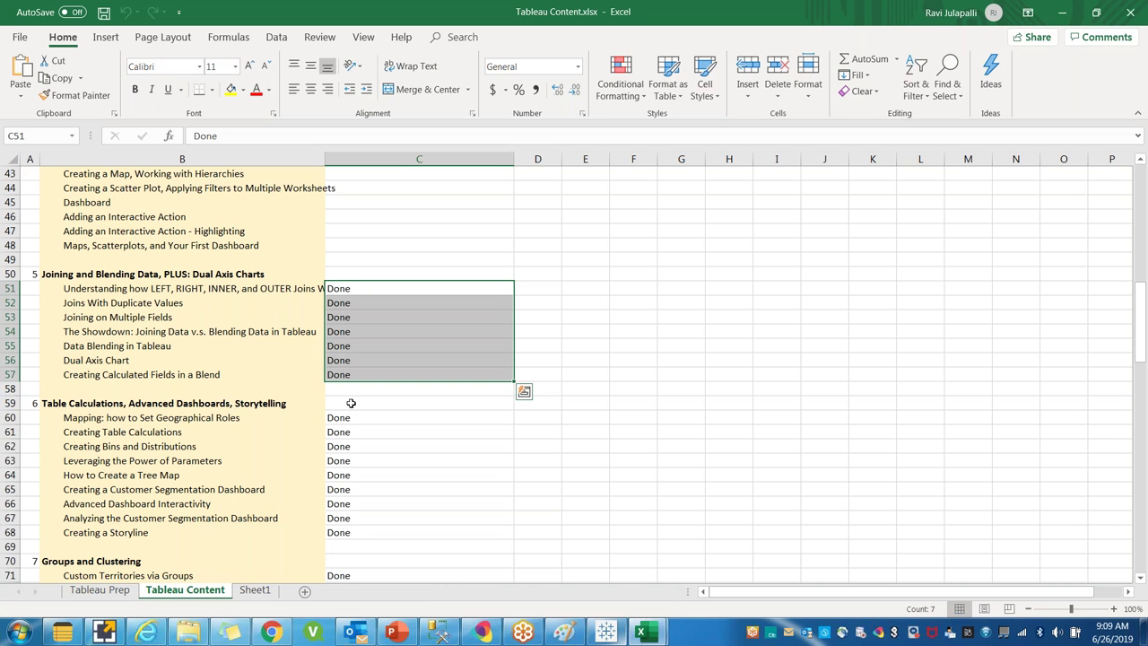
Step: Examine the advanced course topics, from Advanced Data Preparation through Advanced Data Prep + Analytics In Tableau
scroll(360, 412, down, 10)
scroll(360, 420, down, 7)
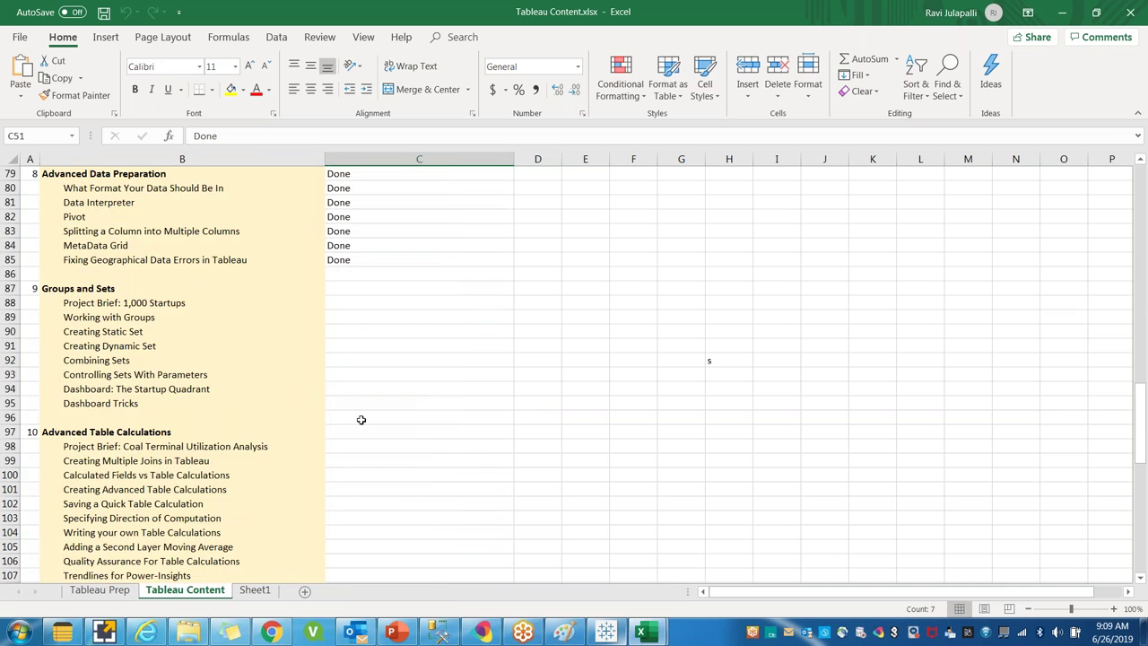
click(733, 504)
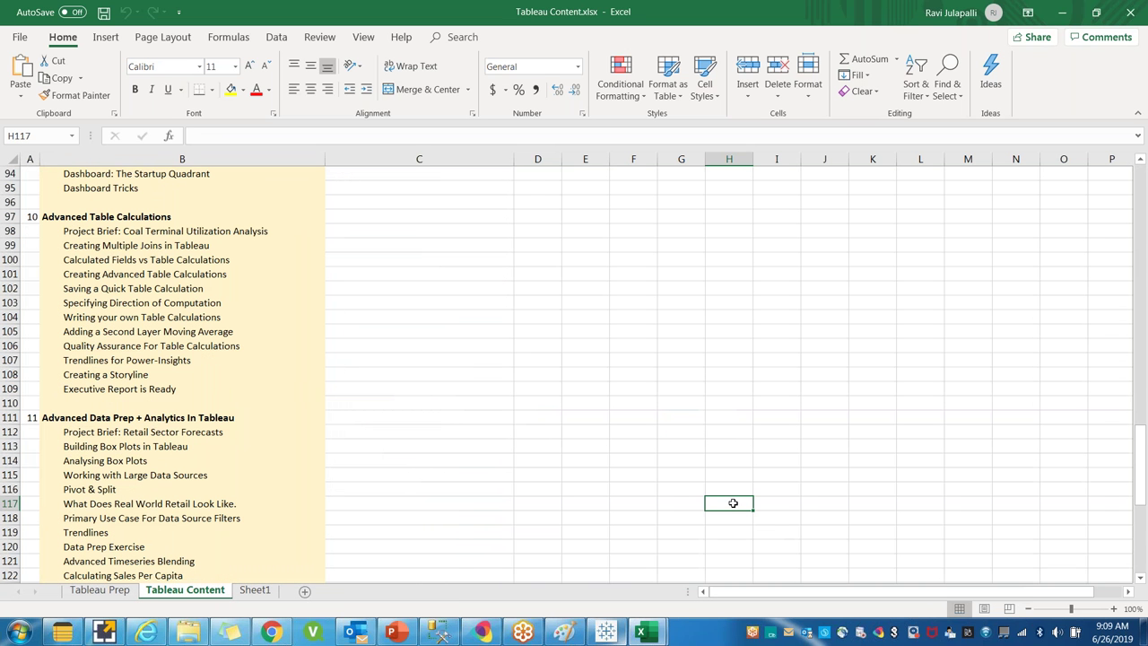
click(570, 479)
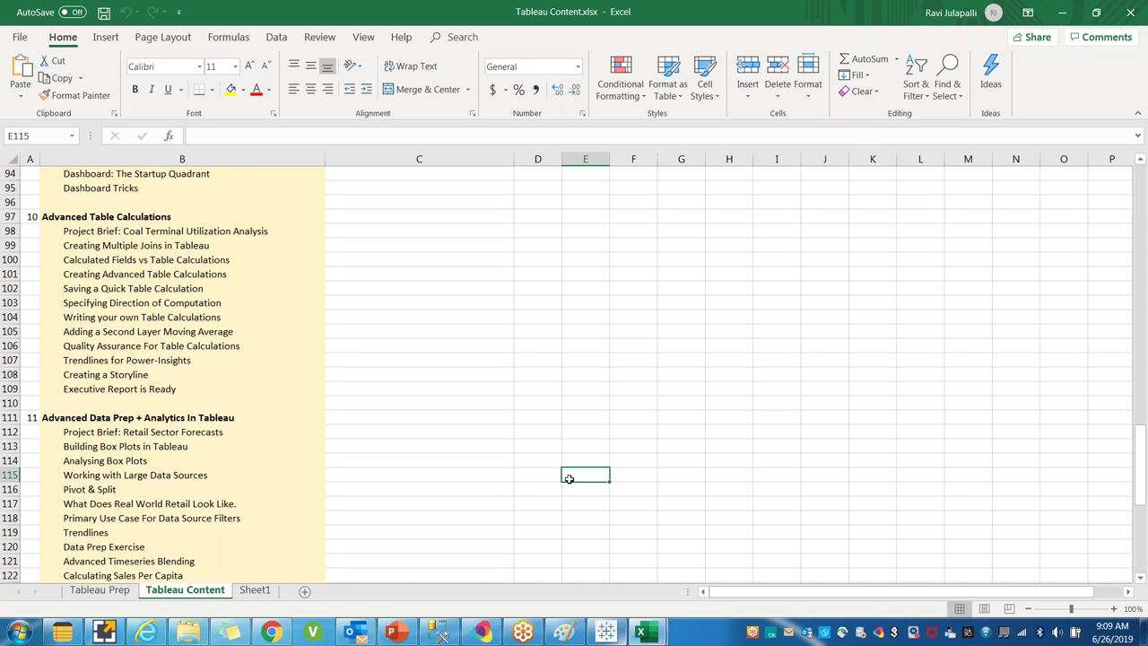
click(447, 479)
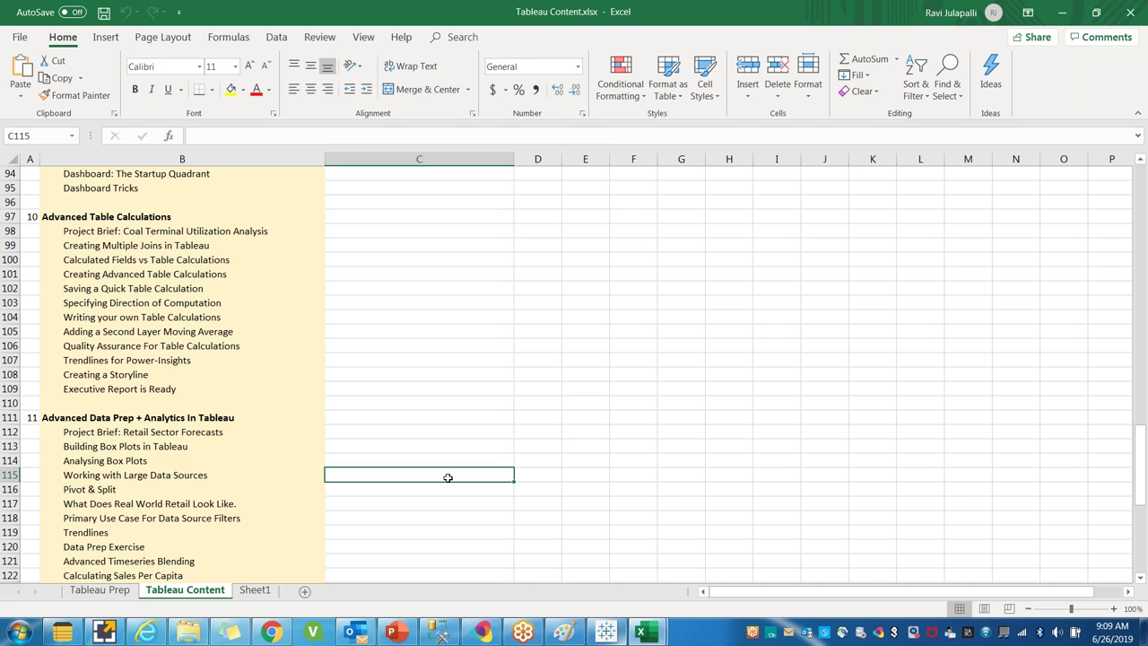
click(441, 504)
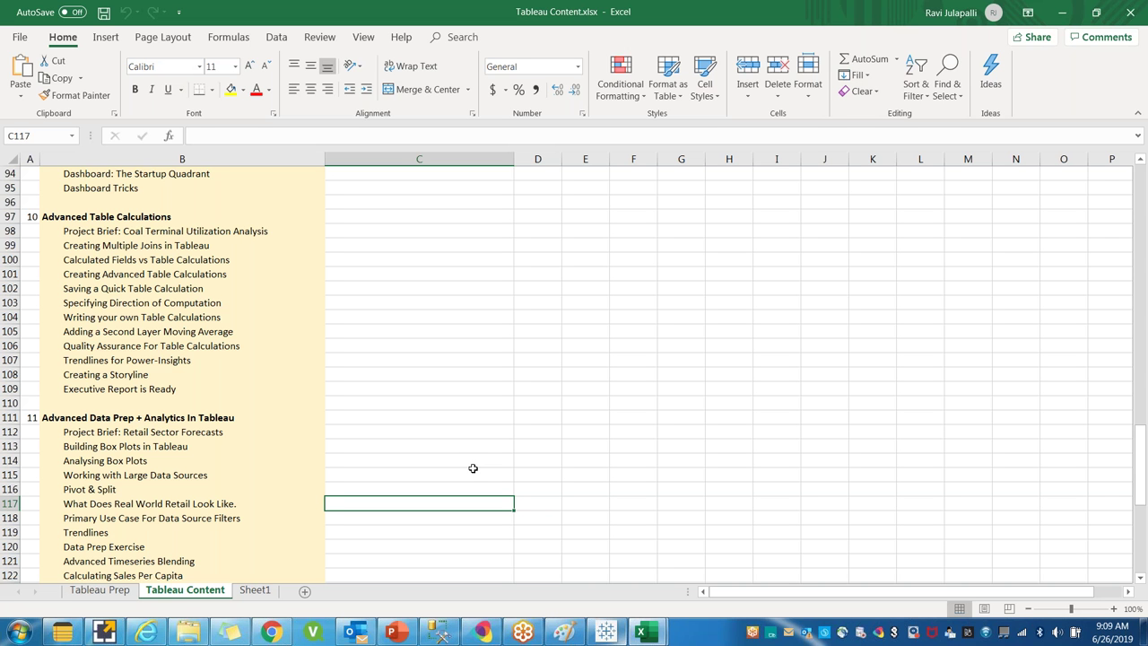
click(469, 473)
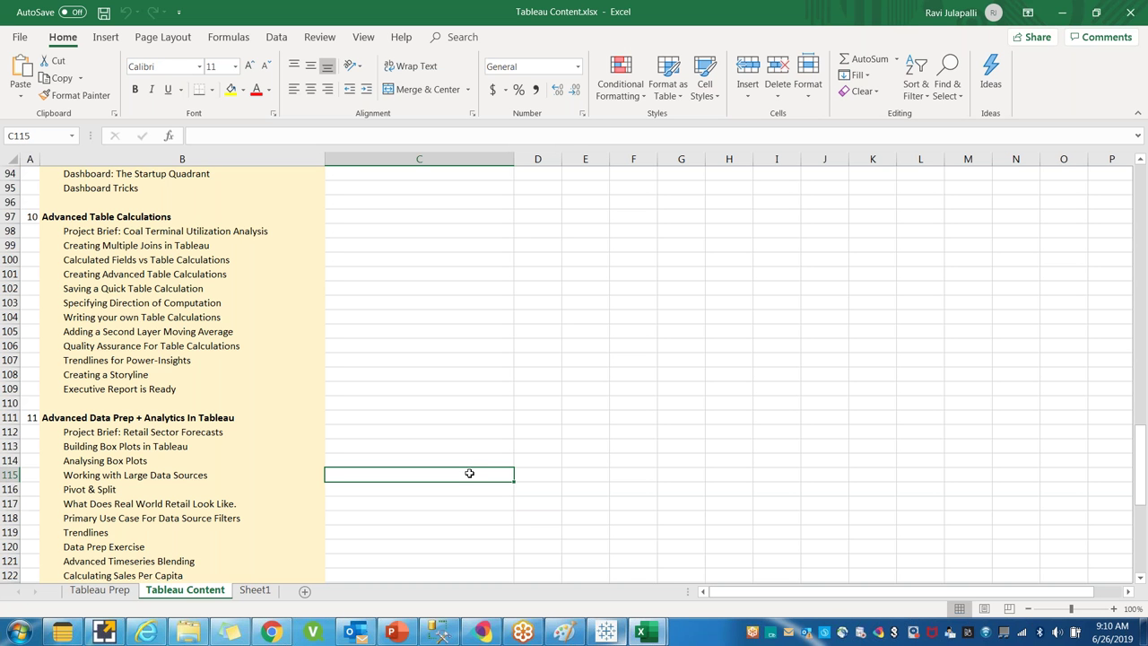
Step: Review the Tableau Content outline back up to the Data Visualization section
scroll(470, 473, up, 8)
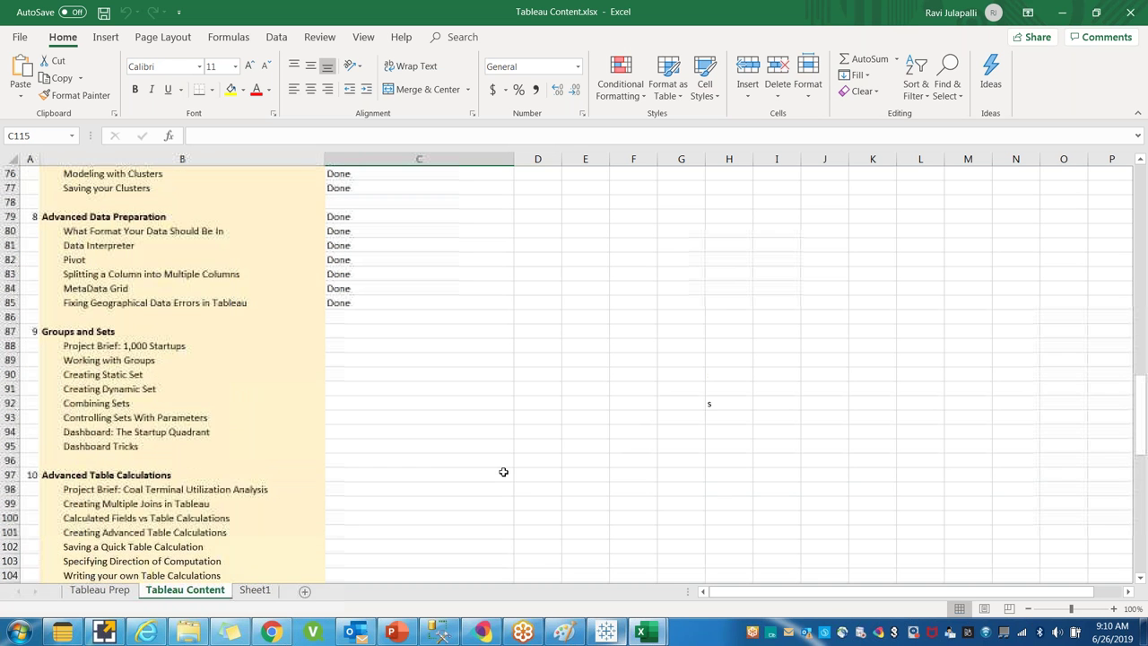
scroll(503, 472, up, 7)
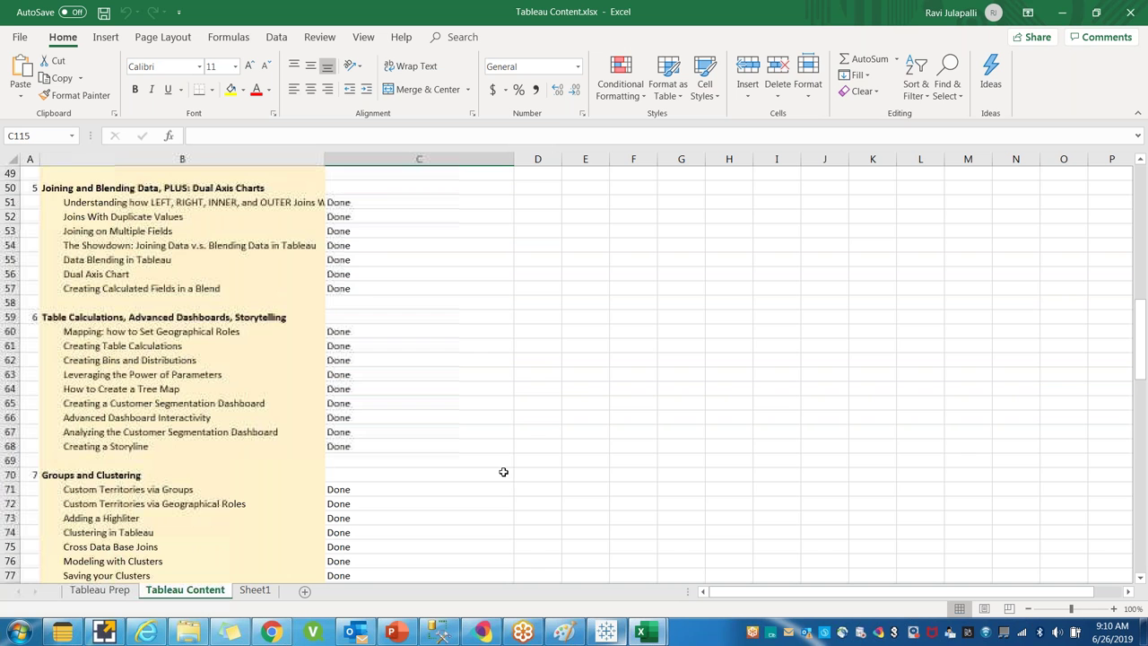
scroll(503, 472, up, 8)
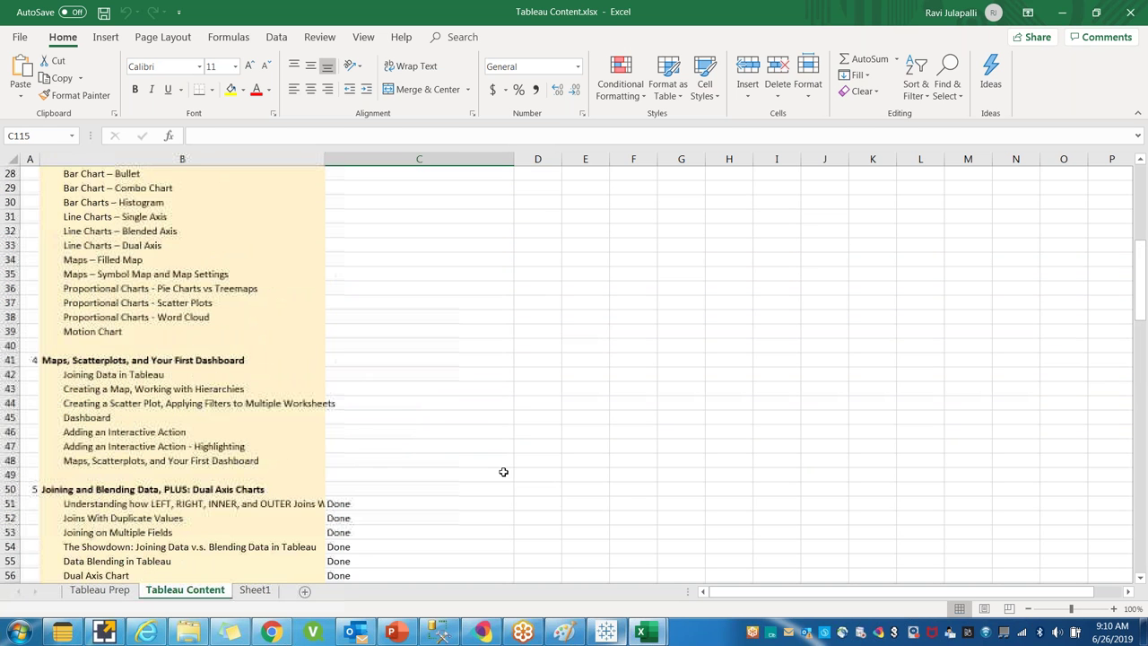
scroll(504, 471, up, 2)
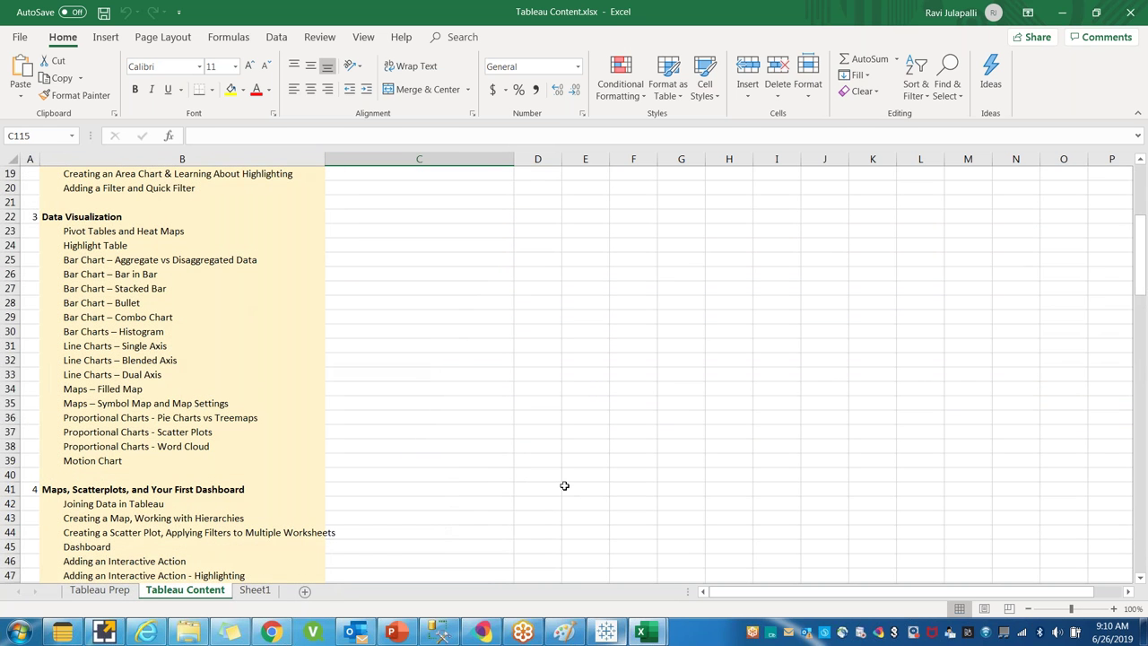